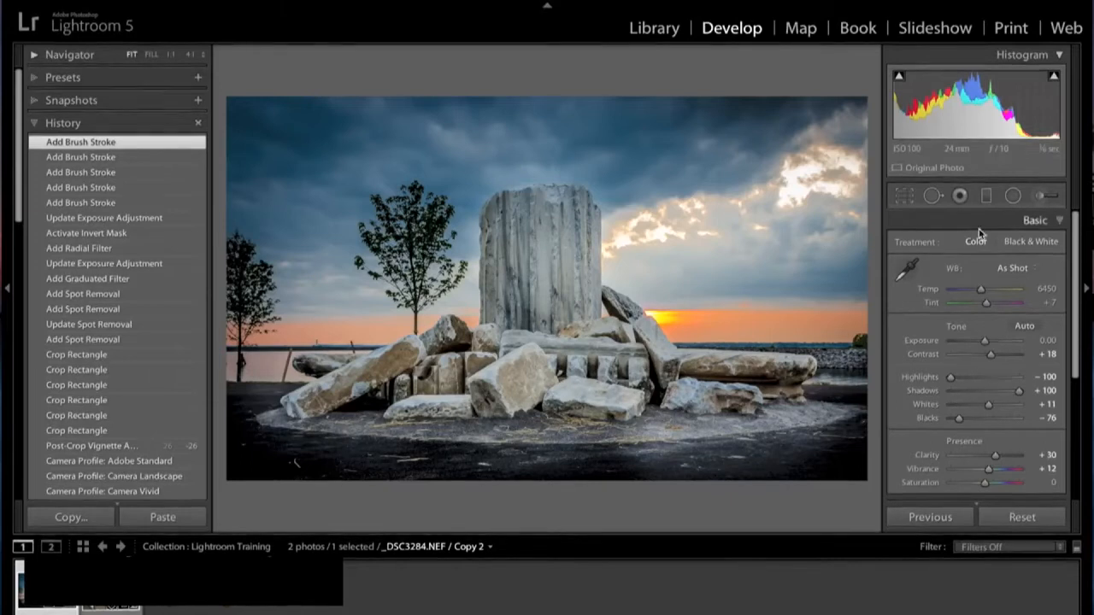
# Collapse the Basic adjustments and compare the edited monument photo before and after side by side
pyautogui.click(1060, 222)
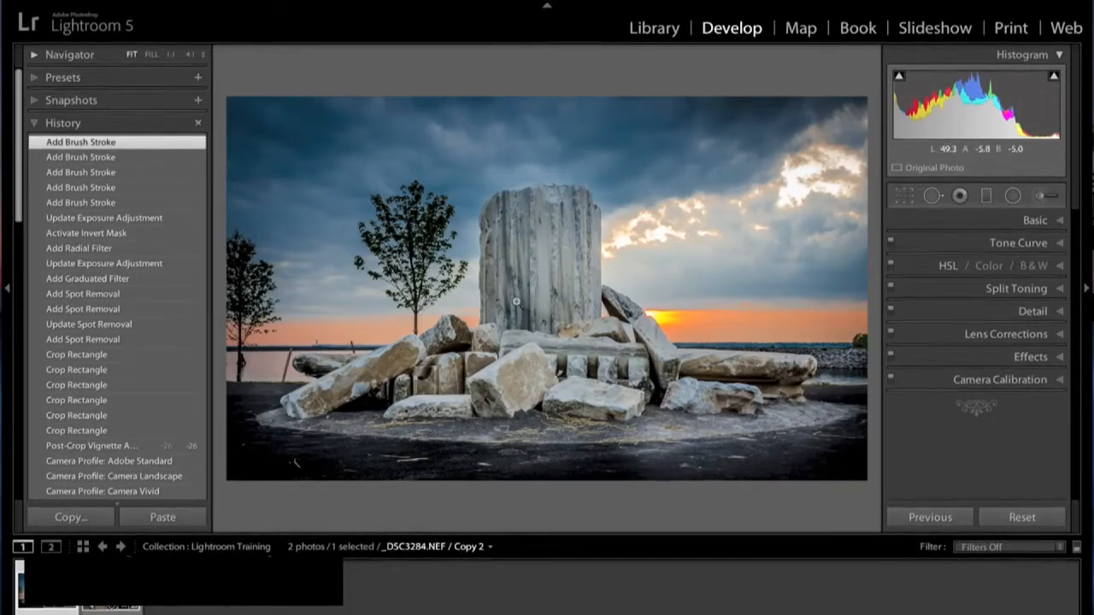
pyautogui.press('y')
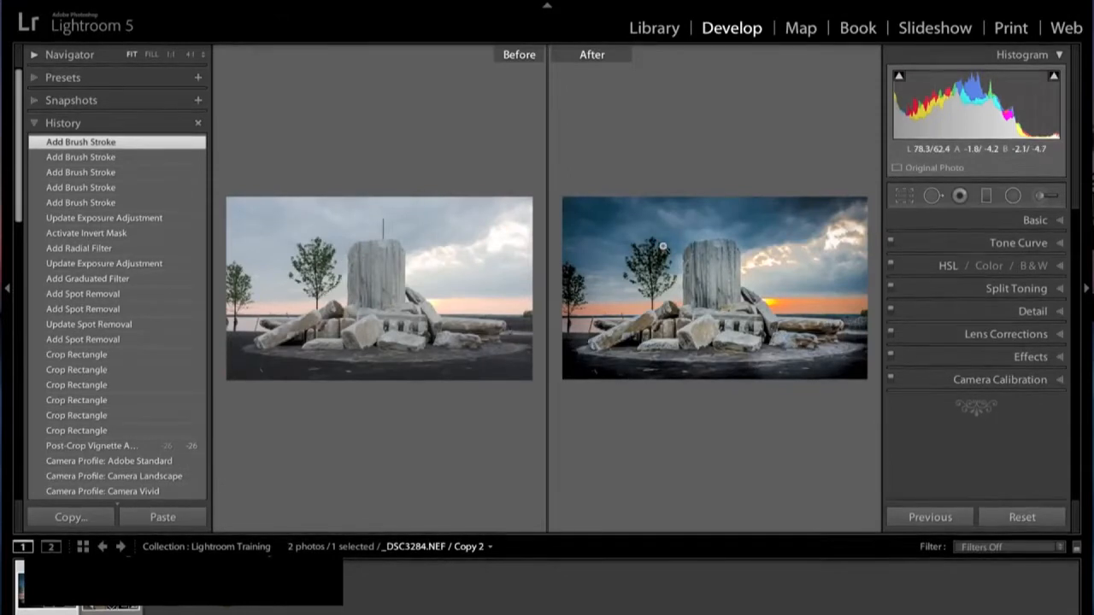
pyautogui.press('y')
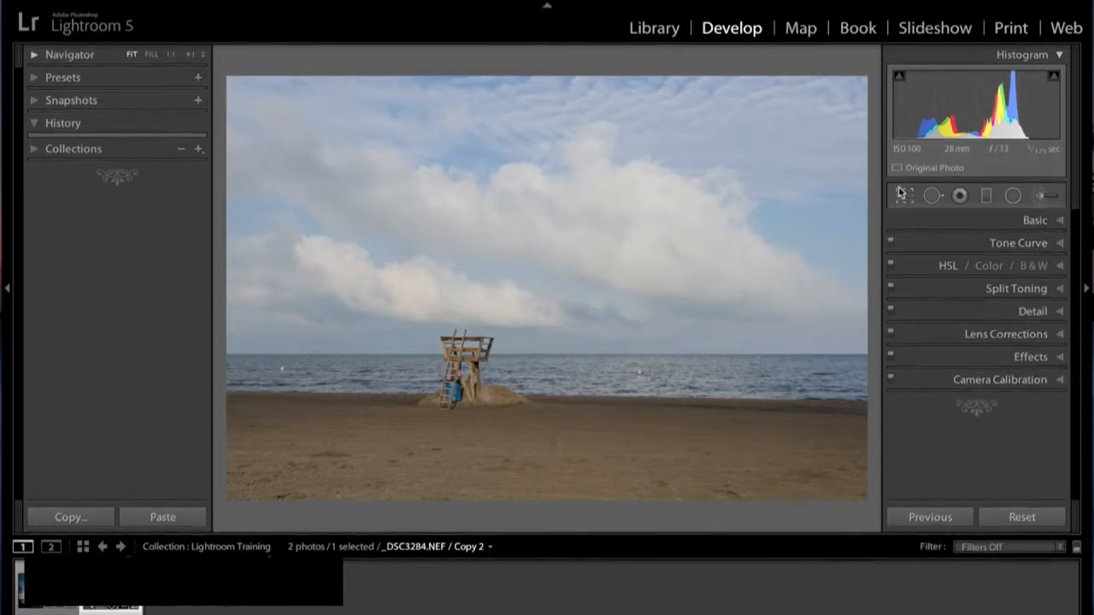
# Hide the History and Collections side panel and the filmstrip to enlarge the beach photo
pyautogui.click(8, 292)
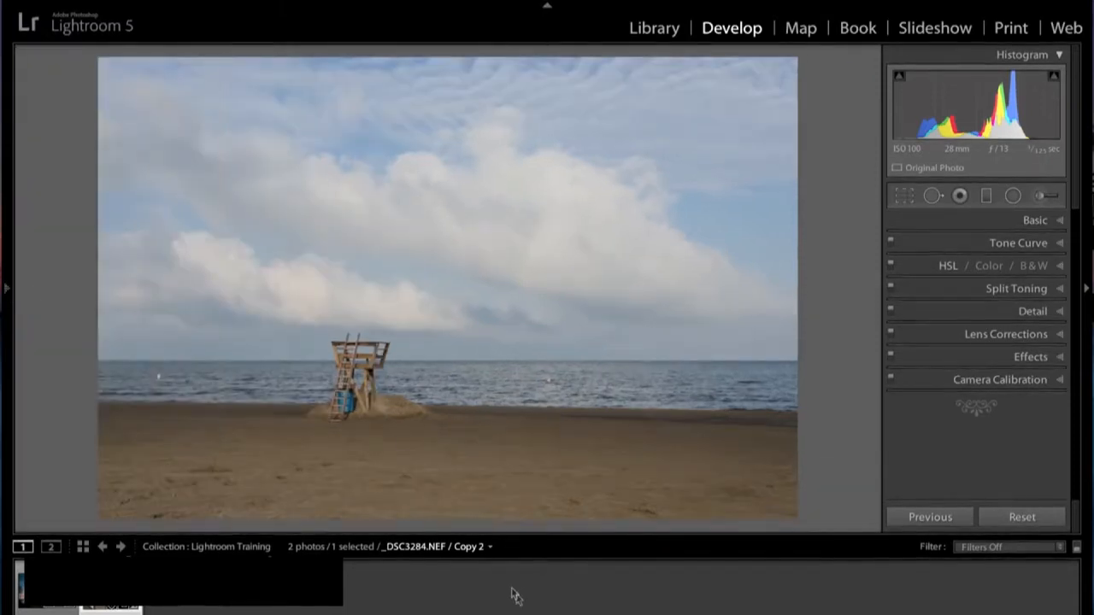
pyautogui.press('F6')
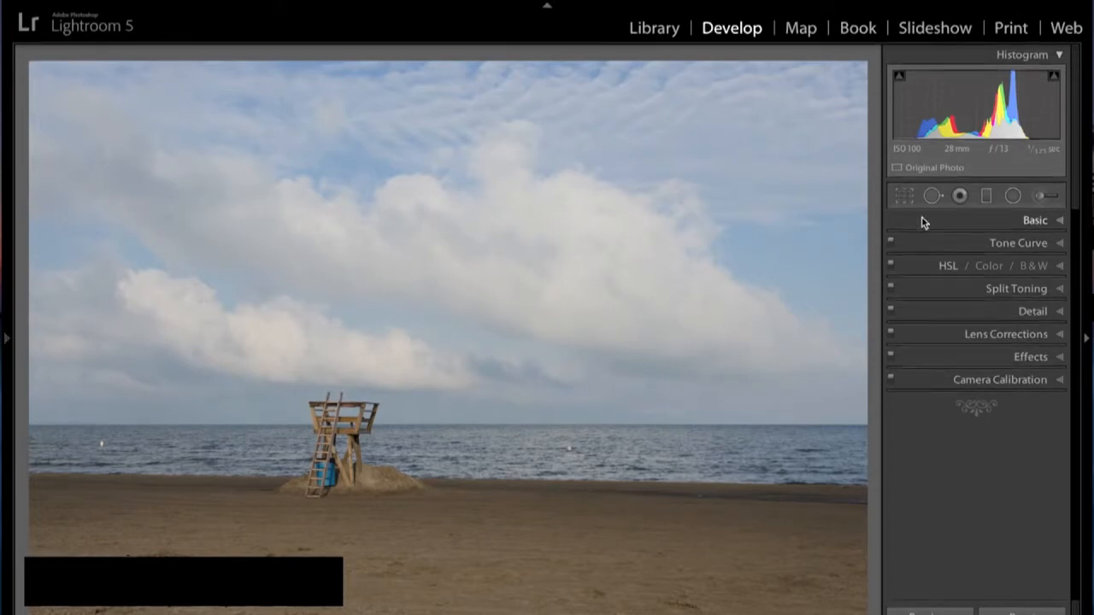
pyautogui.click(905, 196)
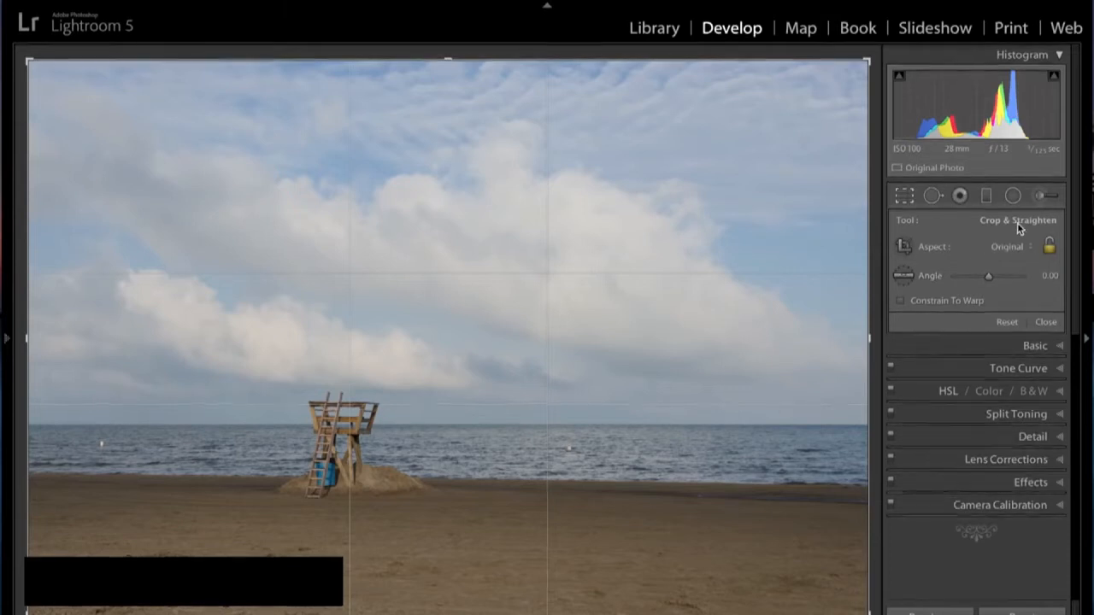
pyautogui.click(903, 276)
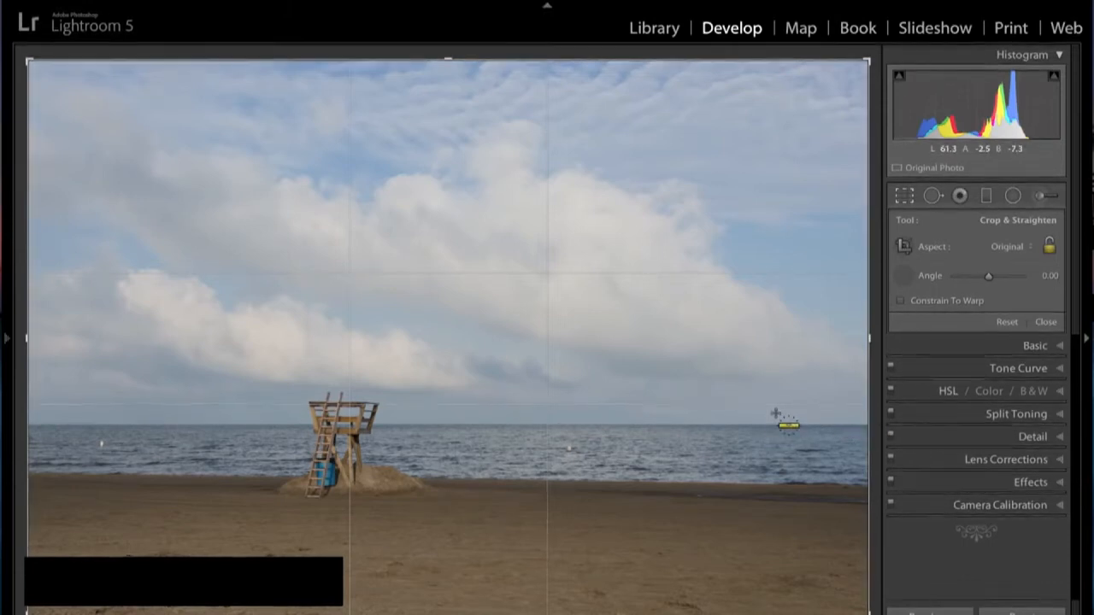
pyautogui.click(906, 196)
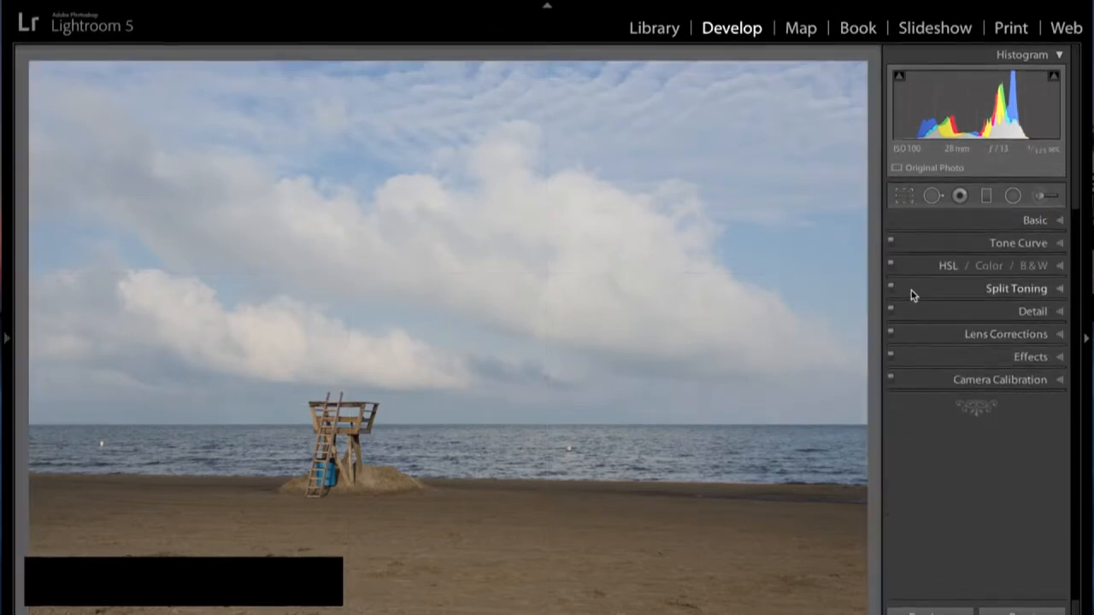
# Switch Enable Profile Corrections and Remove Chromatic Aberration off and on again in the lens corrections
pyautogui.click(1060, 336)
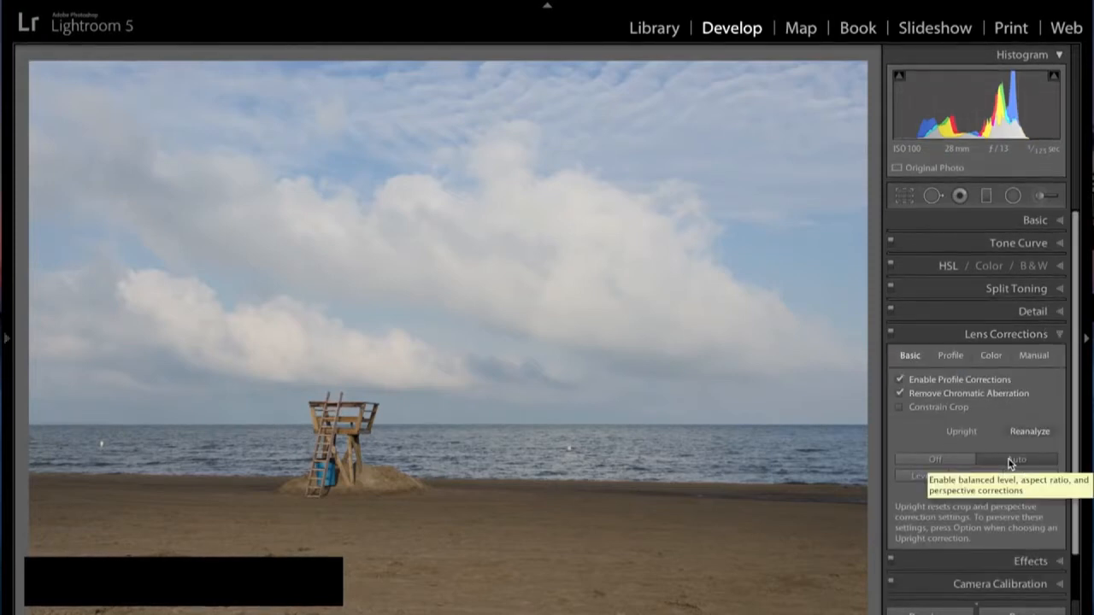
pyautogui.click(900, 380)
pyautogui.click(900, 388)
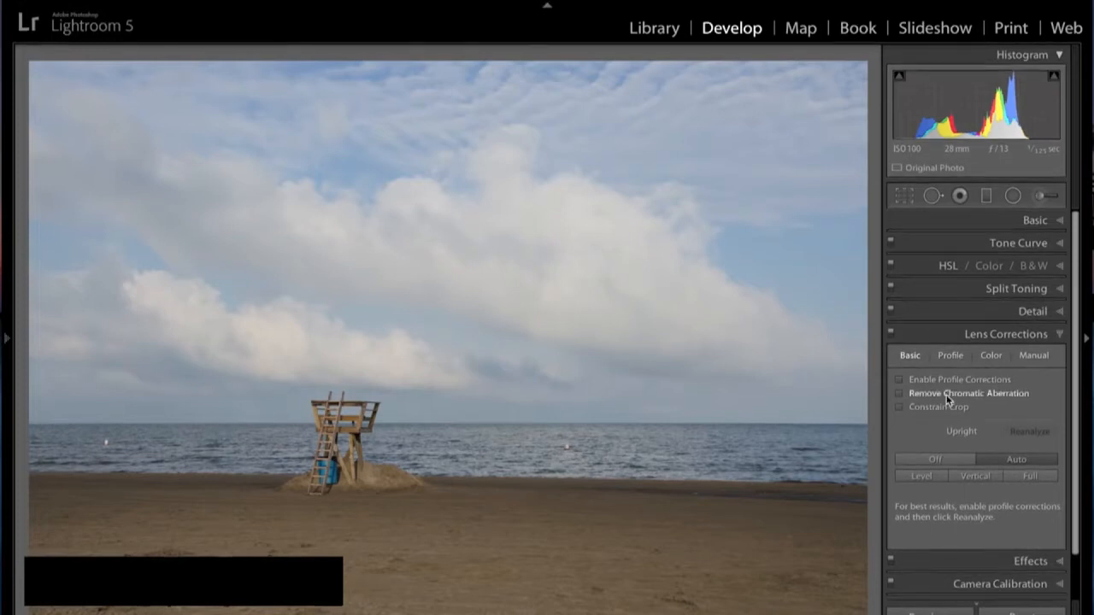
pyautogui.click(900, 380)
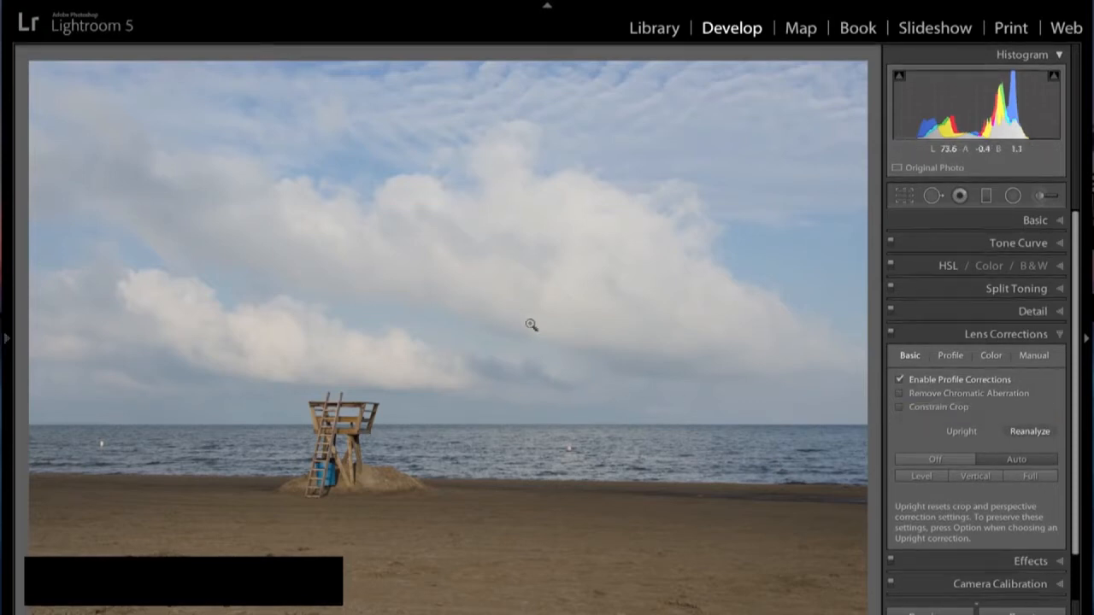
pyautogui.click(899, 394)
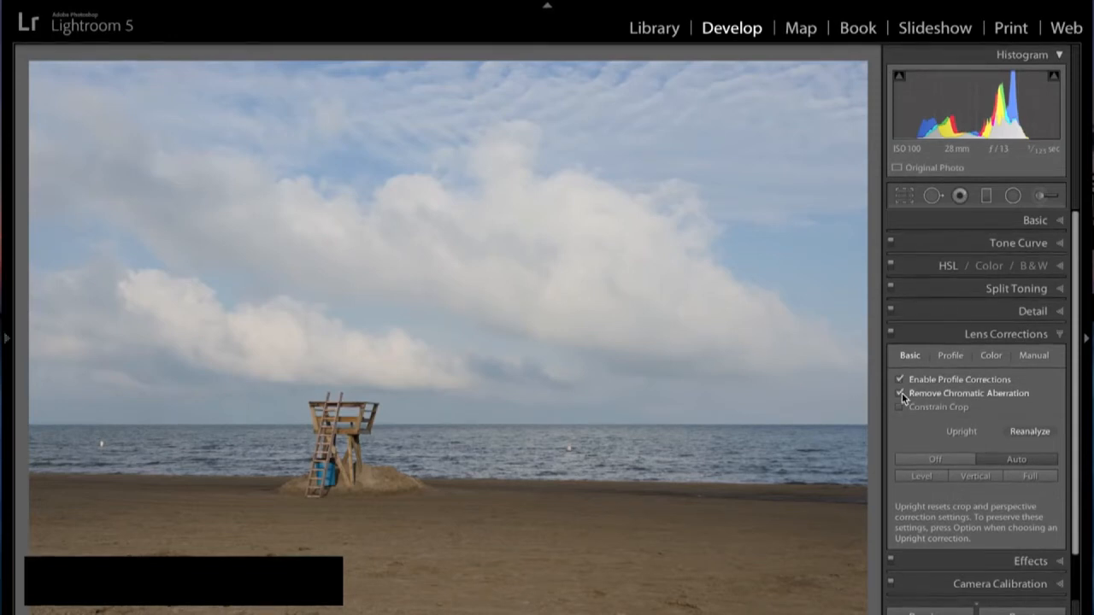
pyautogui.click(1059, 335)
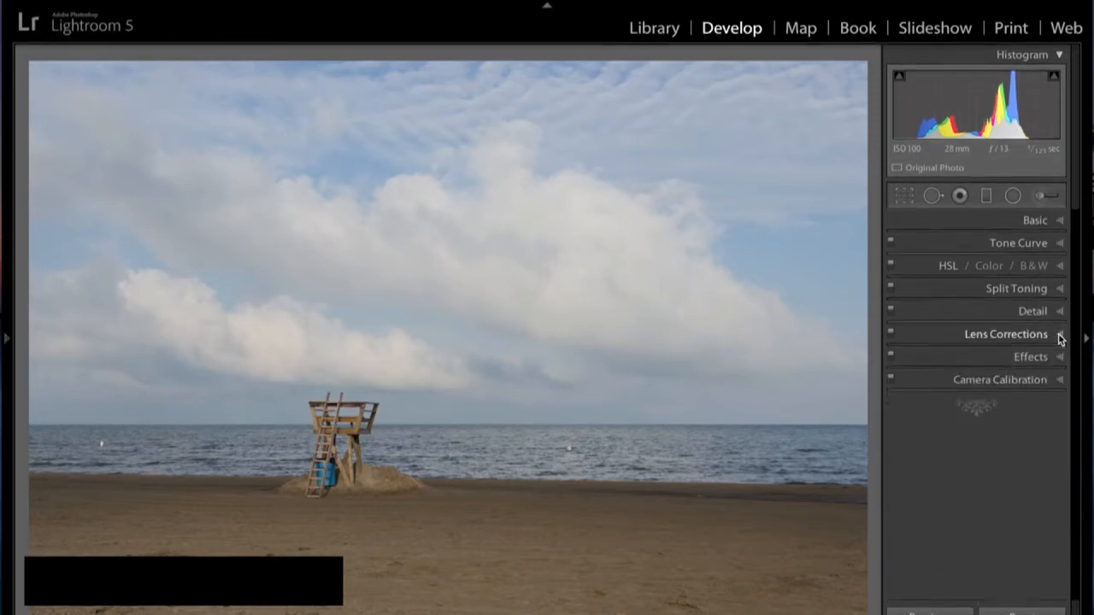
# Try the Daylight, Cloudy and Shade white balance presets on the beach photo
pyautogui.click(1062, 220)
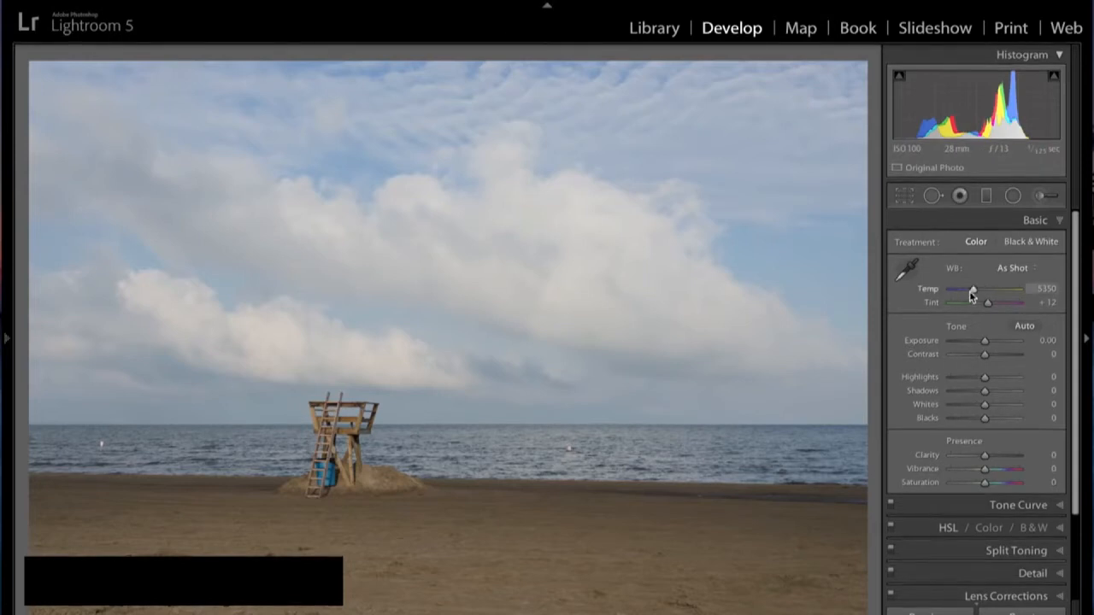
pyautogui.click(1034, 272)
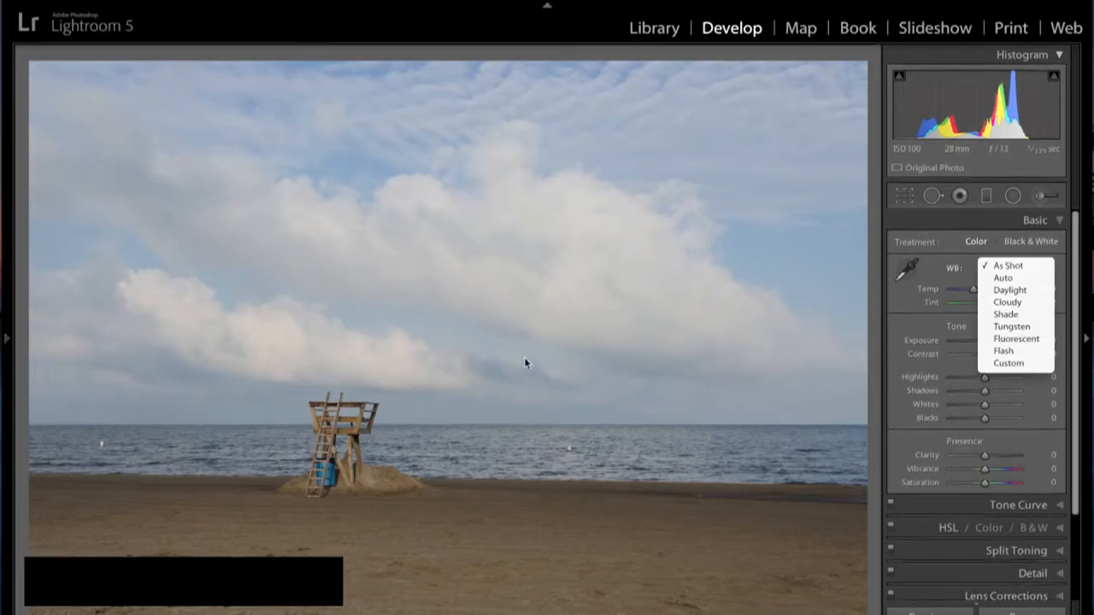
pyautogui.click(940, 269)
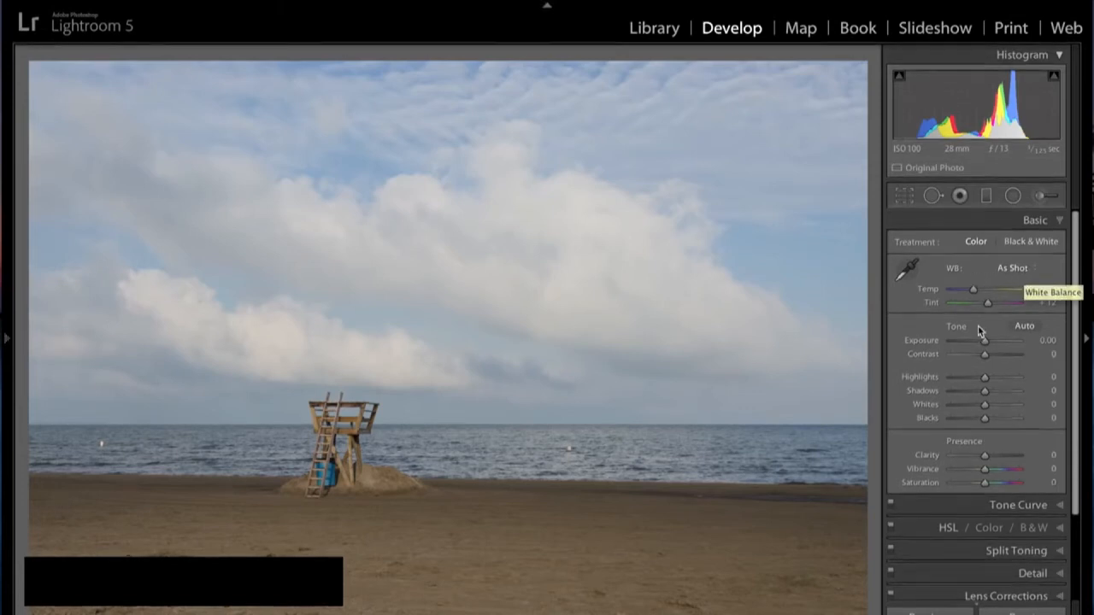
pyautogui.click(1026, 269)
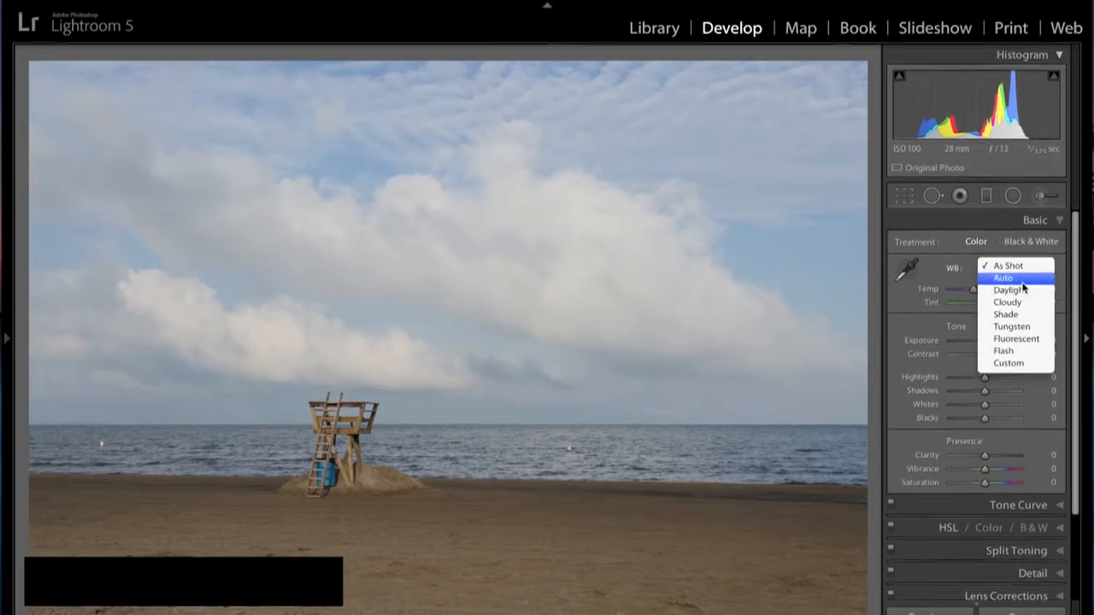
pyautogui.click(1023, 295)
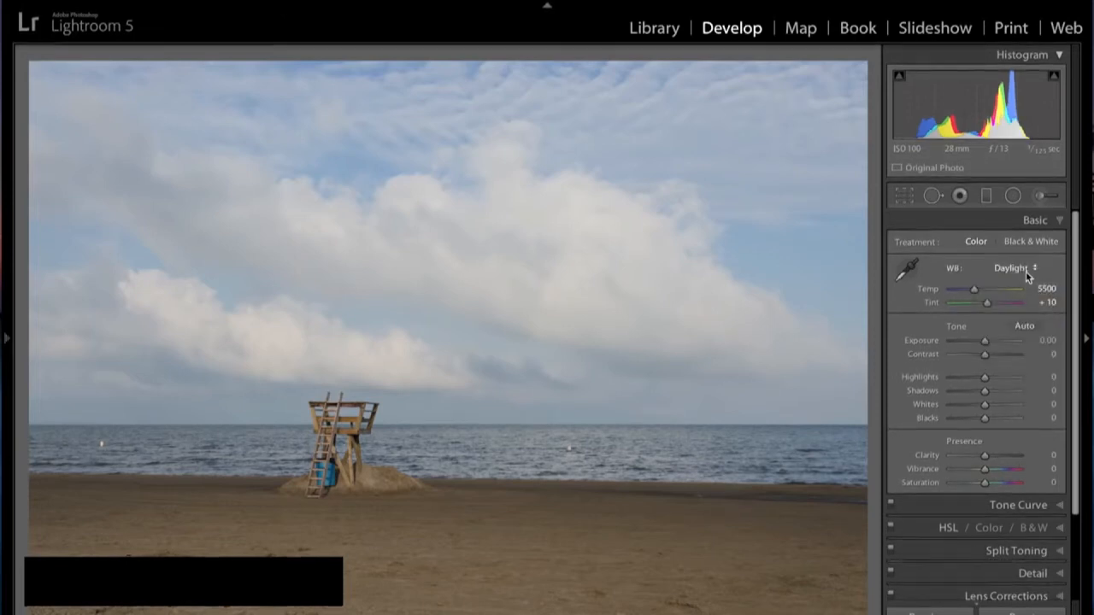
pyautogui.click(1030, 270)
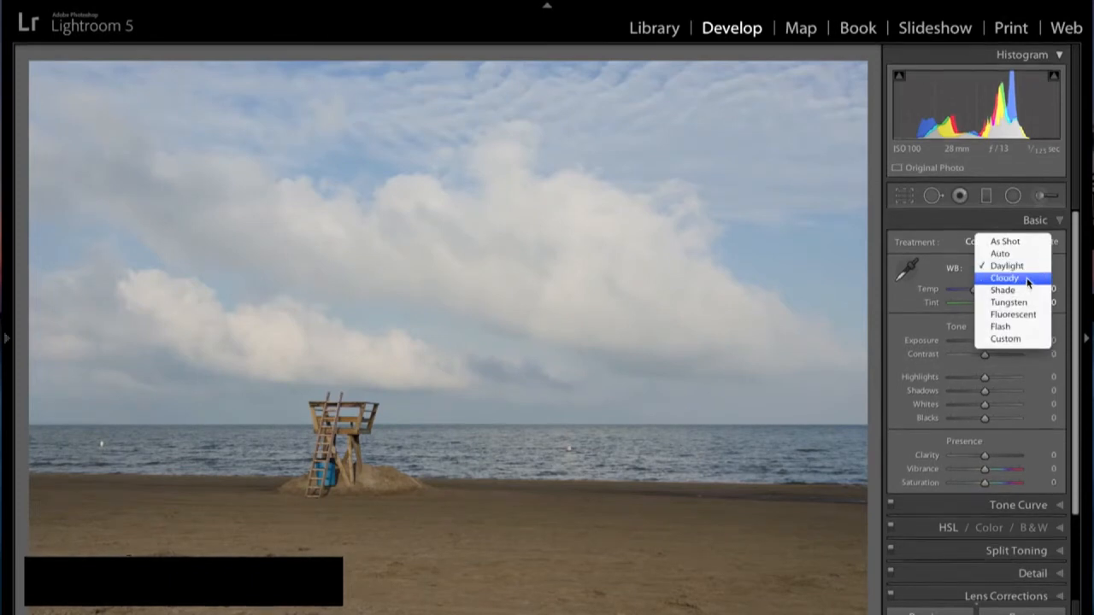
pyautogui.click(1026, 279)
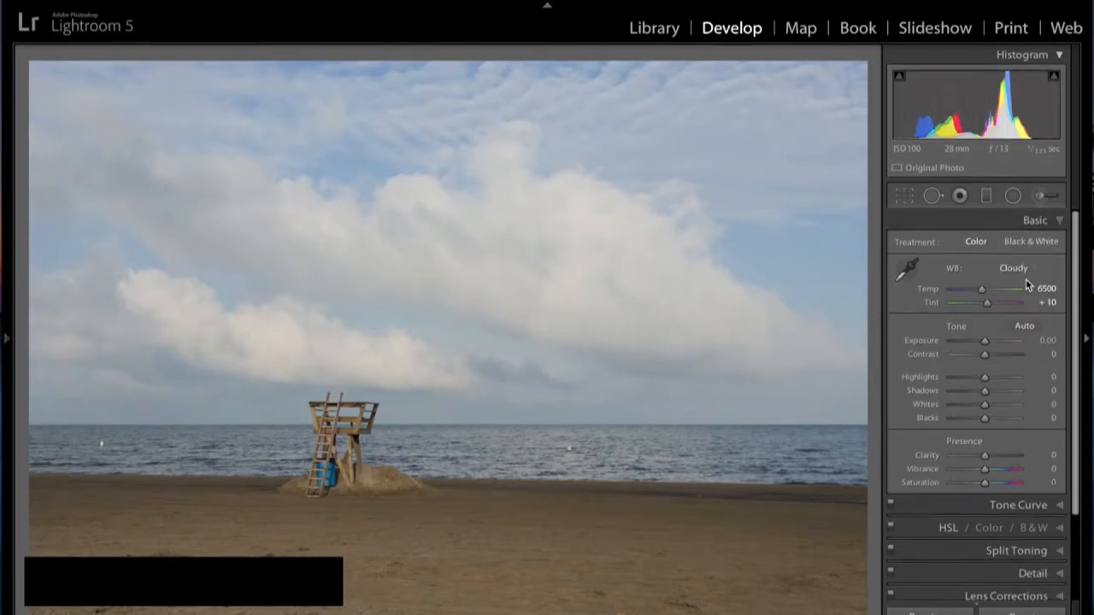
pyautogui.click(1028, 270)
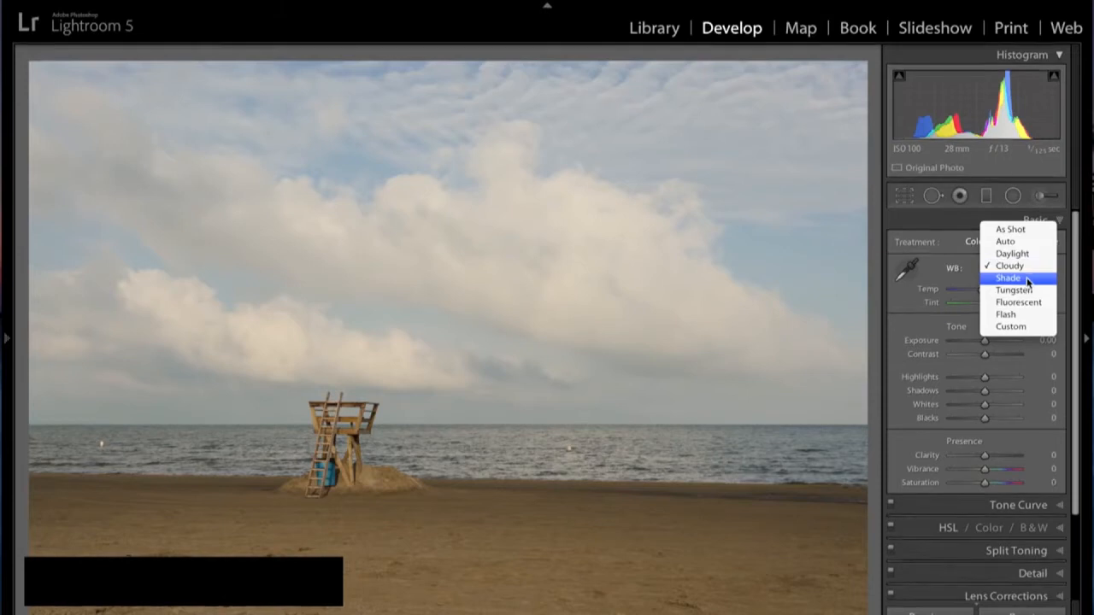
pyautogui.click(1025, 280)
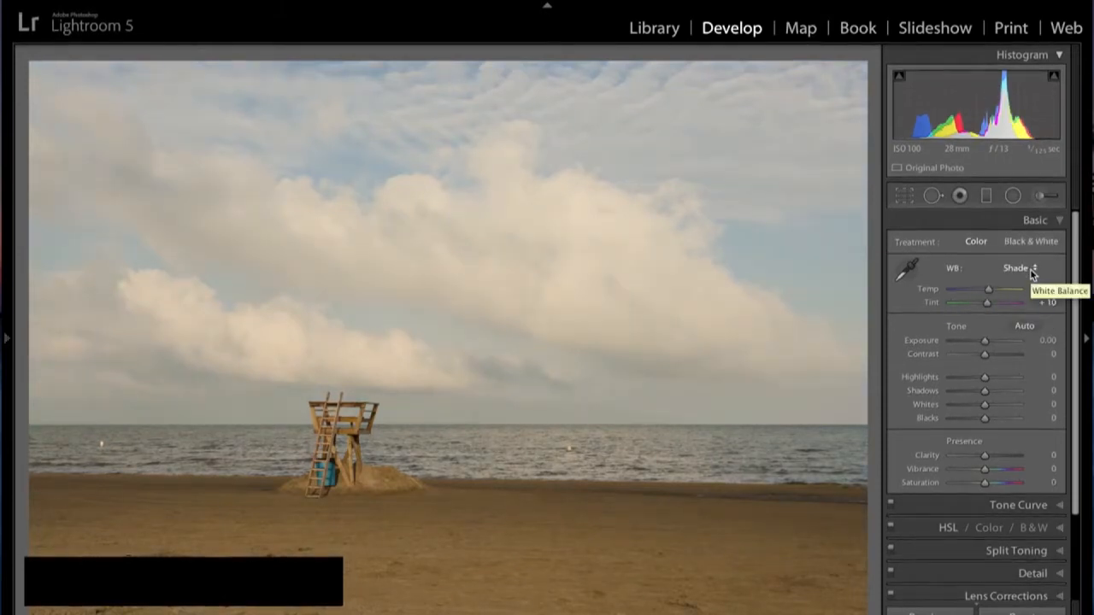
# Try the Tungsten, Fluorescent and Flash white balance presets and return the white balance to As Shot
pyautogui.click(1030, 268)
pyautogui.click(1032, 280)
pyautogui.click(1031, 268)
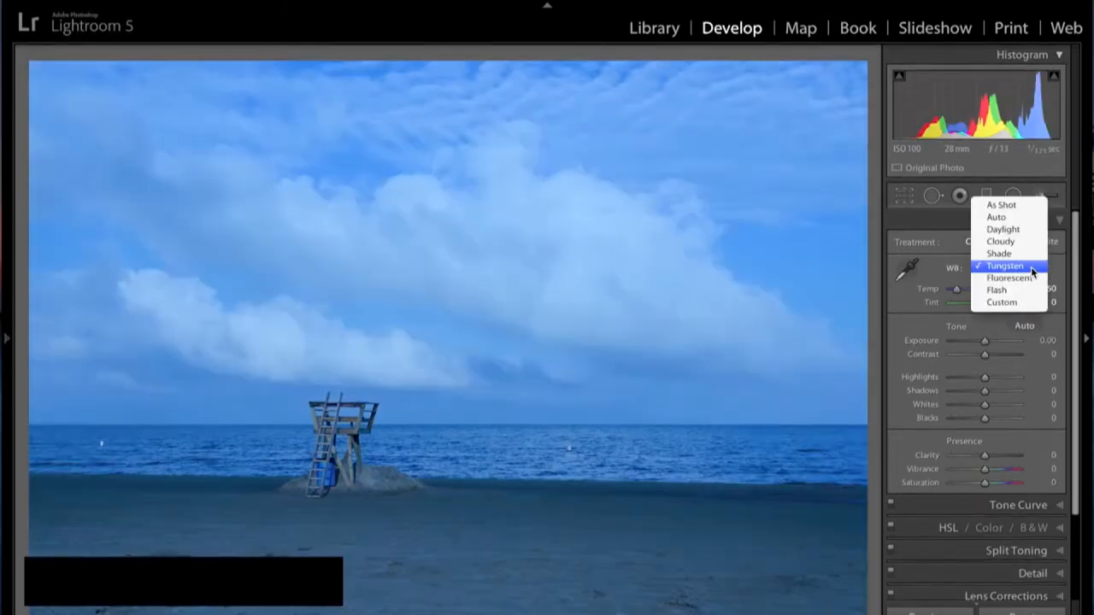
pyautogui.click(1028, 278)
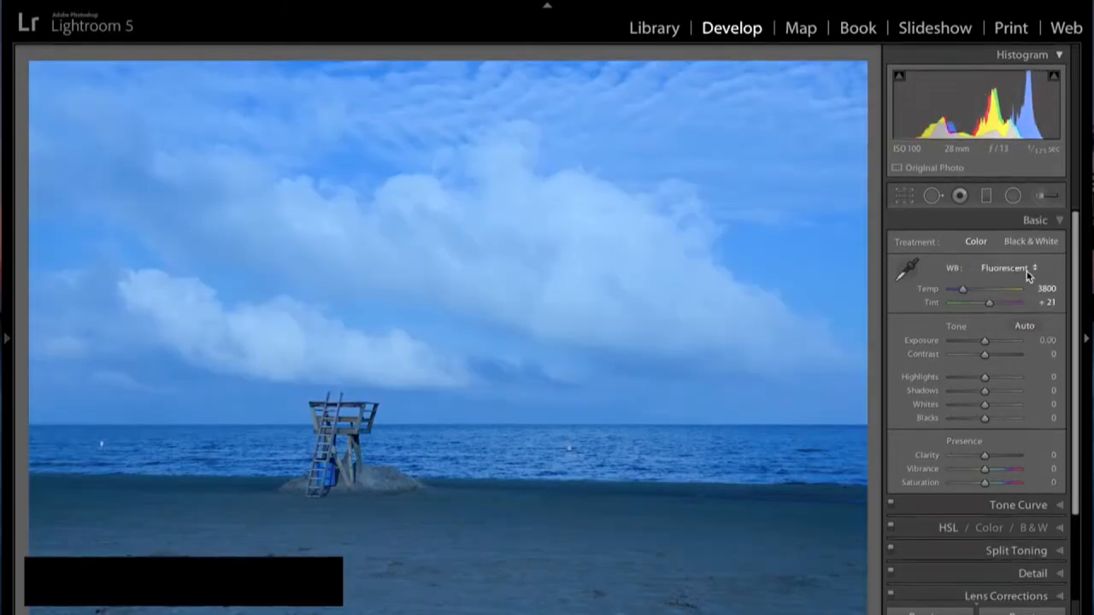
pyautogui.click(1027, 268)
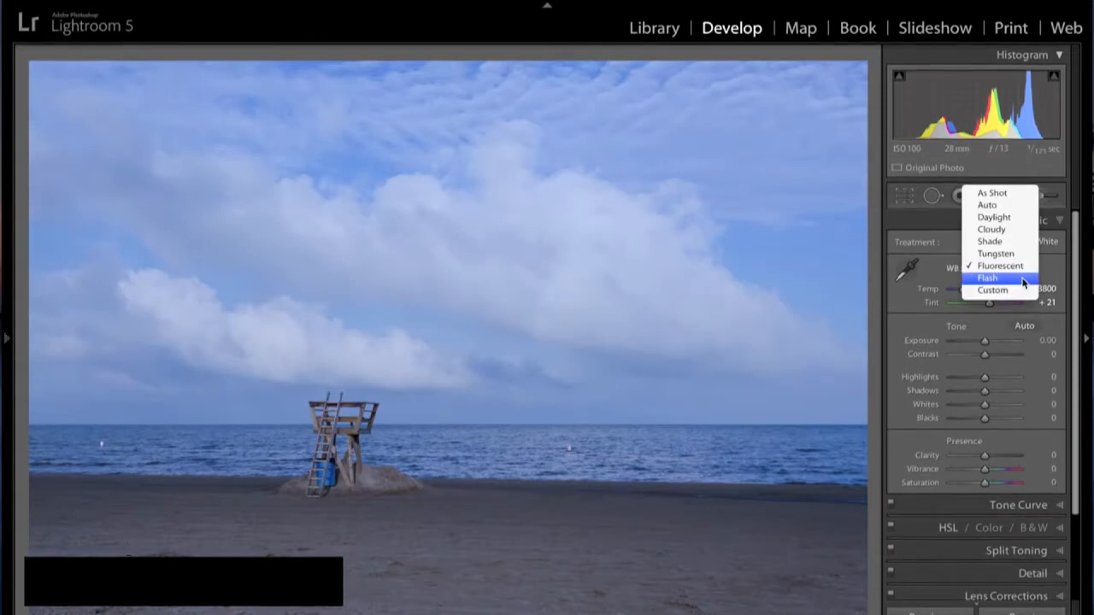
pyautogui.click(1026, 279)
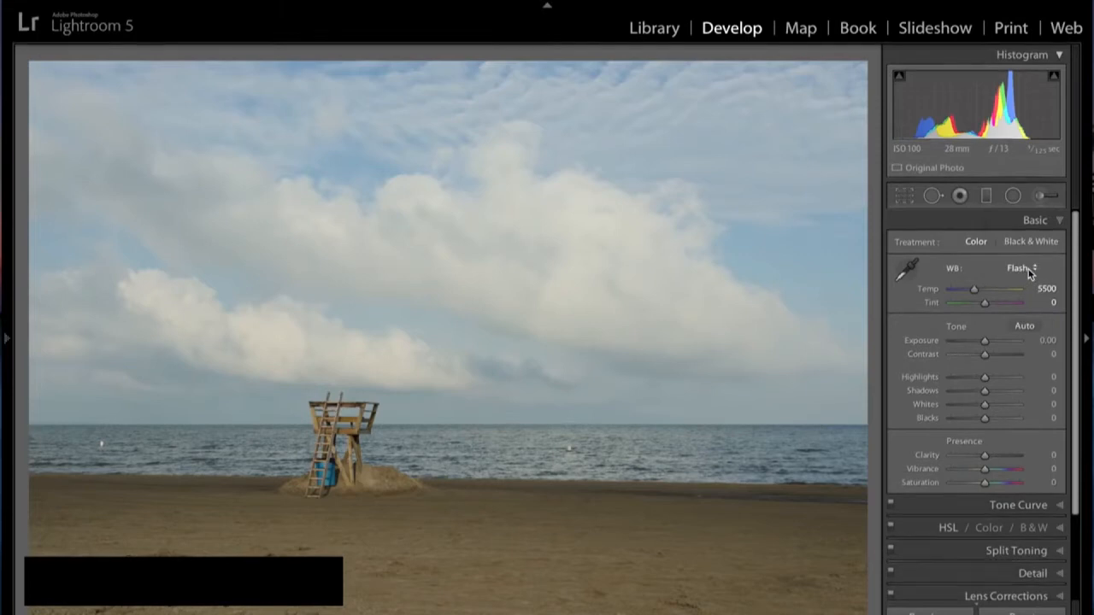
pyautogui.click(1030, 270)
pyautogui.click(1029, 182)
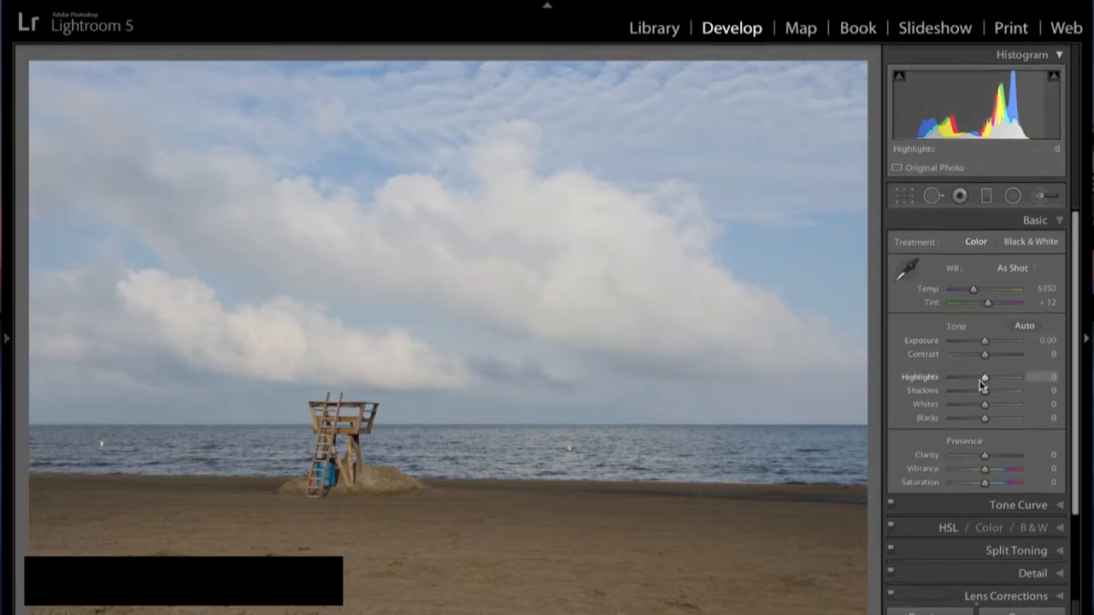
# Set the beach photo's Highlights to -100 and Shadows to +100
pyautogui.moveTo(984, 380); pyautogui.dragTo(929, 379)
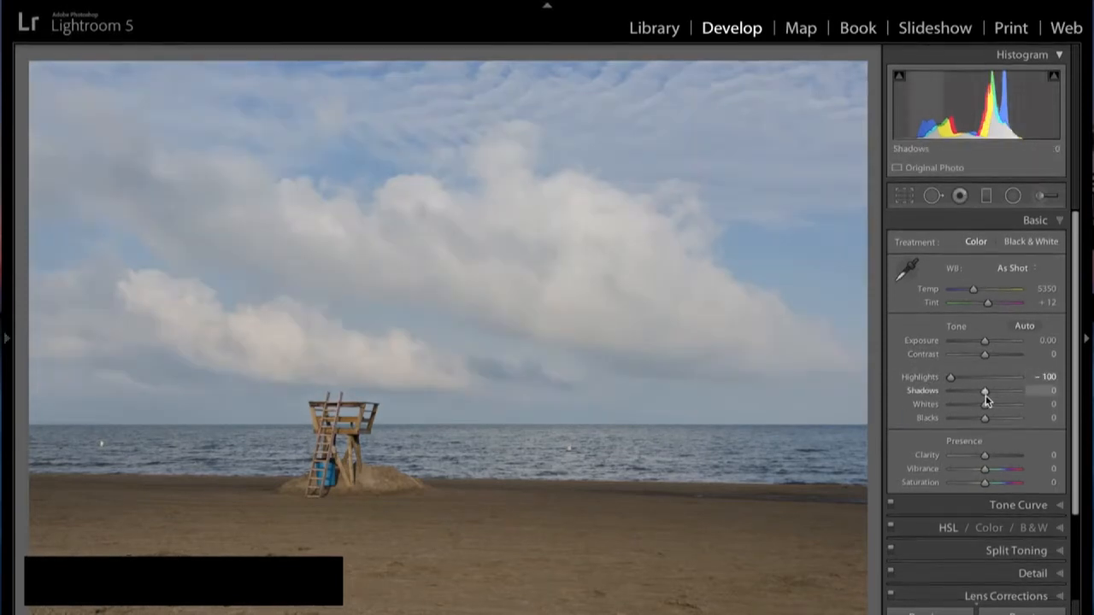
pyautogui.moveTo(985, 391); pyautogui.dragTo(1023, 398)
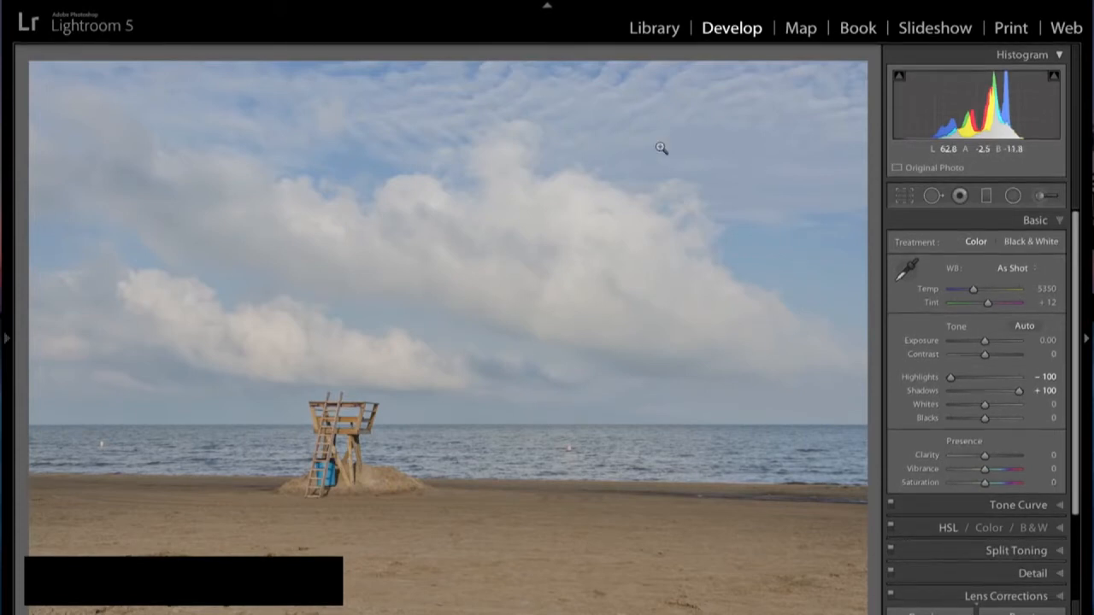
# Reset the Graduated Filter's effect settings and set its Temp to -30 and Tint to 24
pyautogui.click(987, 198)
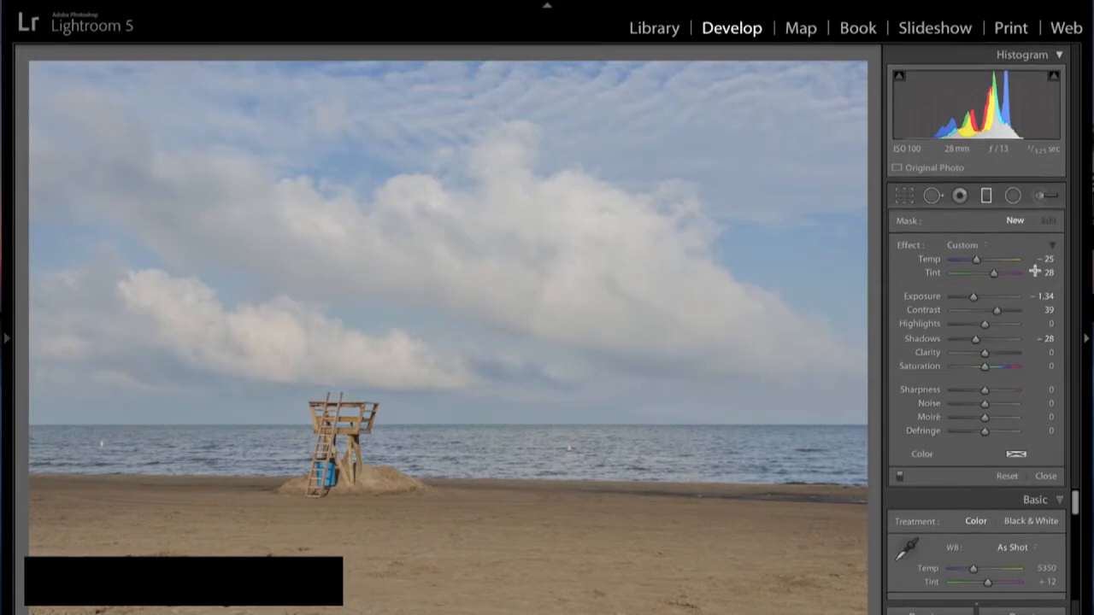
pyautogui.keyDown('alt'); pyautogui.click(909, 245); pyautogui.keyUp('alt')
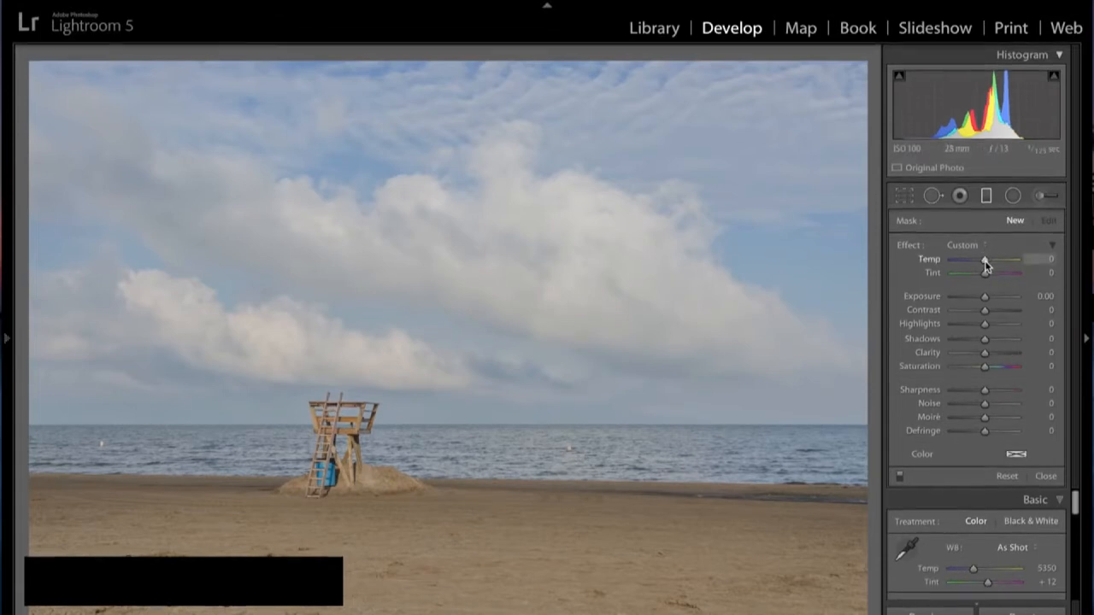
pyautogui.moveTo(985, 265); pyautogui.dragTo(976, 263)
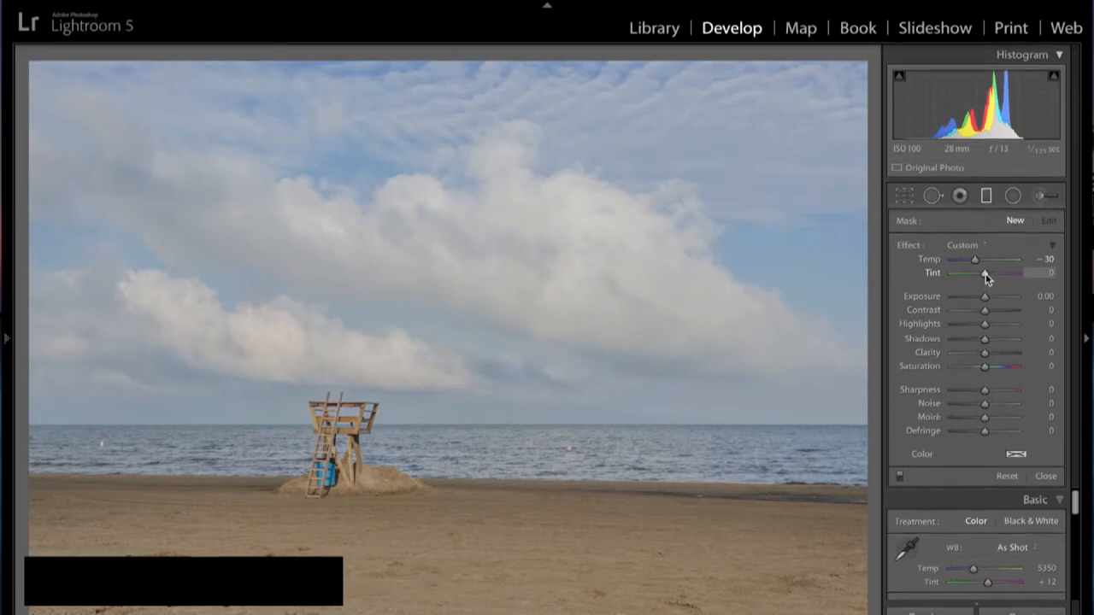
pyautogui.moveTo(986, 276); pyautogui.dragTo(994, 274)
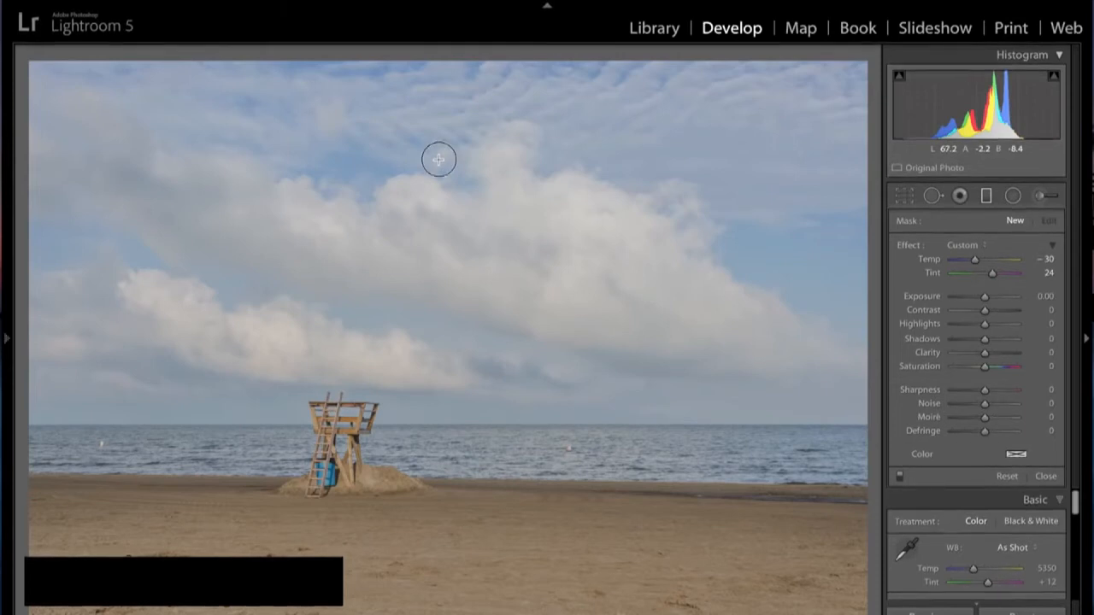
# Draw a trial graduated filter diagonally down across the upper sky and delete it
pyautogui.moveTo(437, 158); pyautogui.dragTo(393, 286)
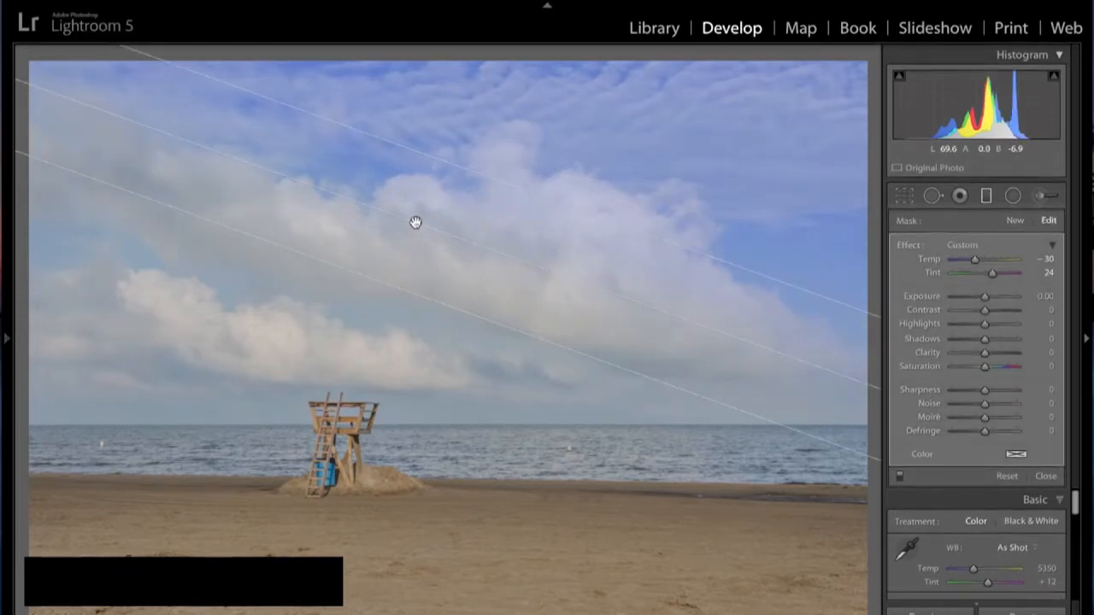
pyautogui.press('Delete')
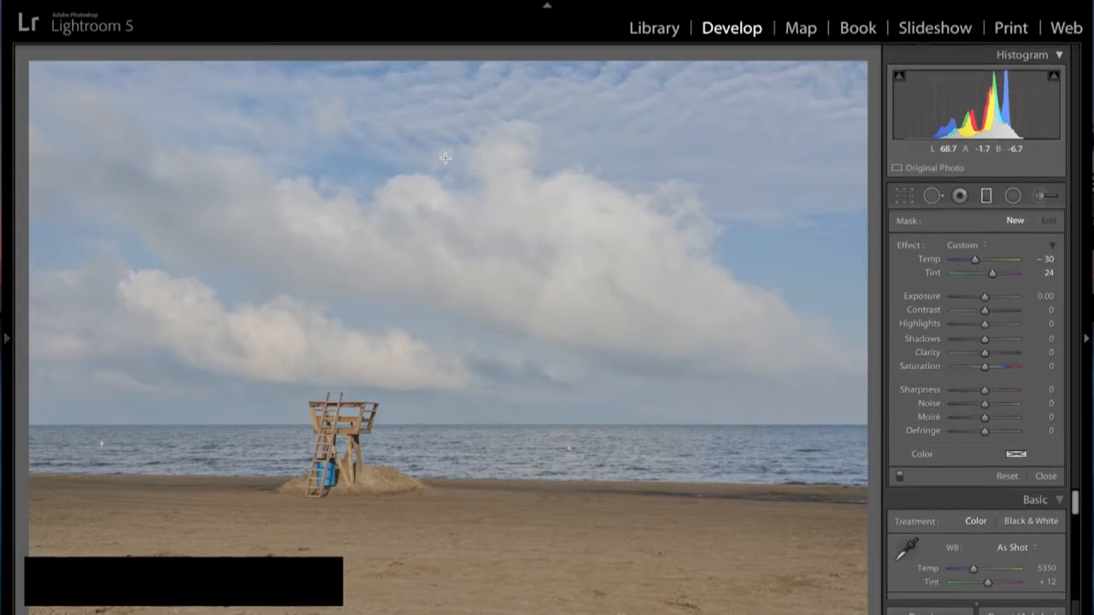
# Draw a graduated filter straight down from the upper sky to the shoreline and set its Exposure to -0.39 and Temp to -33
pyautogui.moveTo(445, 158); pyautogui.dragTo(420, 478)
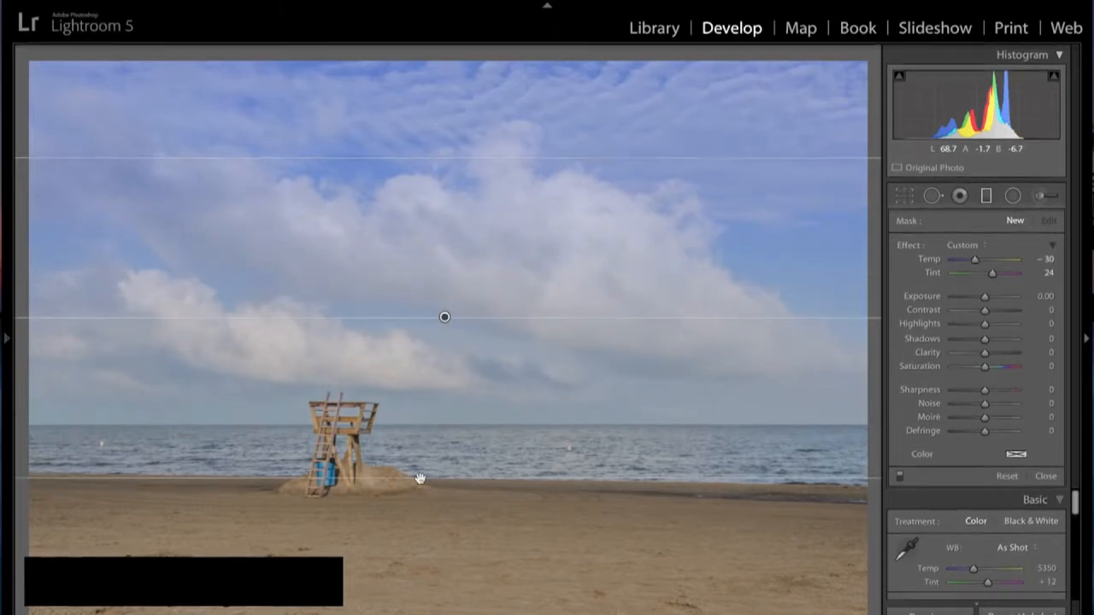
pyautogui.moveTo(420, 478); pyautogui.dragTo(419, 479)
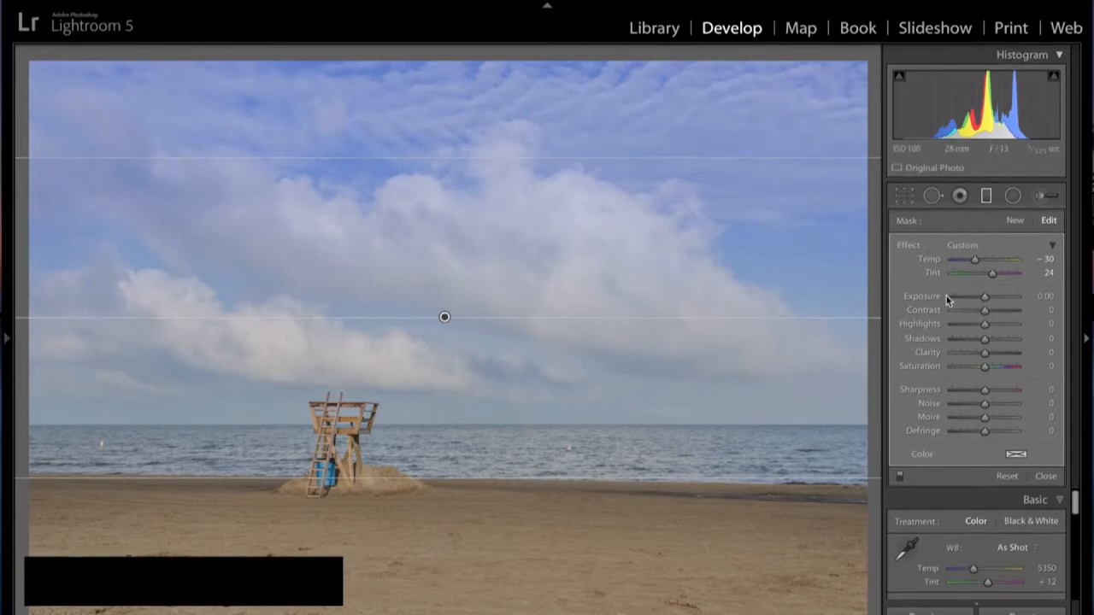
pyautogui.moveTo(985, 298)
pyautogui.mouseDown()
pyautogui.moveTo(939, 297)
pyautogui.moveTo(982, 302)
pyautogui.mouseUp()
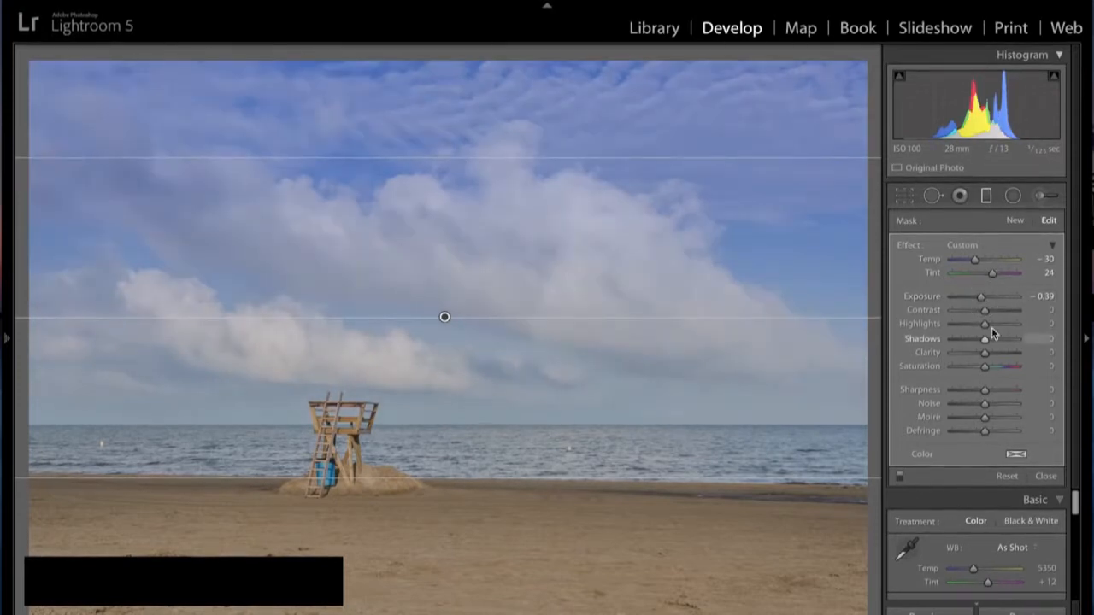
pyautogui.moveTo(976, 260); pyautogui.dragTo(974, 261)
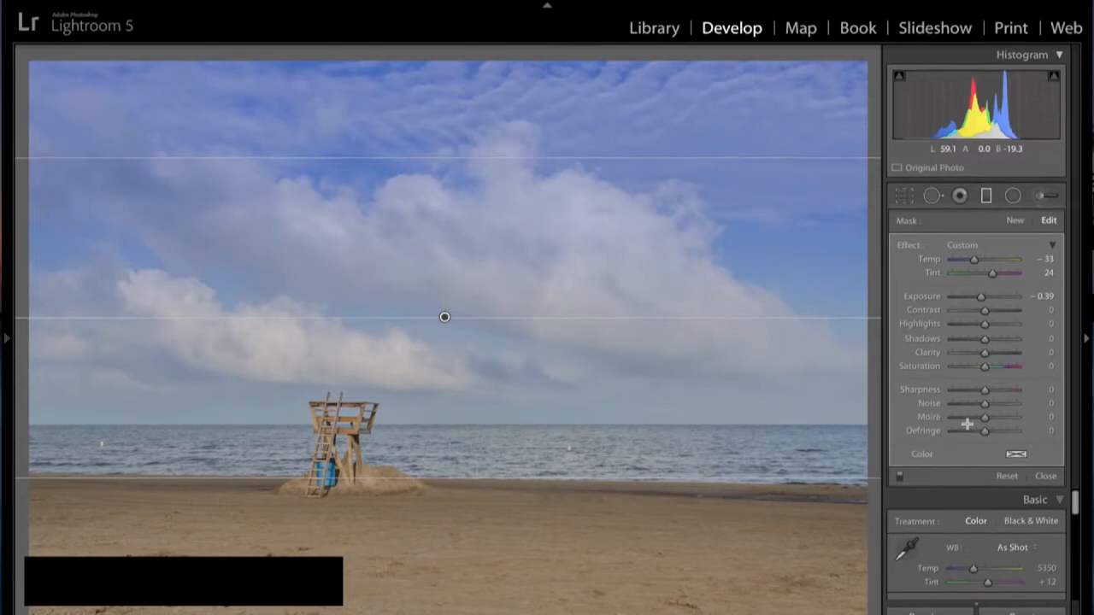
pyautogui.click(1046, 476)
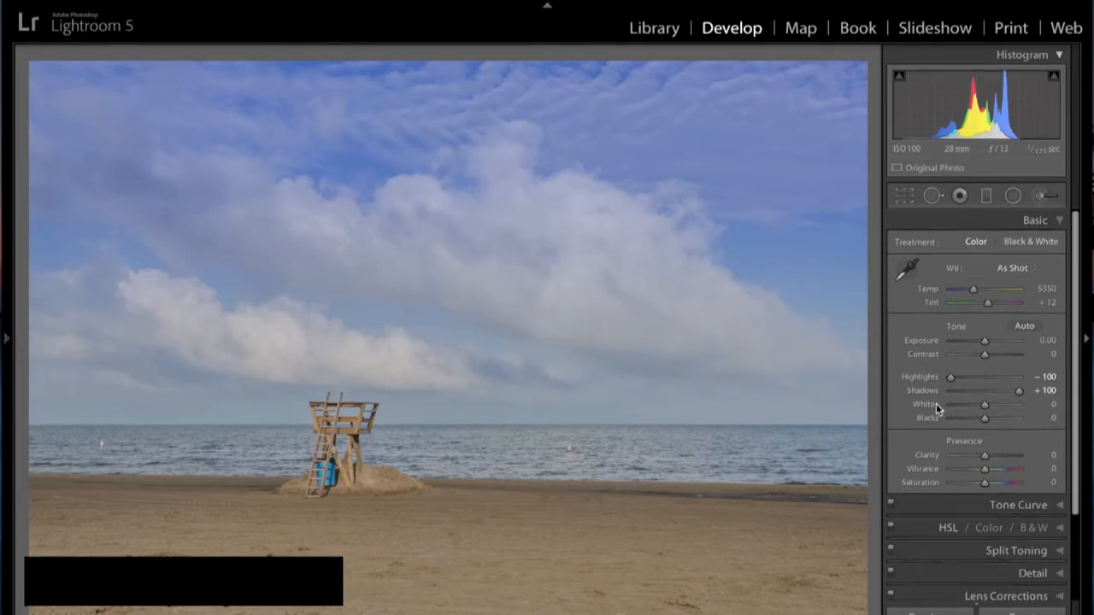
# Set the photo's Whites to +82 and Blacks to -74 while previewing the clipping
pyautogui.keyDown('alt'); pyautogui.click(985, 407); pyautogui.keyUp('alt')
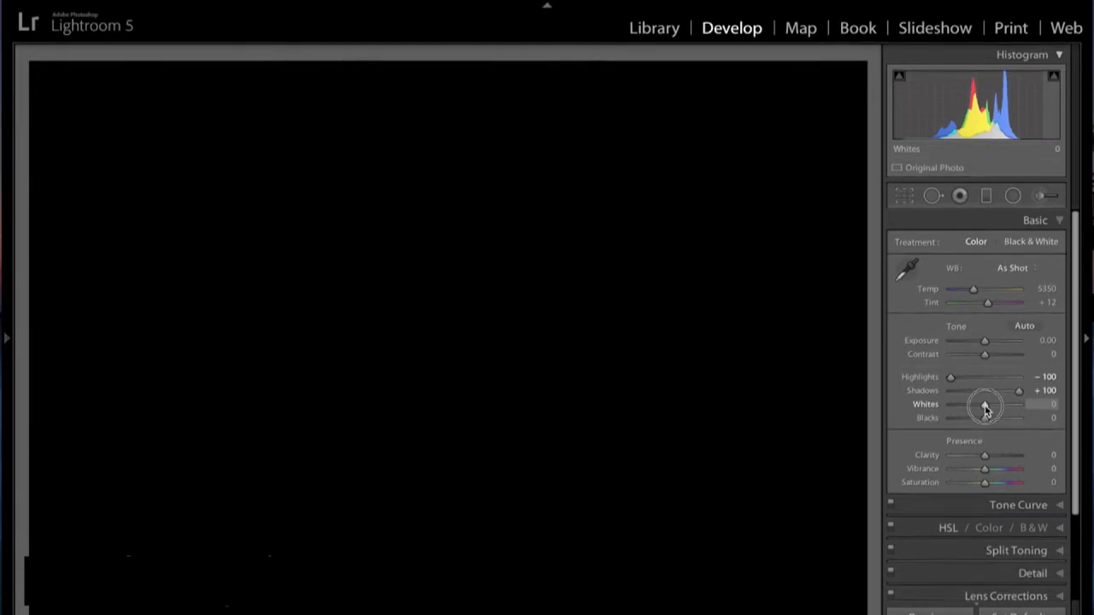
pyautogui.moveTo(985, 409); pyautogui.dragTo(1014, 410)
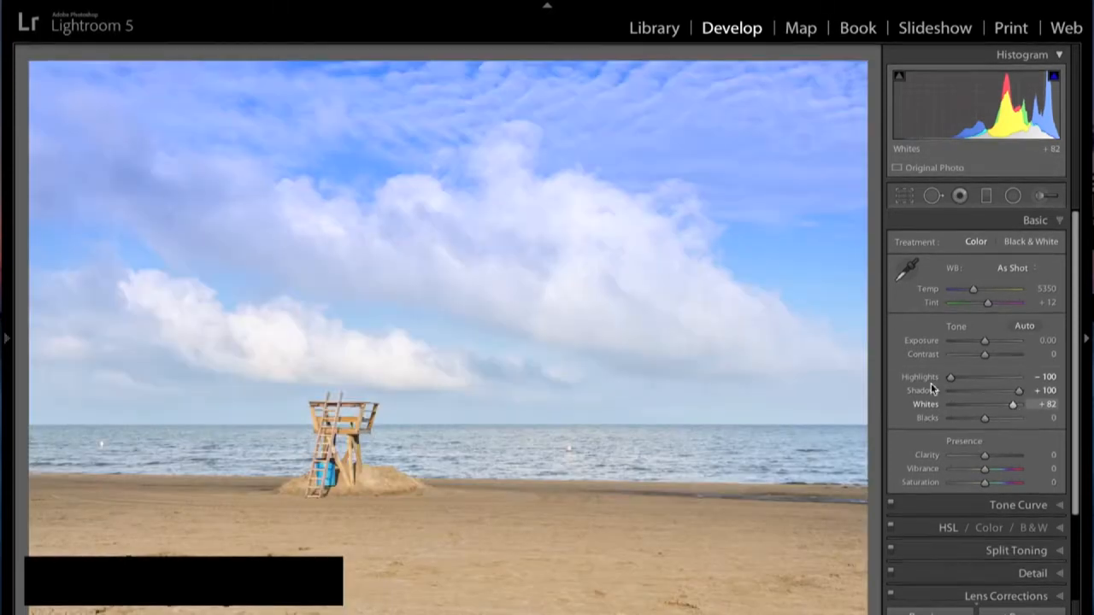
pyautogui.keyDown('alt'); pyautogui.click(985, 419); pyautogui.keyUp('alt')
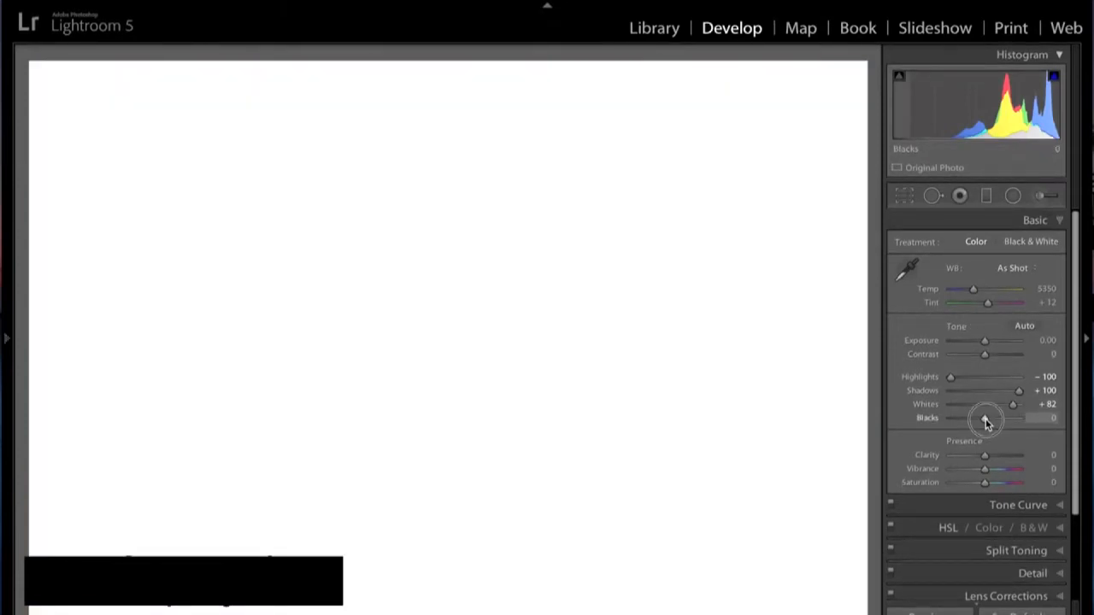
pyautogui.moveTo(986, 421); pyautogui.dragTo(961, 421)
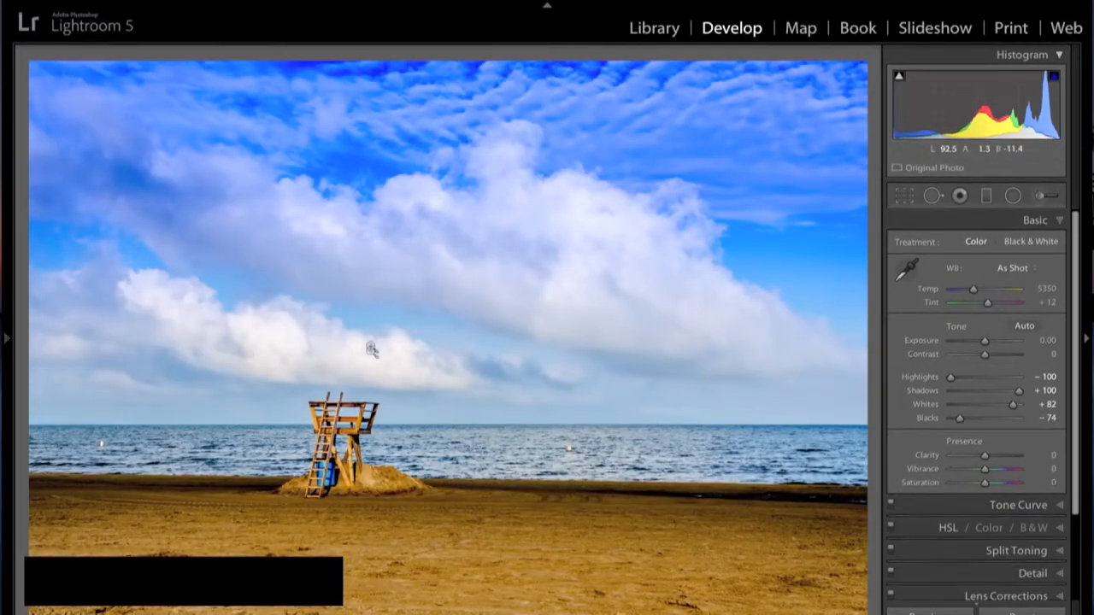
# Compare the photo's Shadows history state with the latest Black Clipping state
pyautogui.moveTo(5, 344)
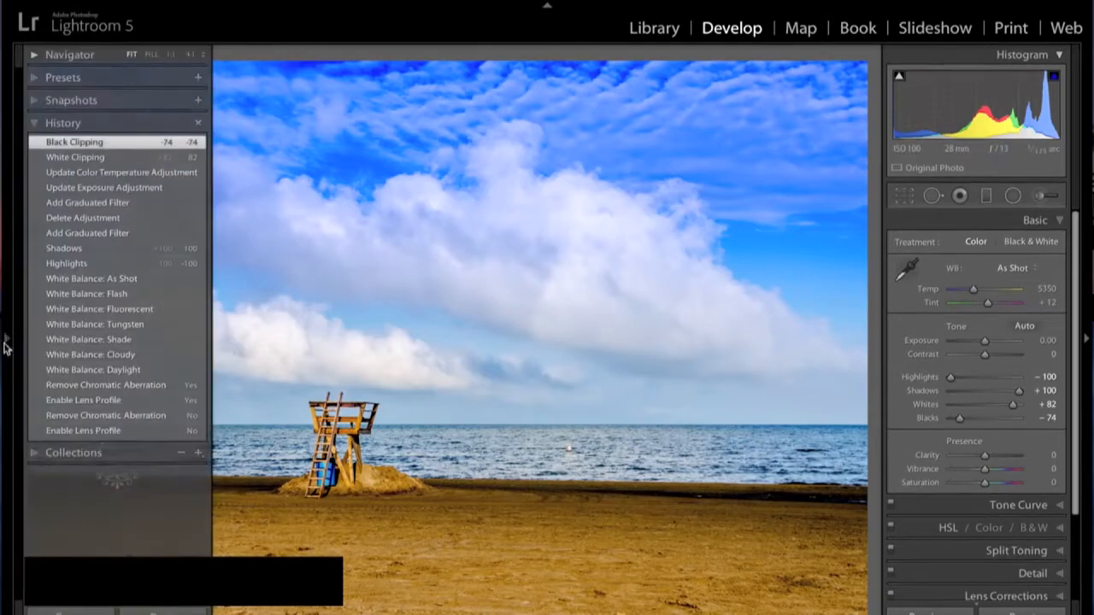
pyautogui.click(5, 340)
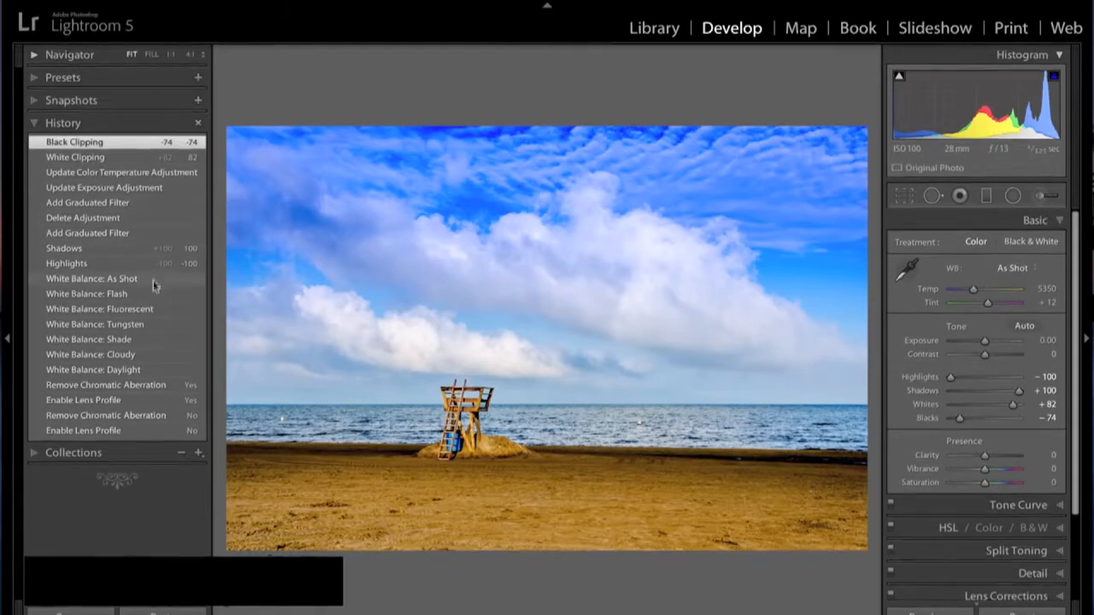
pyautogui.click(79, 250)
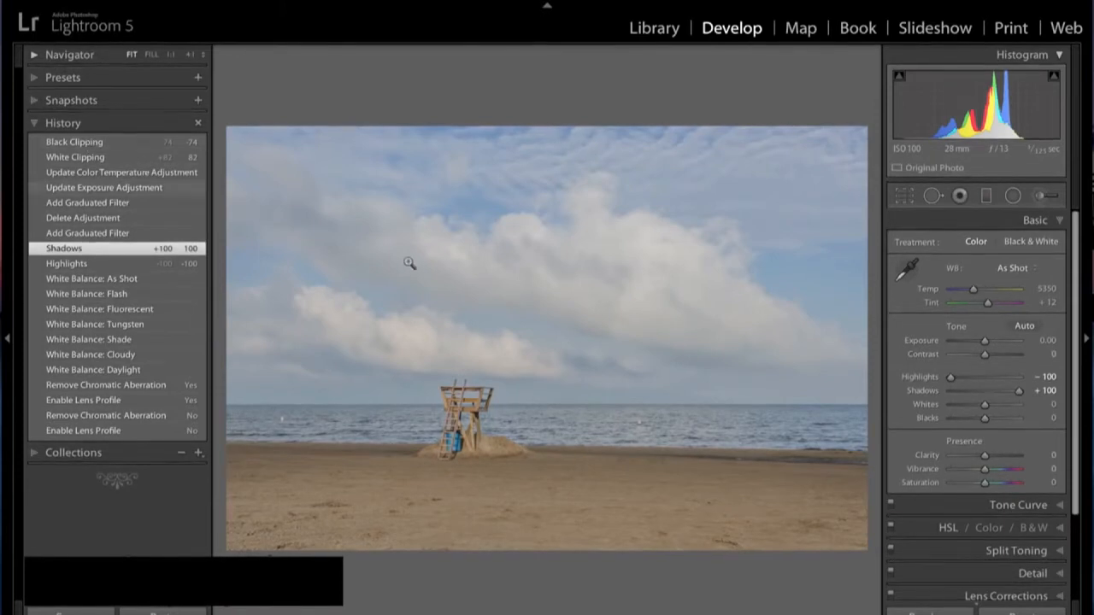
pyautogui.click(95, 140)
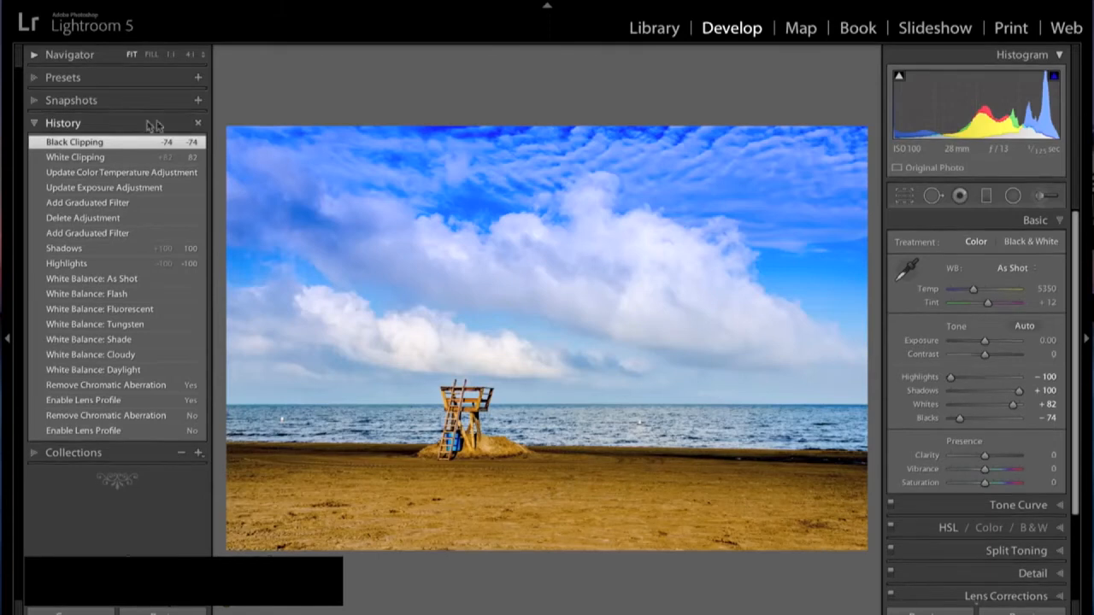
pyautogui.click(8, 342)
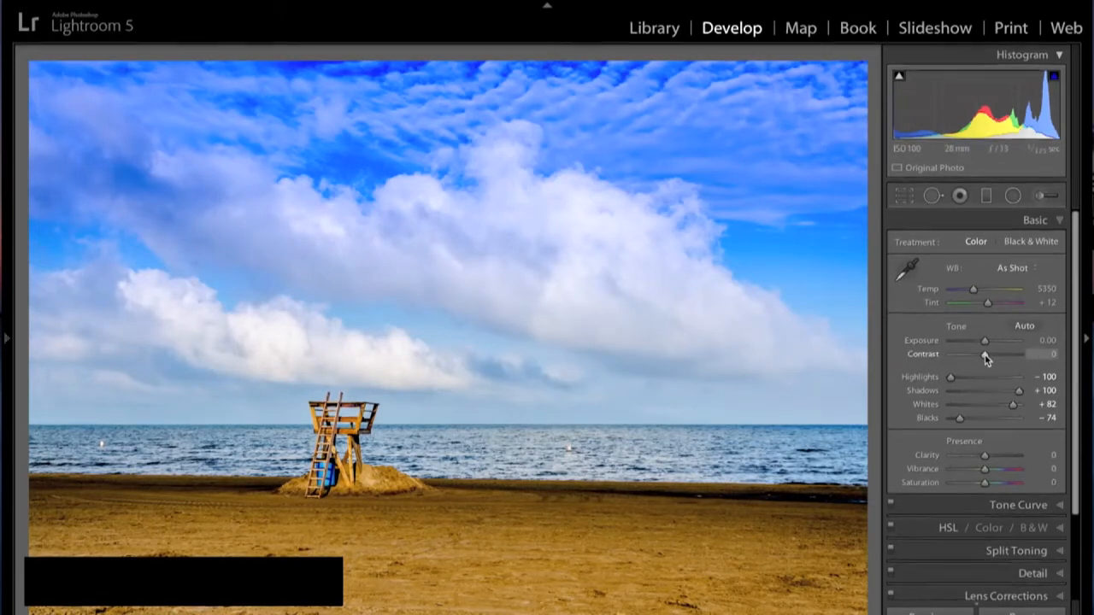
# Set the beach photo's basic Contrast to +8
pyautogui.moveTo(985, 355); pyautogui.dragTo(989, 356)
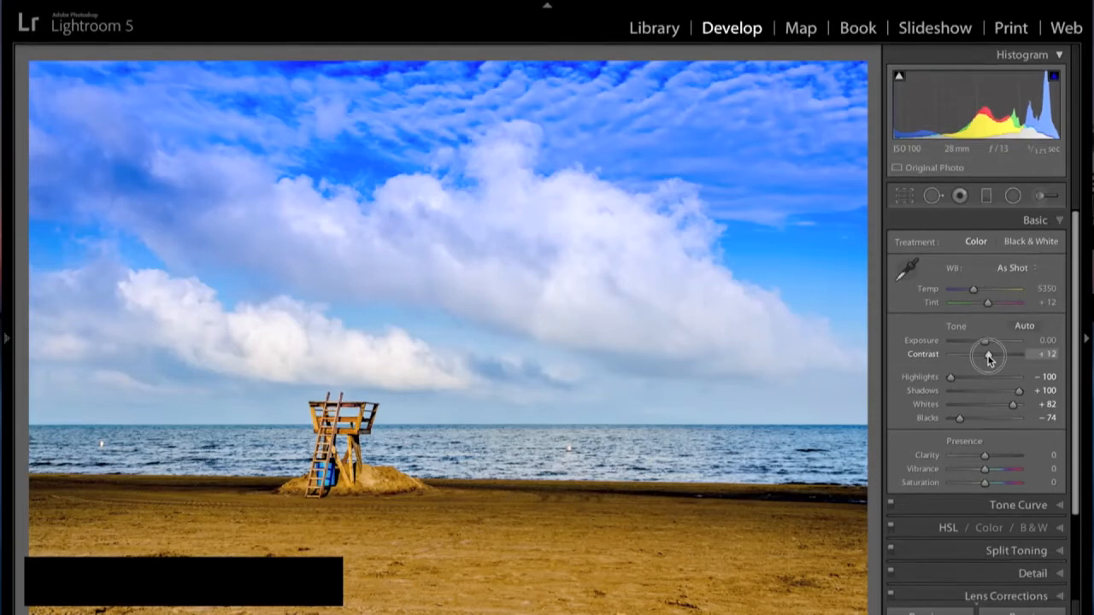
pyautogui.moveTo(989, 358)
pyautogui.mouseDown()
pyautogui.moveTo(1021, 359)
pyautogui.moveTo(935, 356)
pyautogui.moveTo(987, 365)
pyautogui.mouseUp()
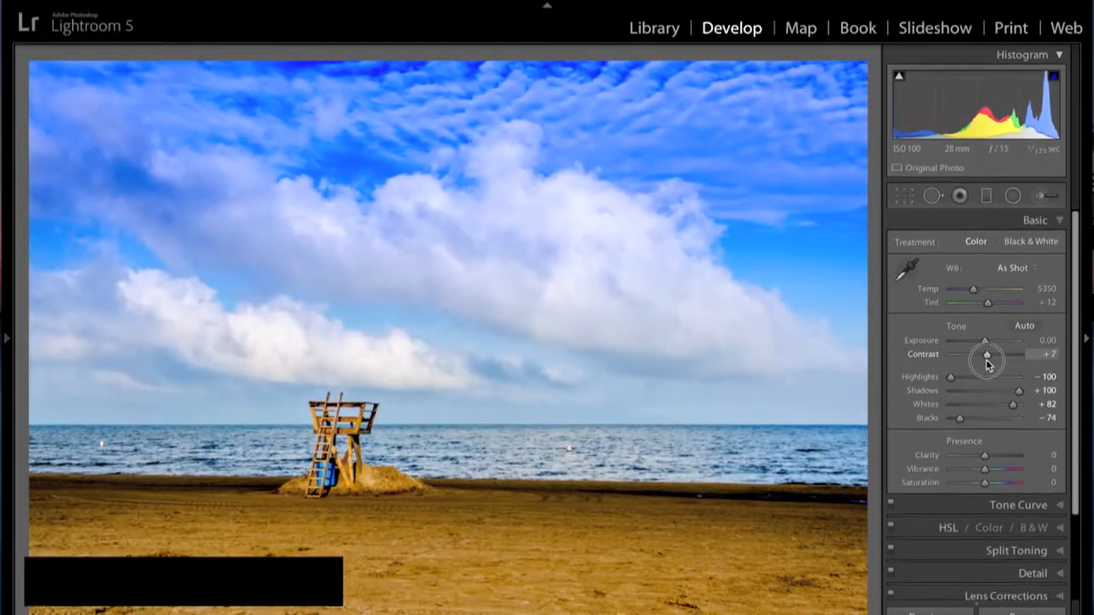
pyautogui.moveTo(987, 365); pyautogui.dragTo(988, 365)
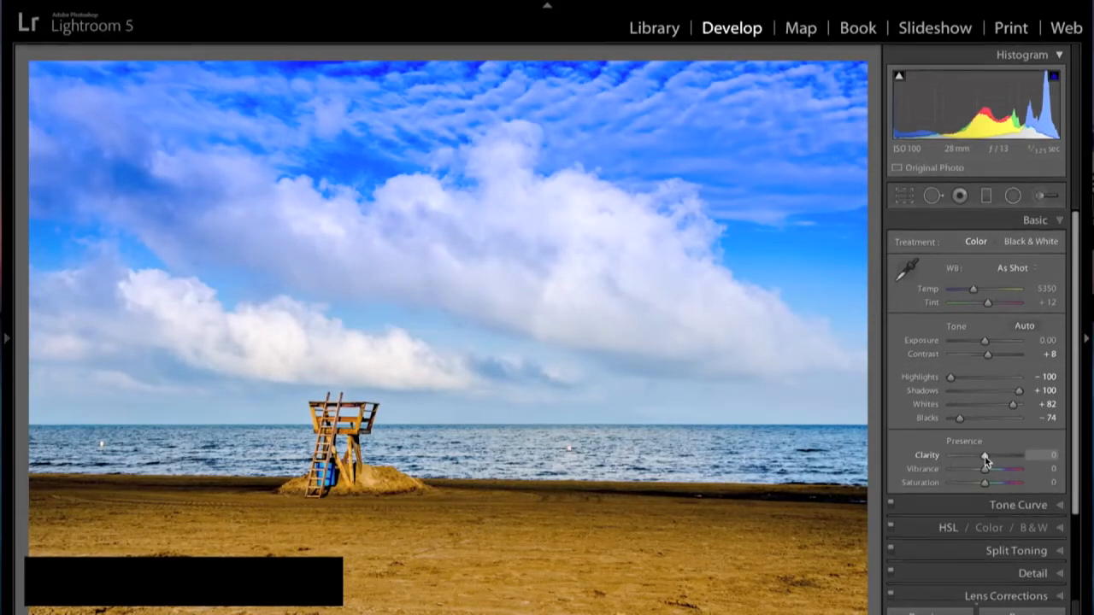
# Set the photo's Clarity to +29 and Vibrance to +15
pyautogui.moveTo(987, 462); pyautogui.dragTo(1017, 460)
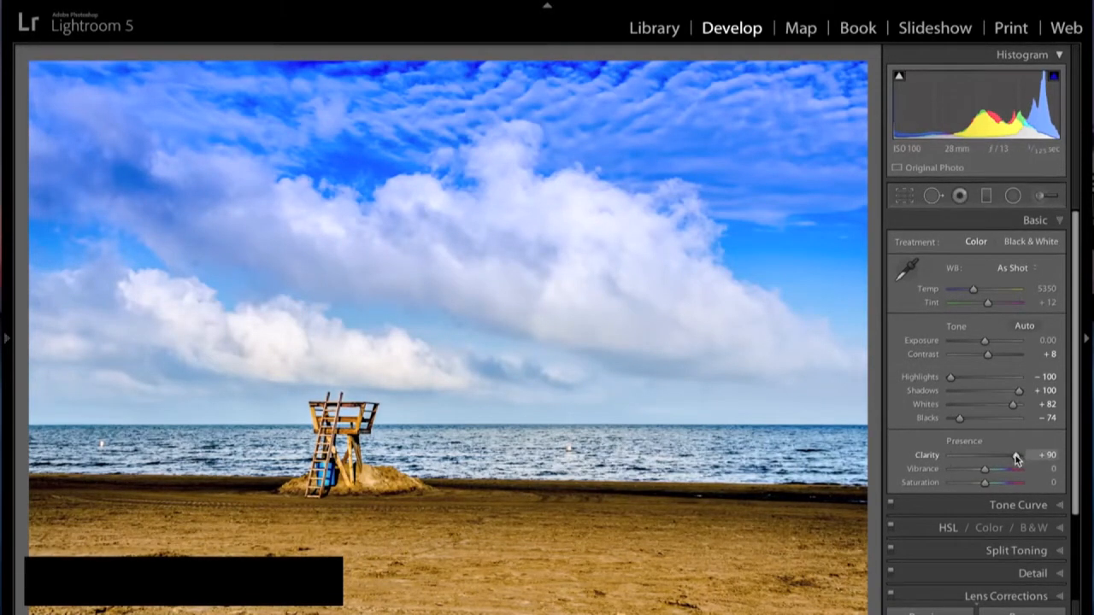
pyautogui.moveTo(1017, 459); pyautogui.dragTo(1002, 459)
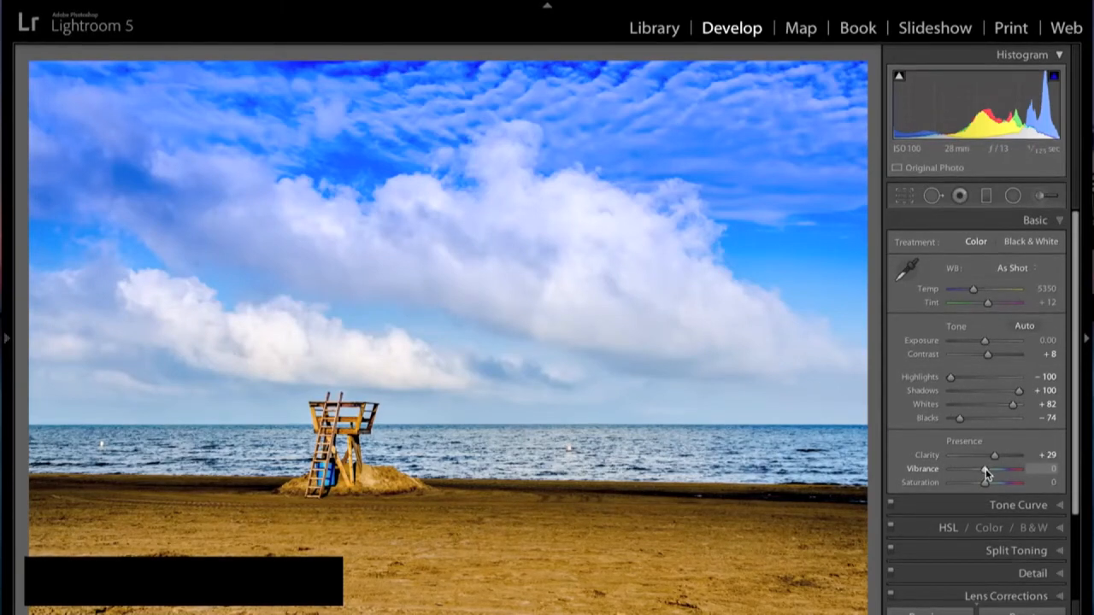
pyautogui.moveTo(986, 472); pyautogui.dragTo(989, 470)
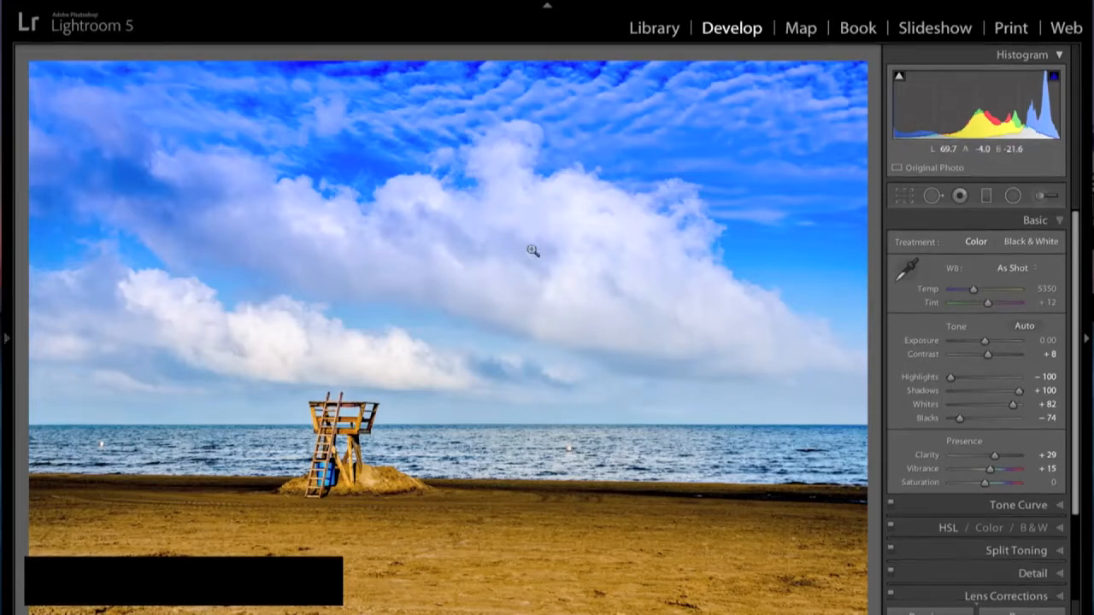
pyautogui.click(1058, 221)
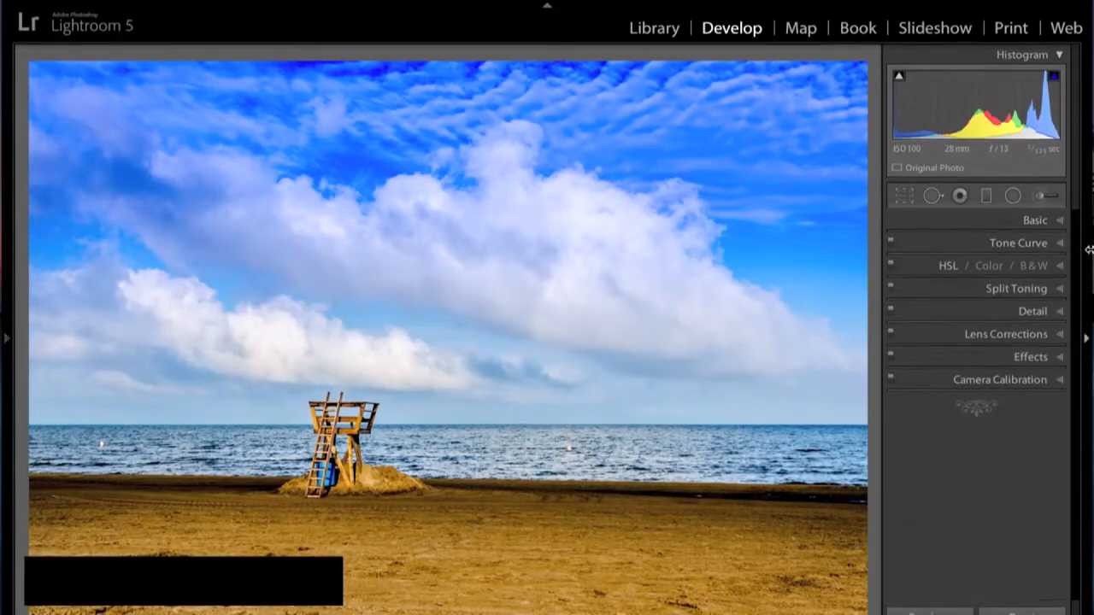
# Shape the tone curve by lowering Darks to -21 and raising Lights to +18
pyautogui.click(1060, 244)
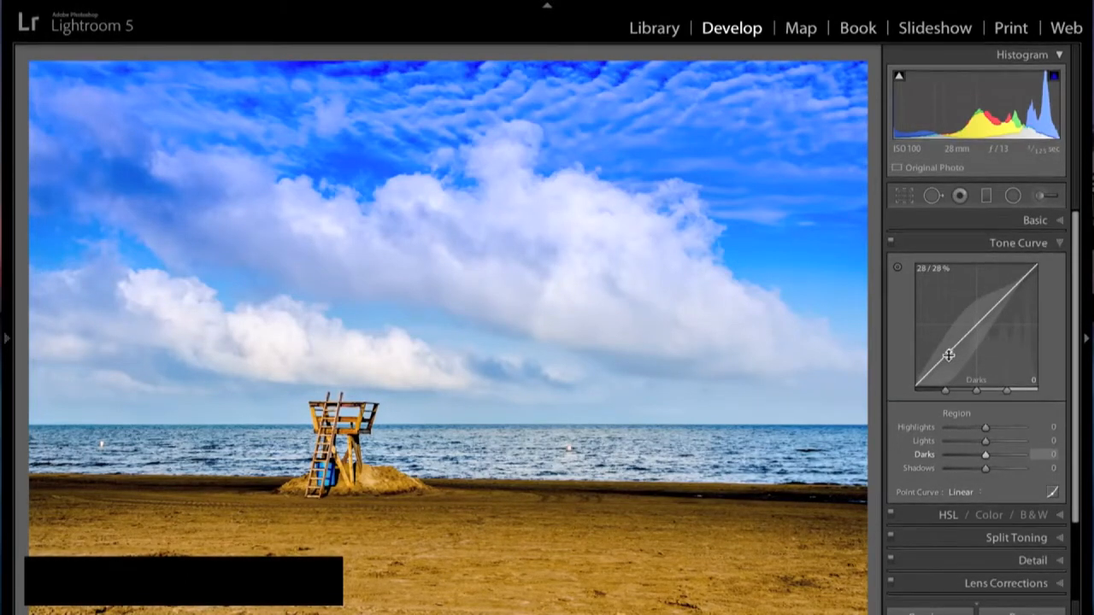
pyautogui.moveTo(948, 354); pyautogui.dragTo(948, 369)
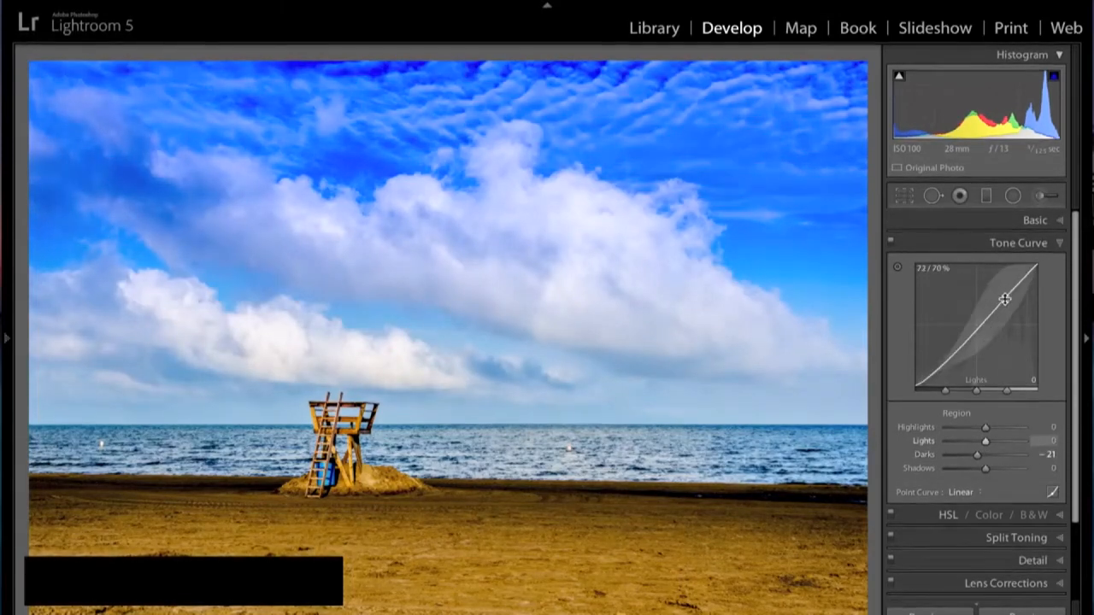
pyautogui.moveTo(1006, 296); pyautogui.dragTo(1006, 291)
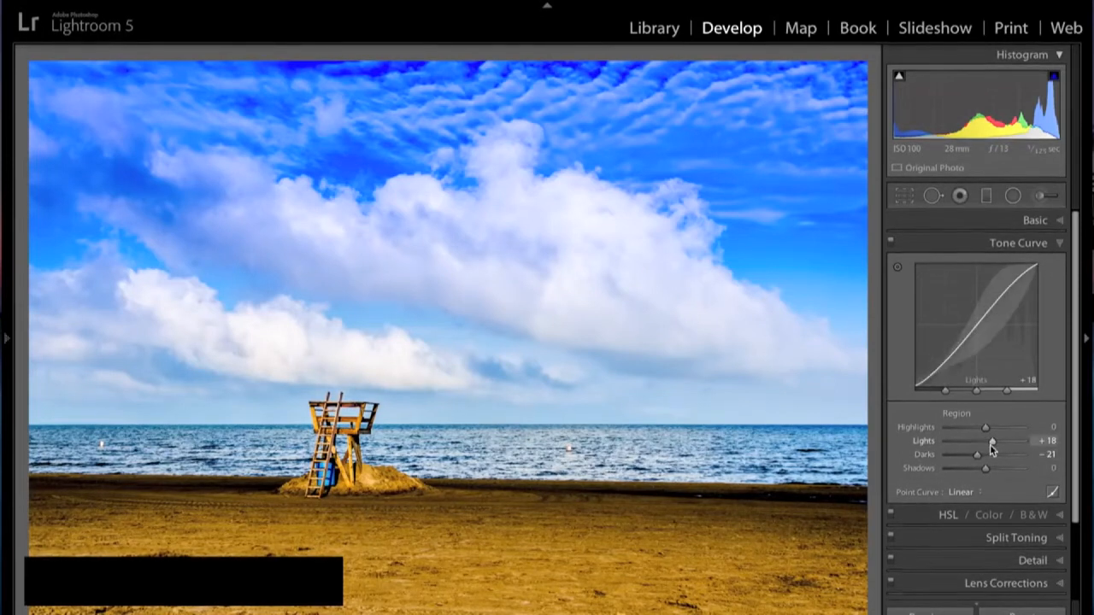
# Try the Medium Contrast and Strong Contrast point curves and return the point curve to Linear
pyautogui.click(978, 487)
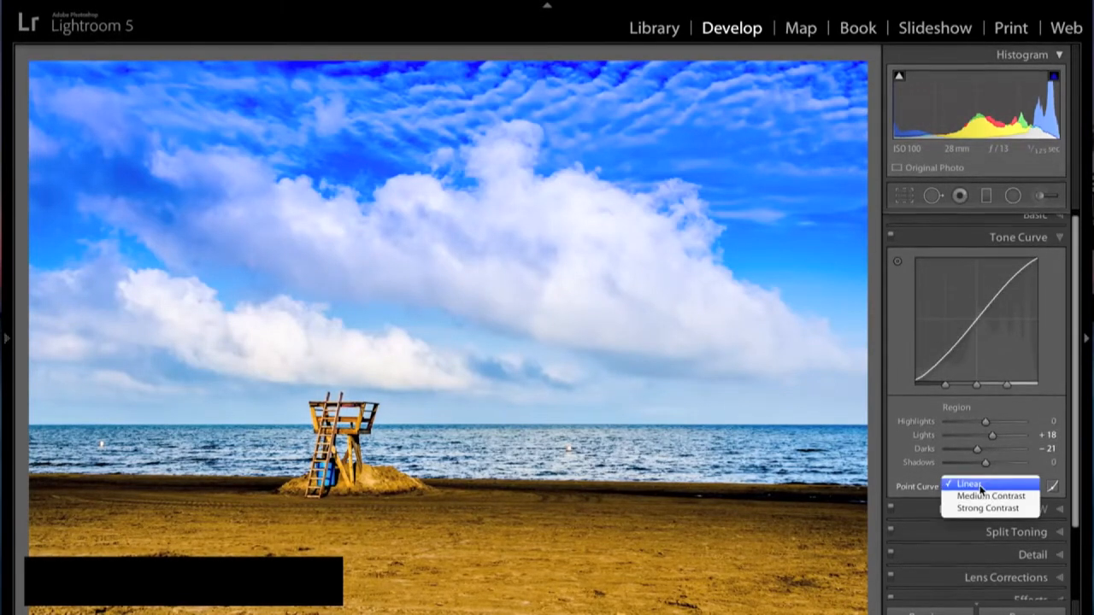
pyautogui.click(981, 487)
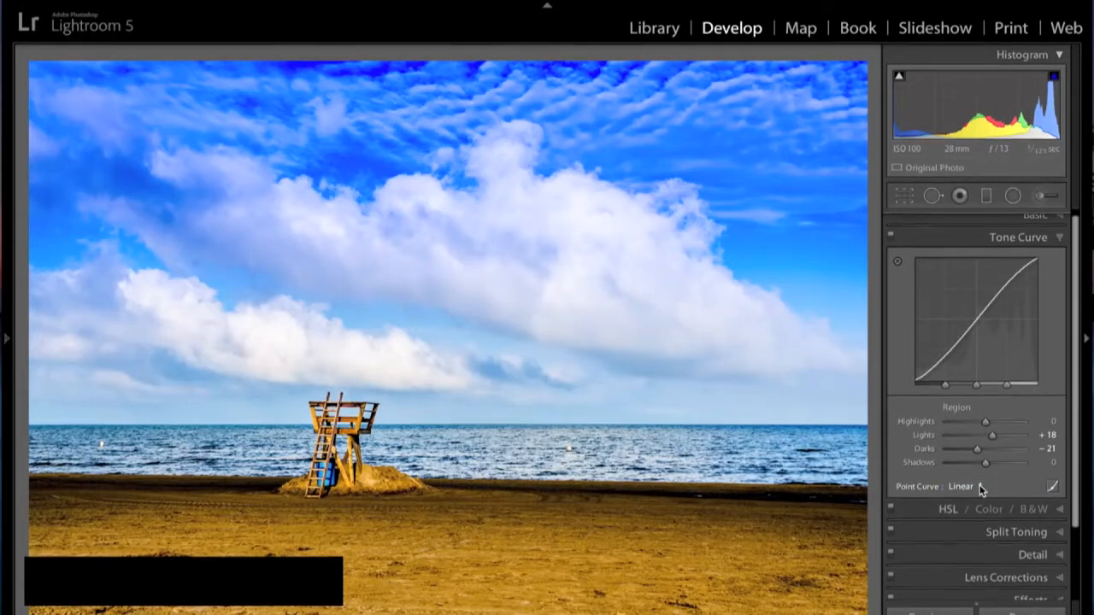
pyautogui.click(980, 487)
pyautogui.click(980, 494)
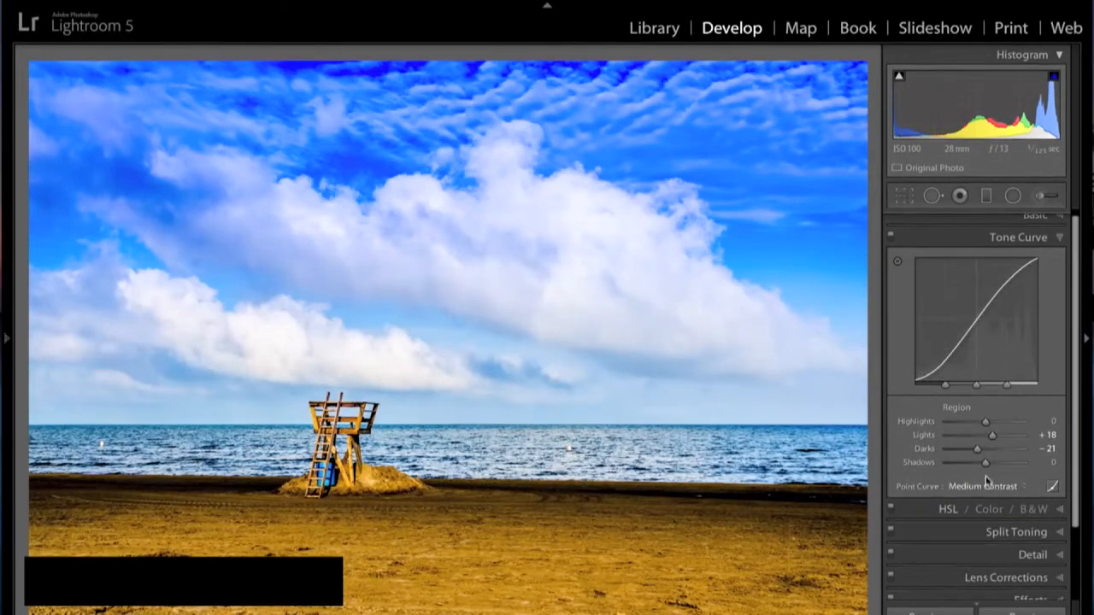
pyautogui.click(989, 489)
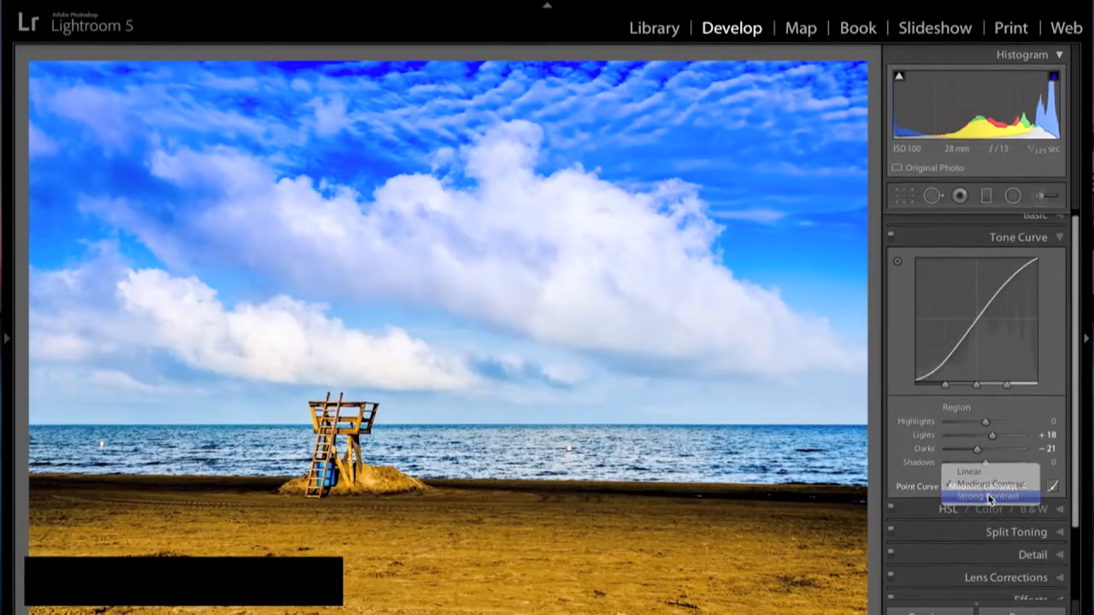
pyautogui.click(989, 500)
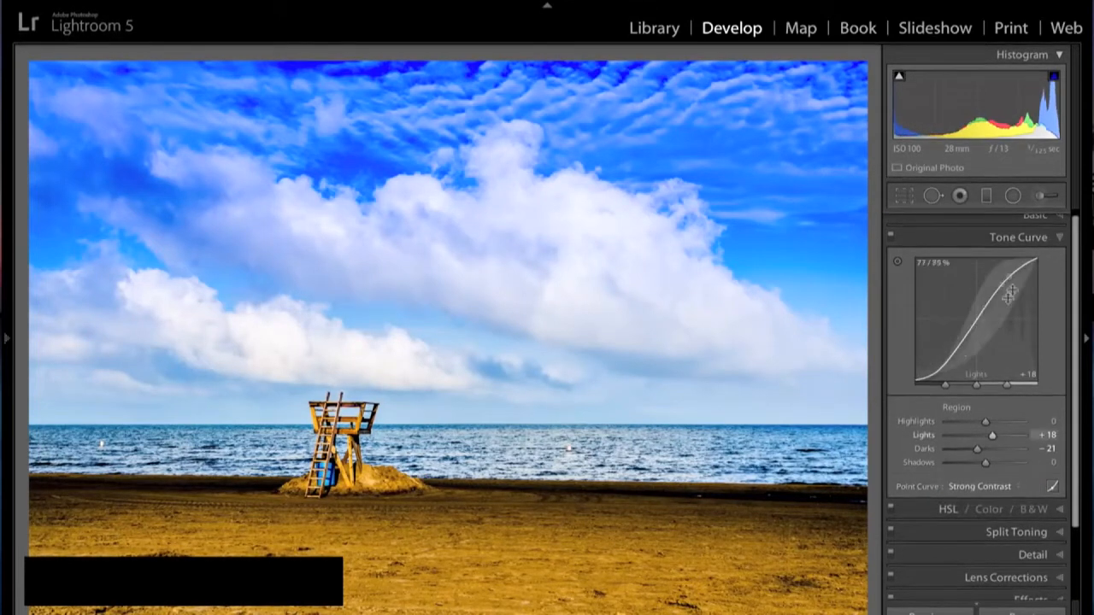
pyautogui.click(985, 488)
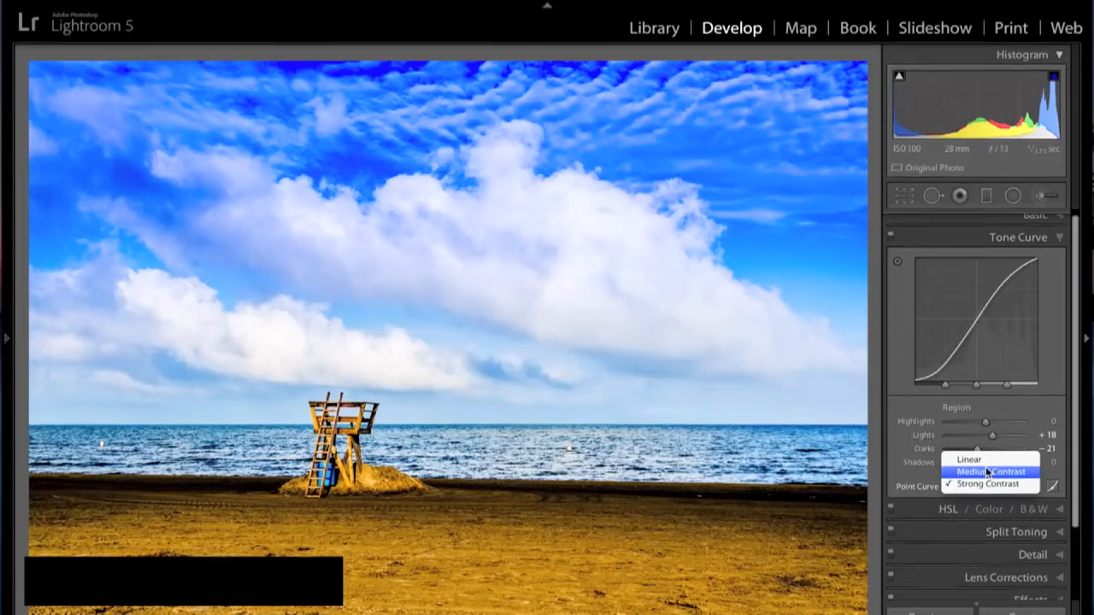
pyautogui.click(984, 462)
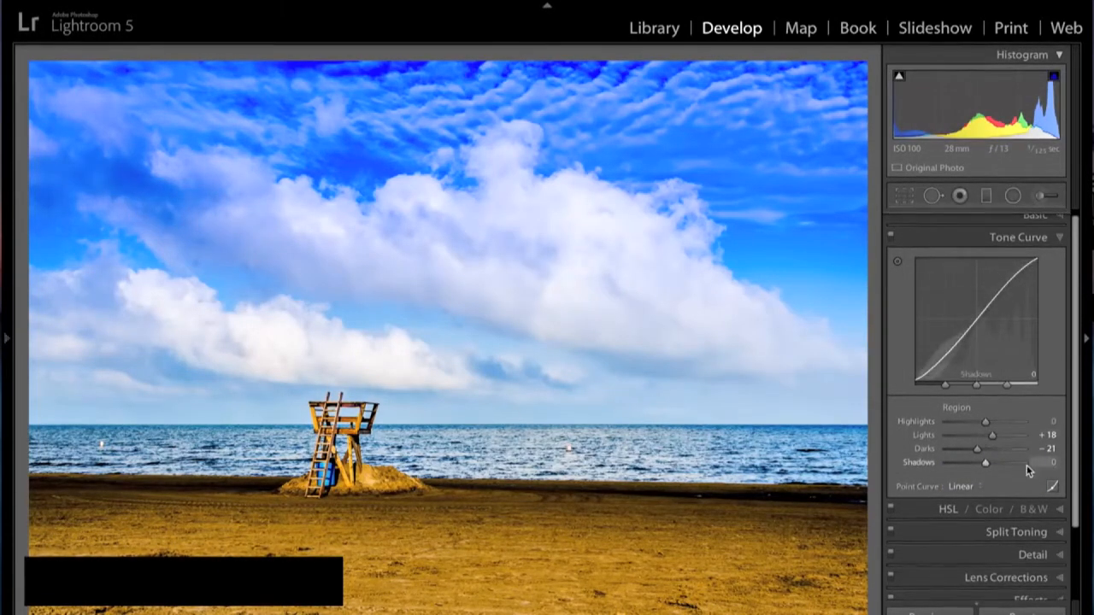
pyautogui.click(1062, 239)
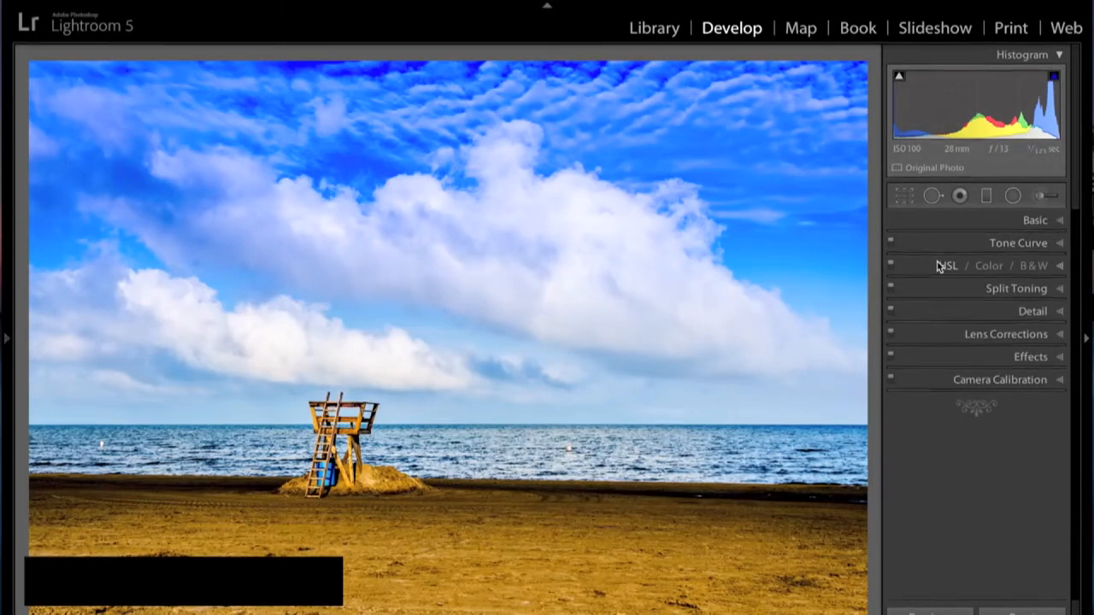
# View the HSL and Color adjustments and convert the beach photo to black and white with the B&W mix
pyautogui.click(1060, 266)
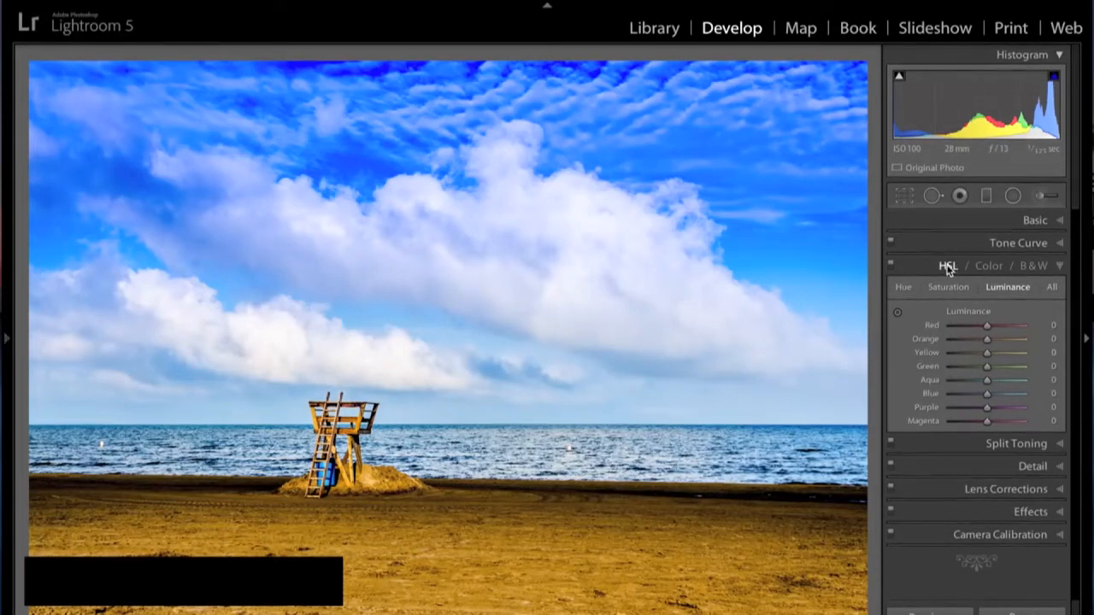
pyautogui.click(989, 267)
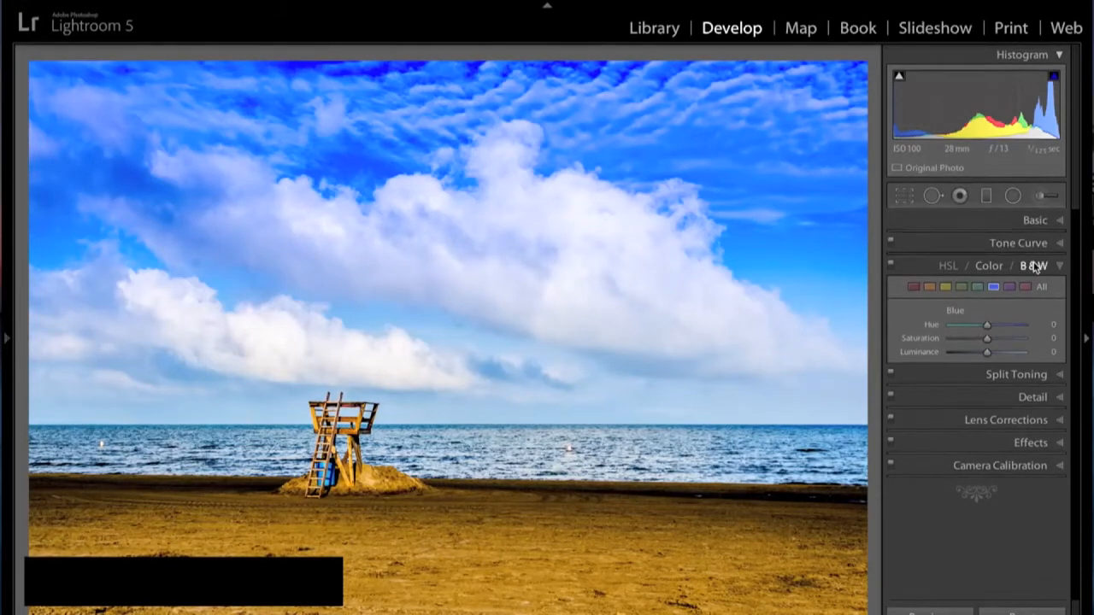
pyautogui.click(1033, 267)
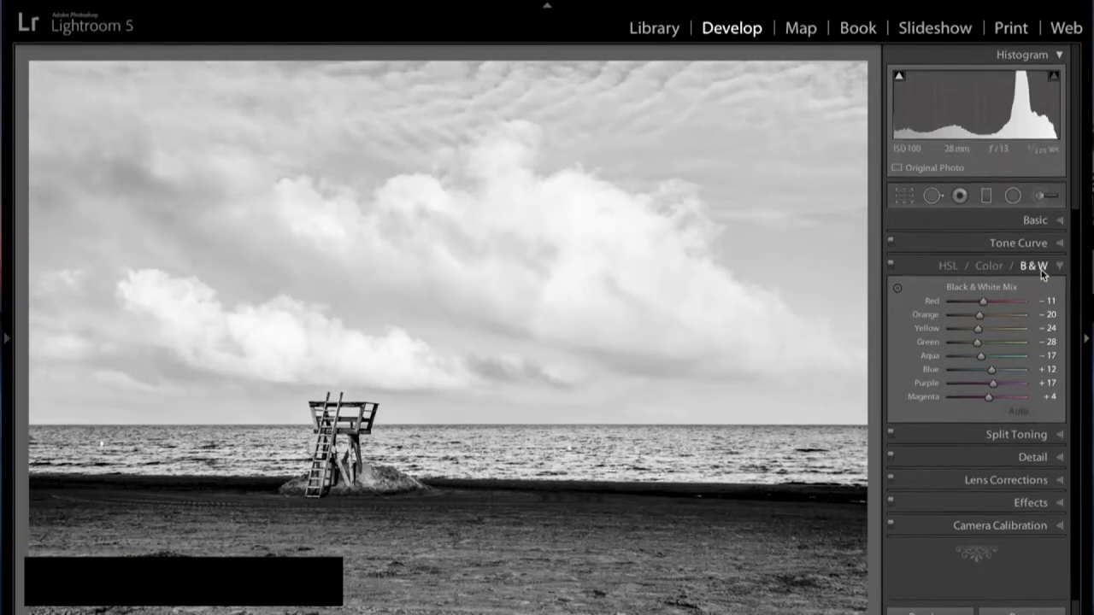
# Return the beach photo from black and white to colour and view the HSL Hue adjustments
pyautogui.click(990, 268)
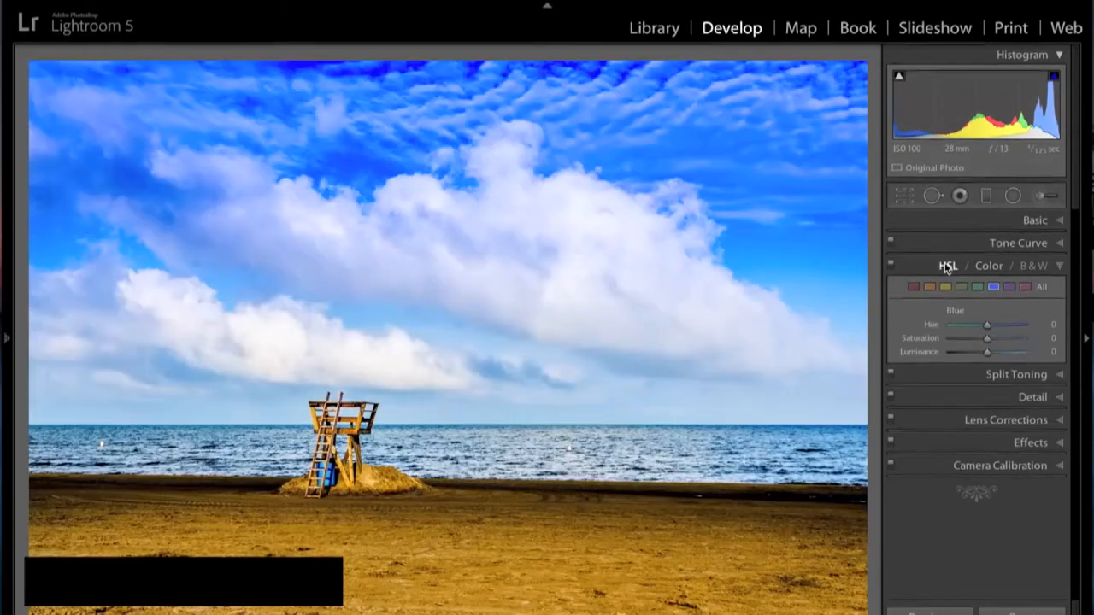
pyautogui.click(947, 267)
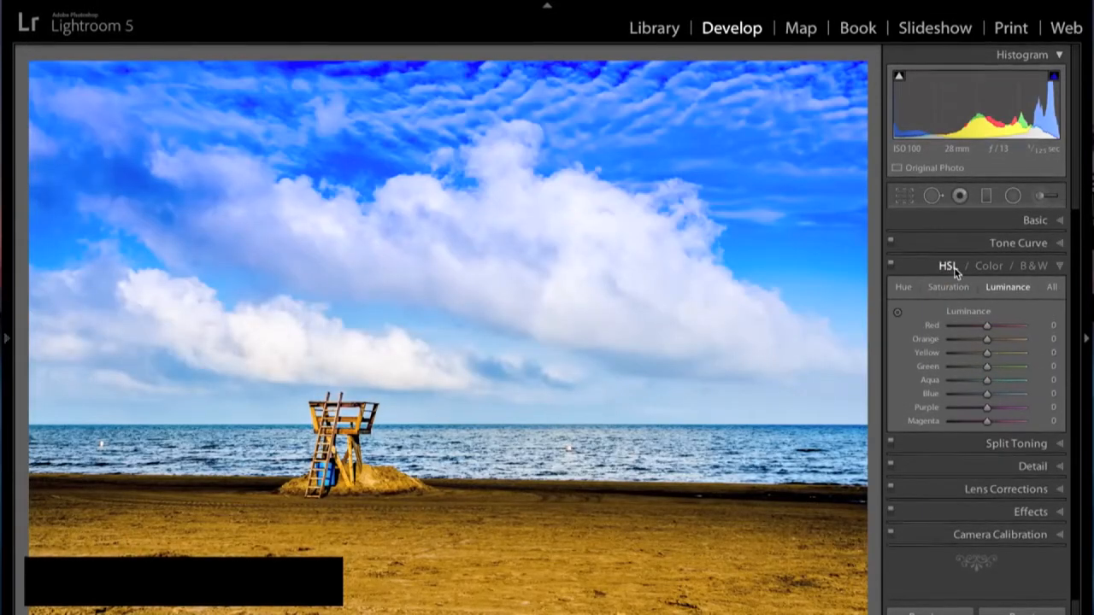
pyautogui.click(903, 287)
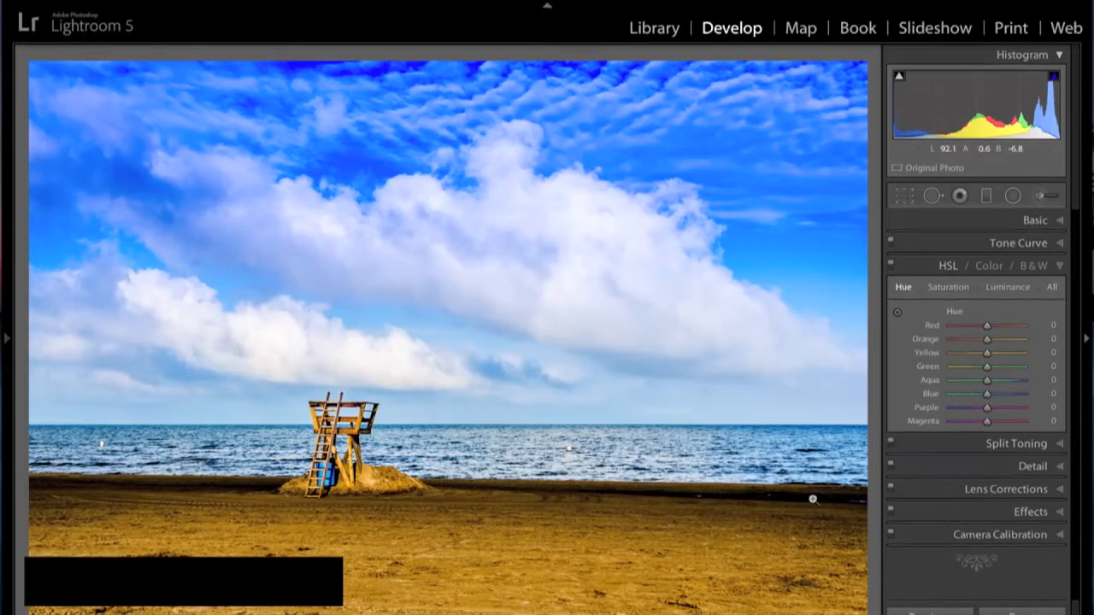
# Set the HSL Saturation values to Blue +19, Yellow +23 and Orange +19
pyautogui.click(940, 289)
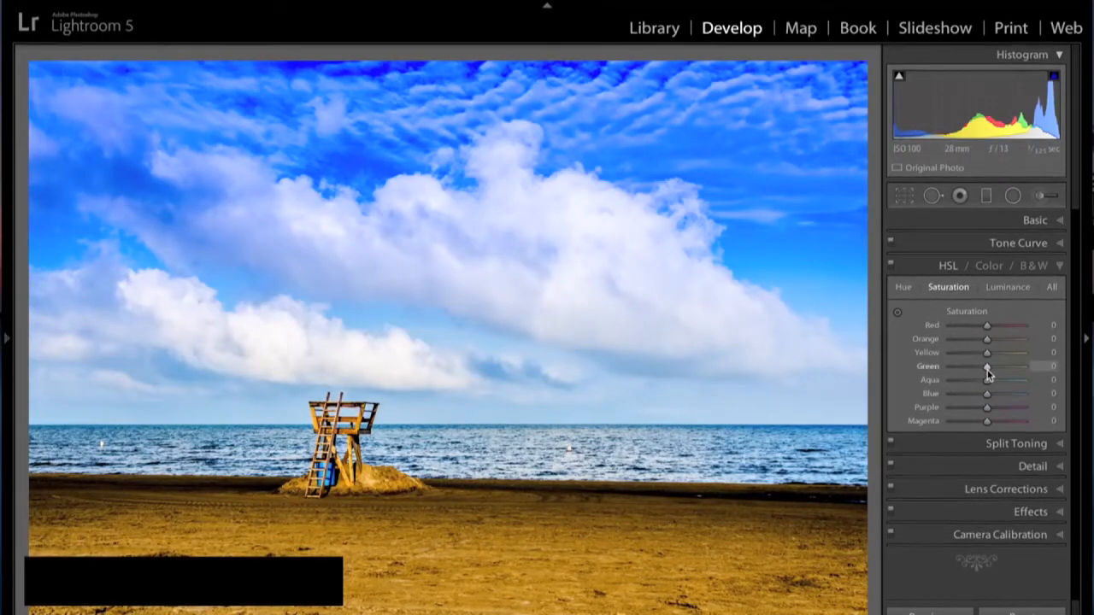
pyautogui.moveTo(988, 399); pyautogui.dragTo(994, 398)
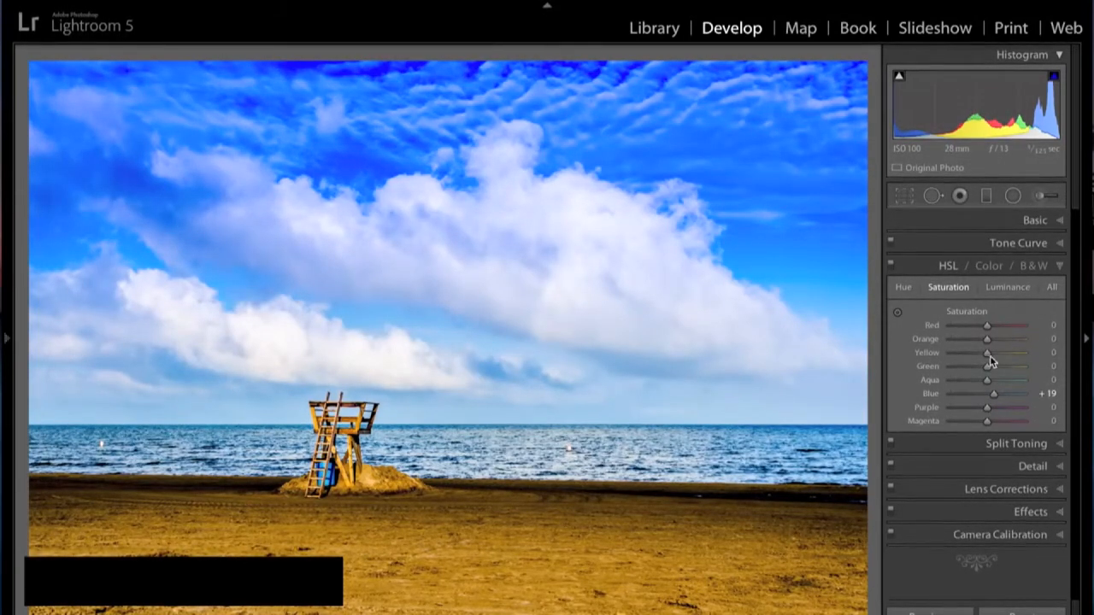
pyautogui.moveTo(989, 360); pyautogui.dragTo(947, 351)
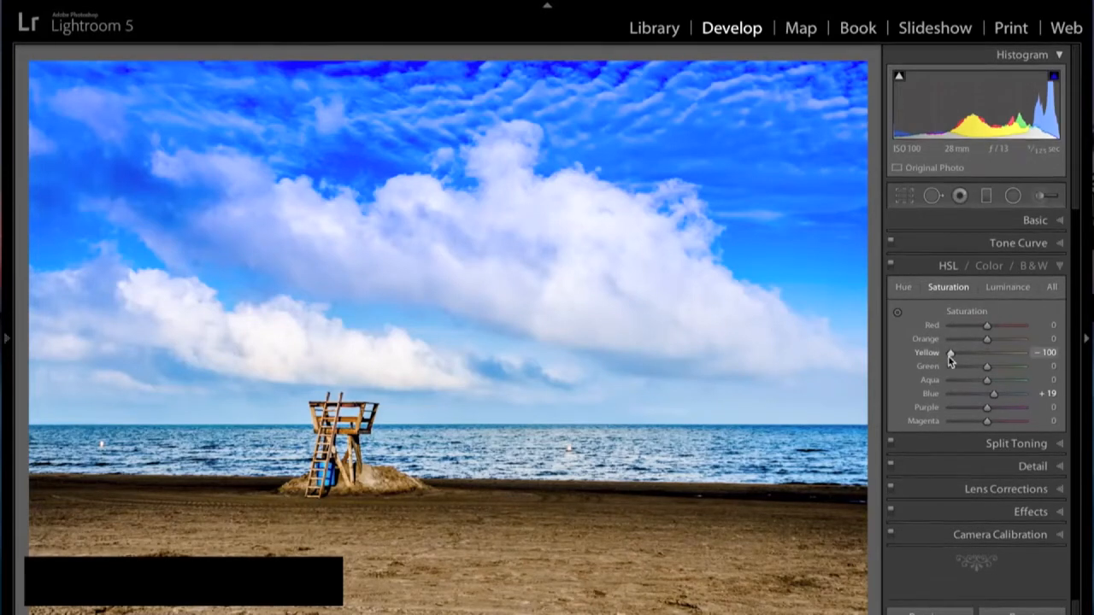
pyautogui.moveTo(950, 356); pyautogui.dragTo(995, 357)
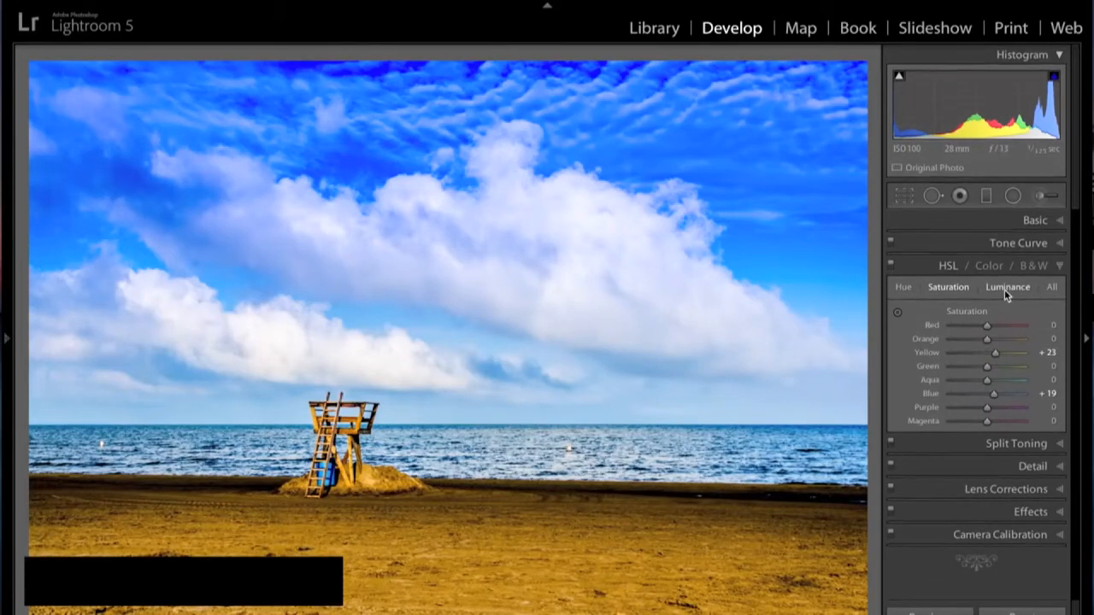
pyautogui.moveTo(988, 342); pyautogui.dragTo(994, 343)
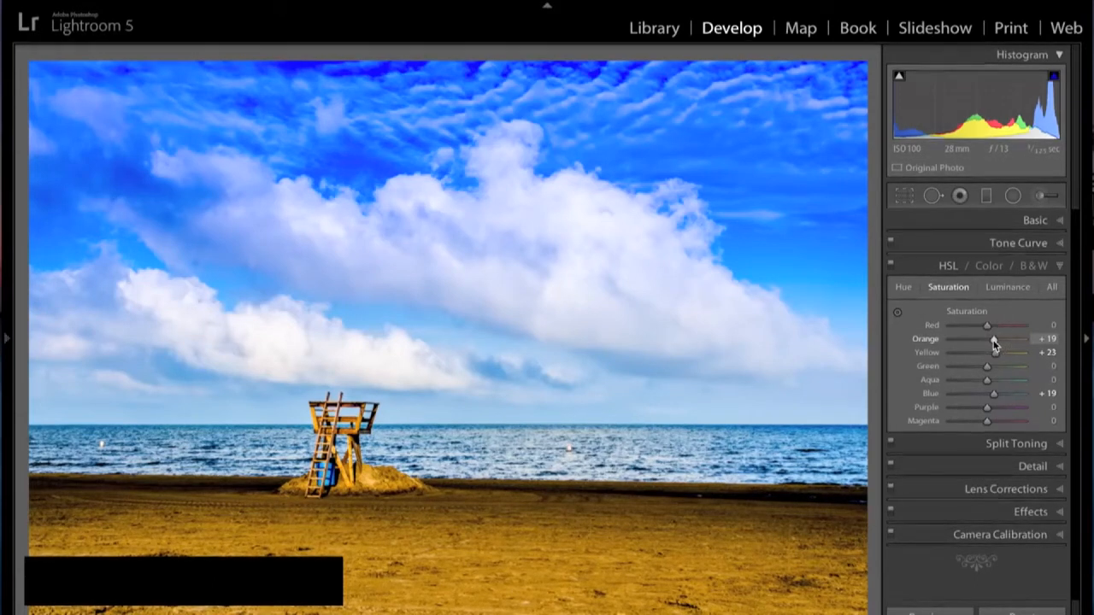
# Set the HSL Luminance values to Blue -17, Yellow +25 and Orange +19
pyautogui.click(1013, 291)
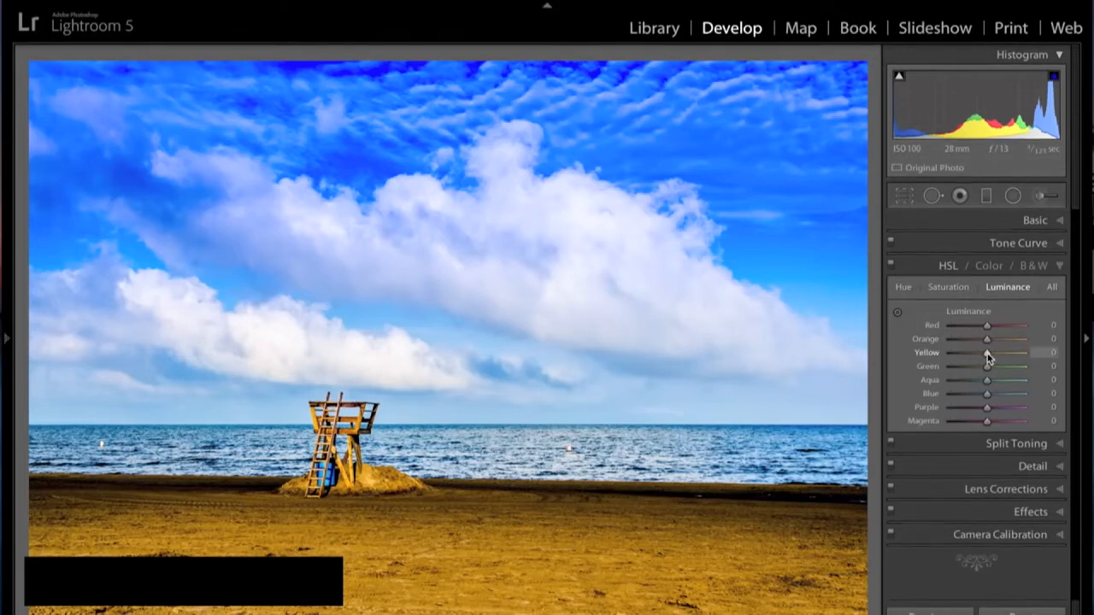
pyautogui.moveTo(986, 394); pyautogui.dragTo(958, 401)
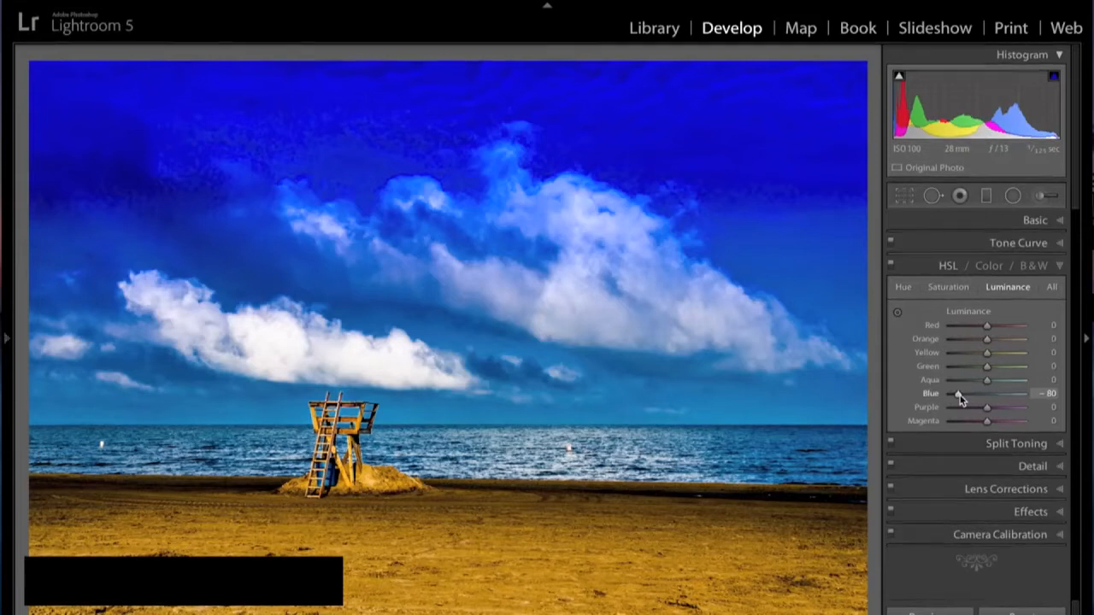
pyautogui.doubleClick(958, 395)
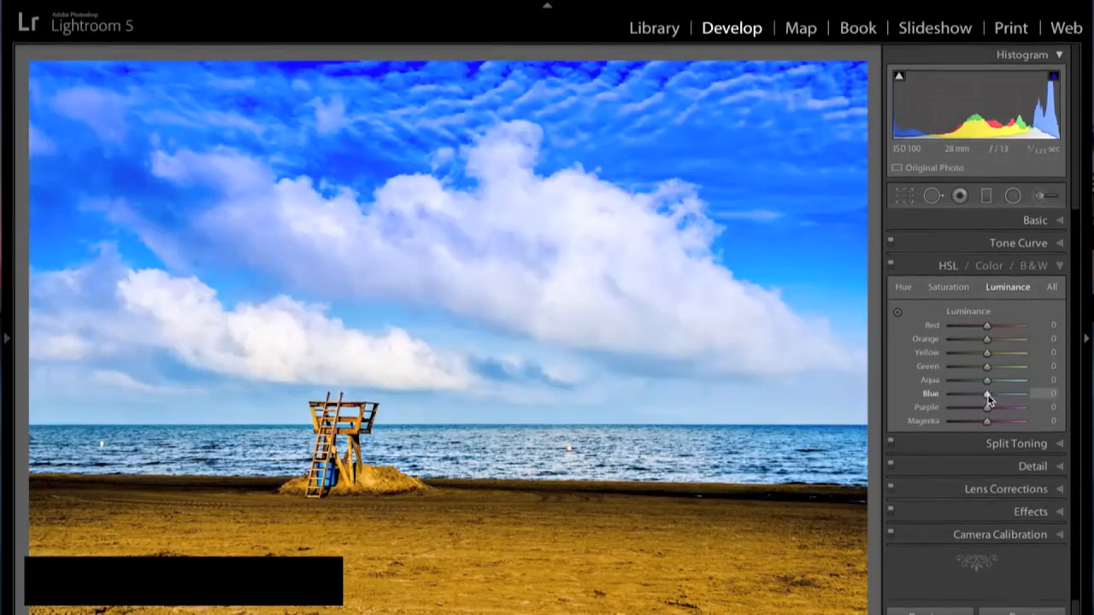
pyautogui.moveTo(987, 398); pyautogui.dragTo(982, 396)
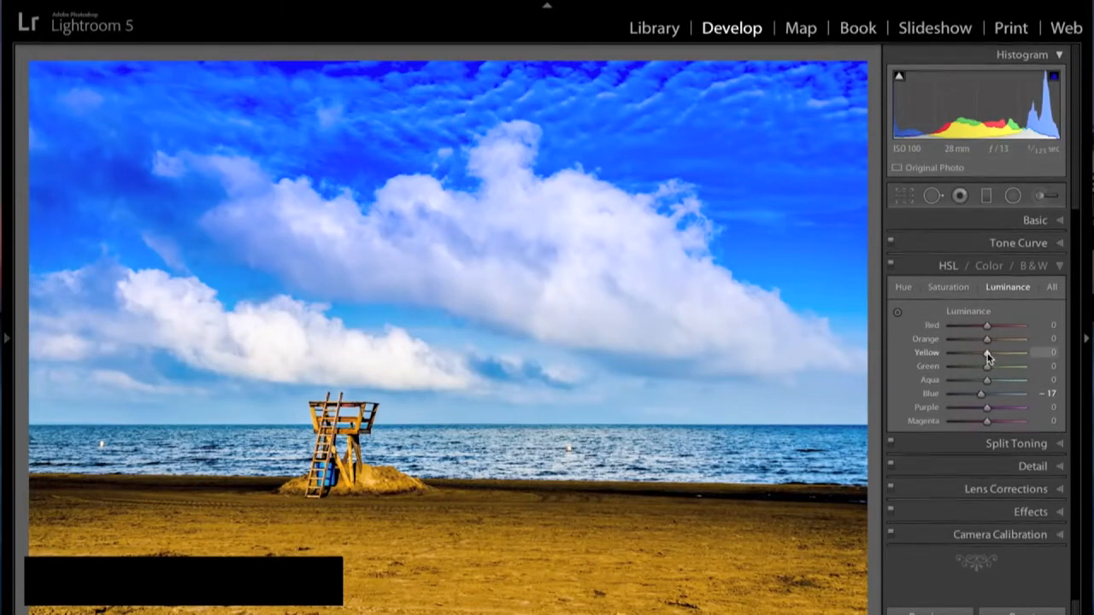
pyautogui.moveTo(988, 356); pyautogui.dragTo(997, 358)
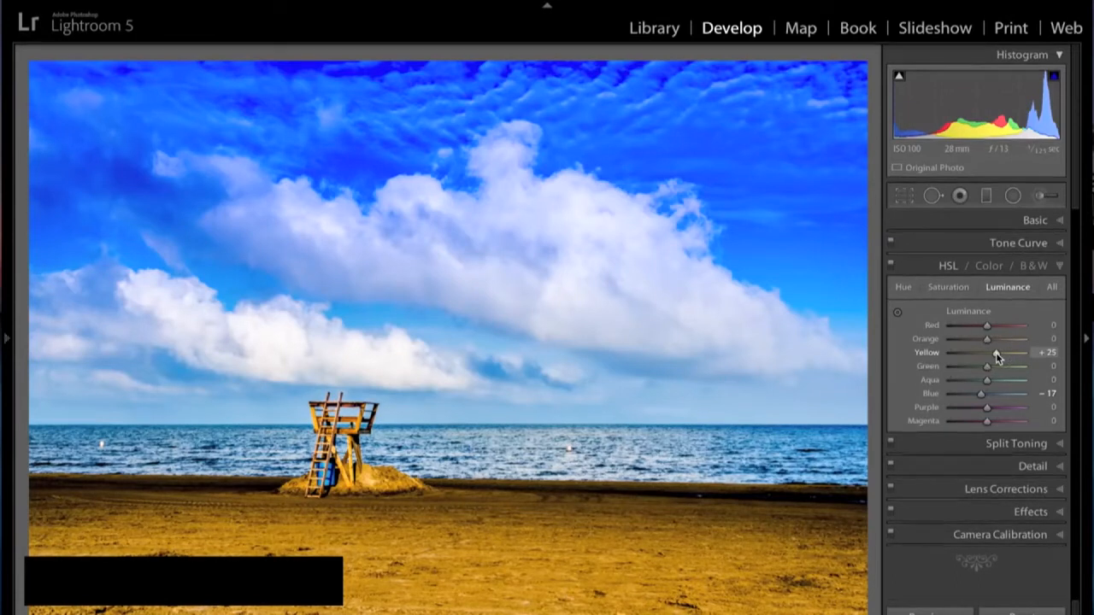
pyautogui.moveTo(988, 339)
pyautogui.mouseDown()
pyautogui.moveTo(977, 340)
pyautogui.moveTo(995, 343)
pyautogui.mouseUp()
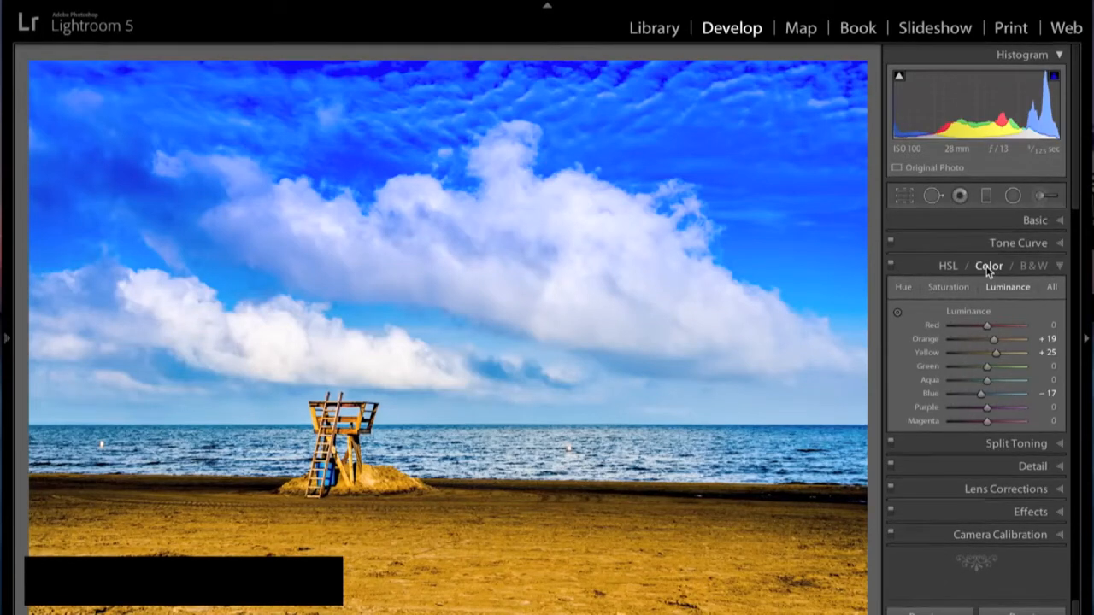
# Compare the Color view of the blue adjustments with the HSL Luminance and Saturation views
pyautogui.click(987, 267)
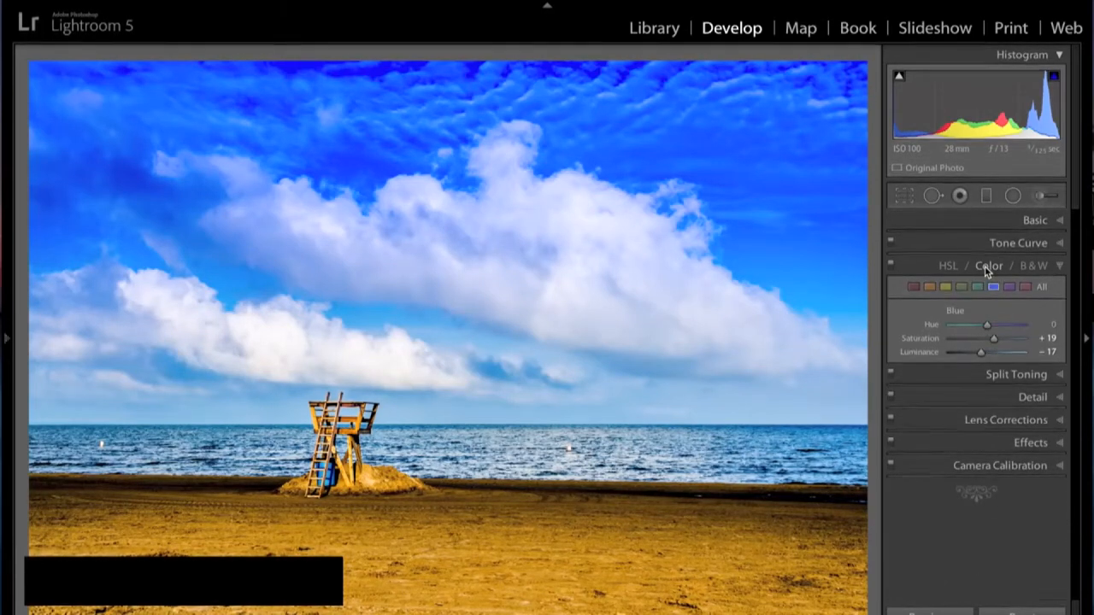
pyautogui.click(952, 266)
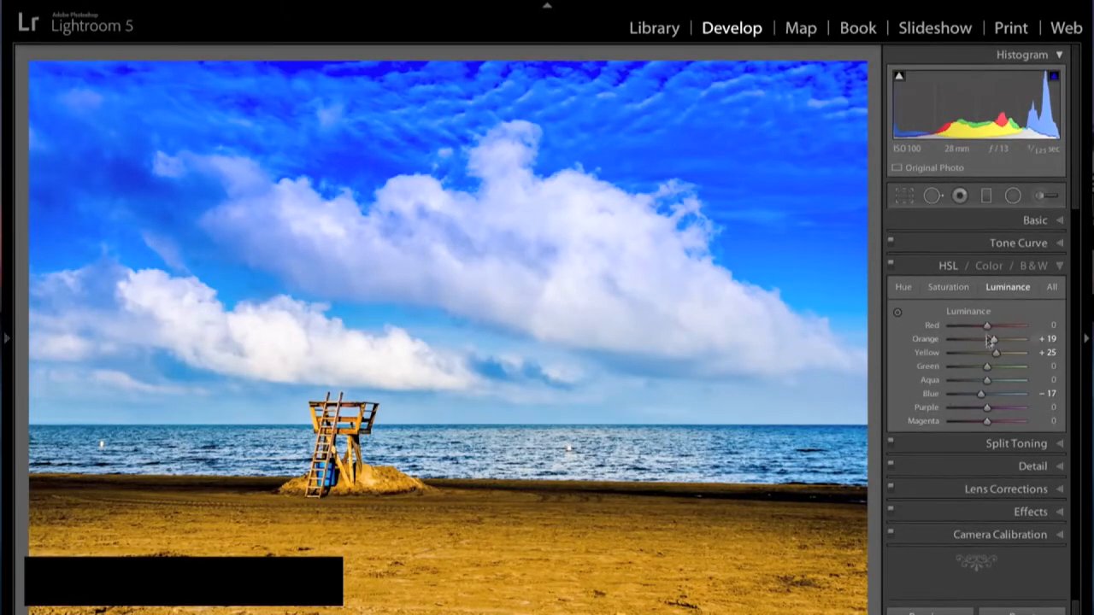
pyautogui.click(989, 266)
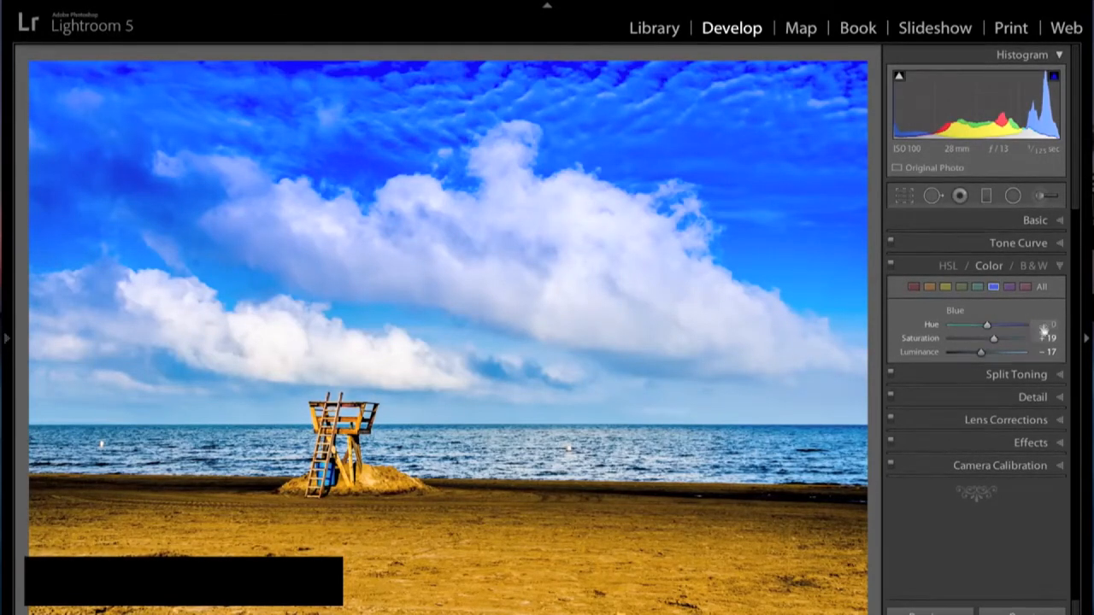
pyautogui.click(951, 268)
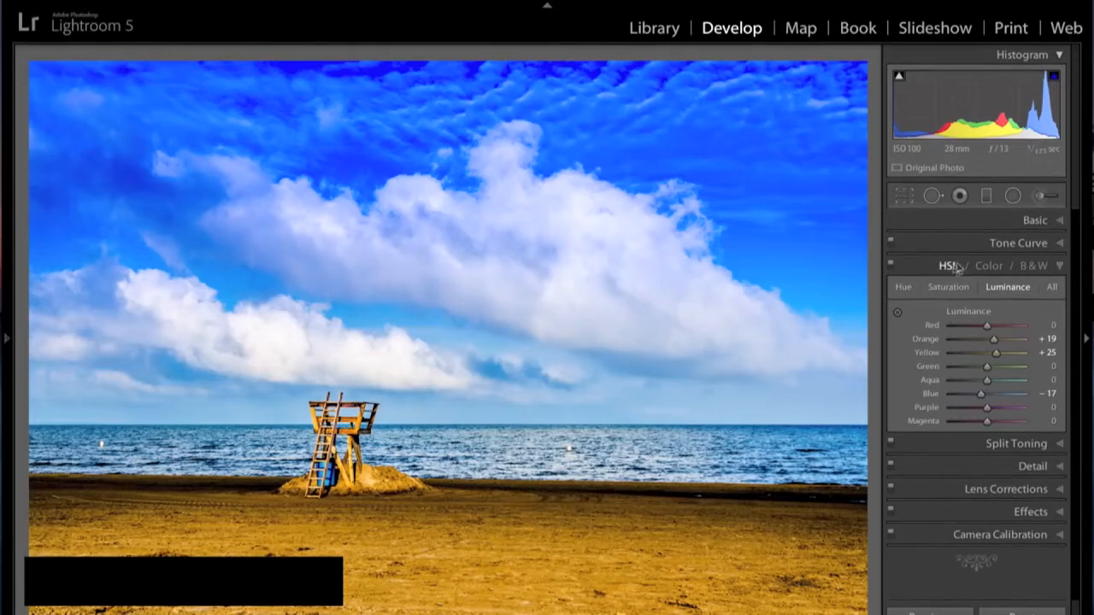
pyautogui.click(990, 268)
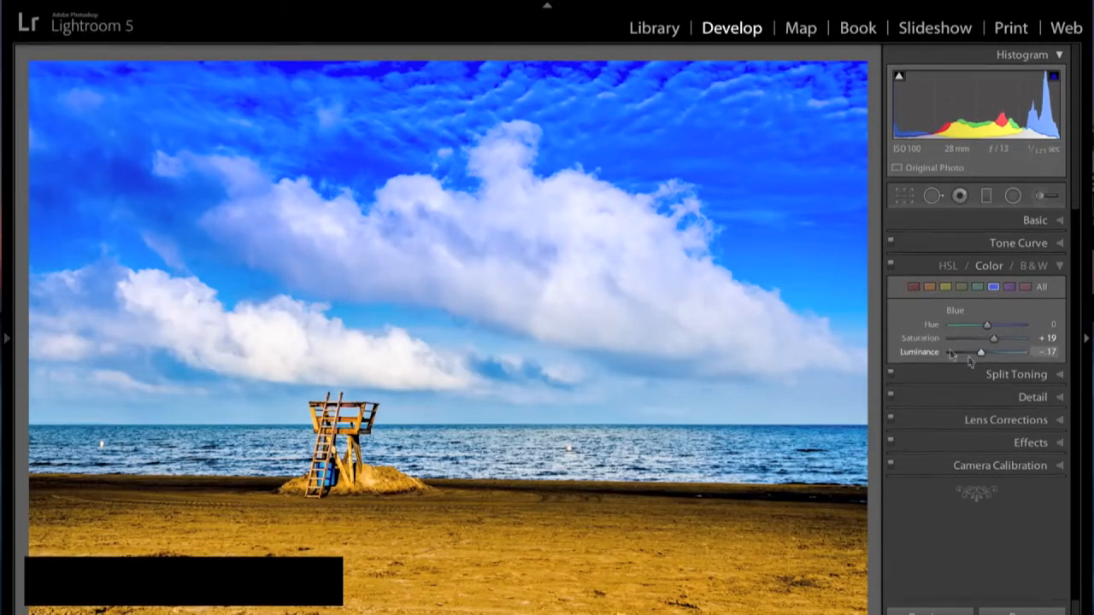
pyautogui.click(947, 266)
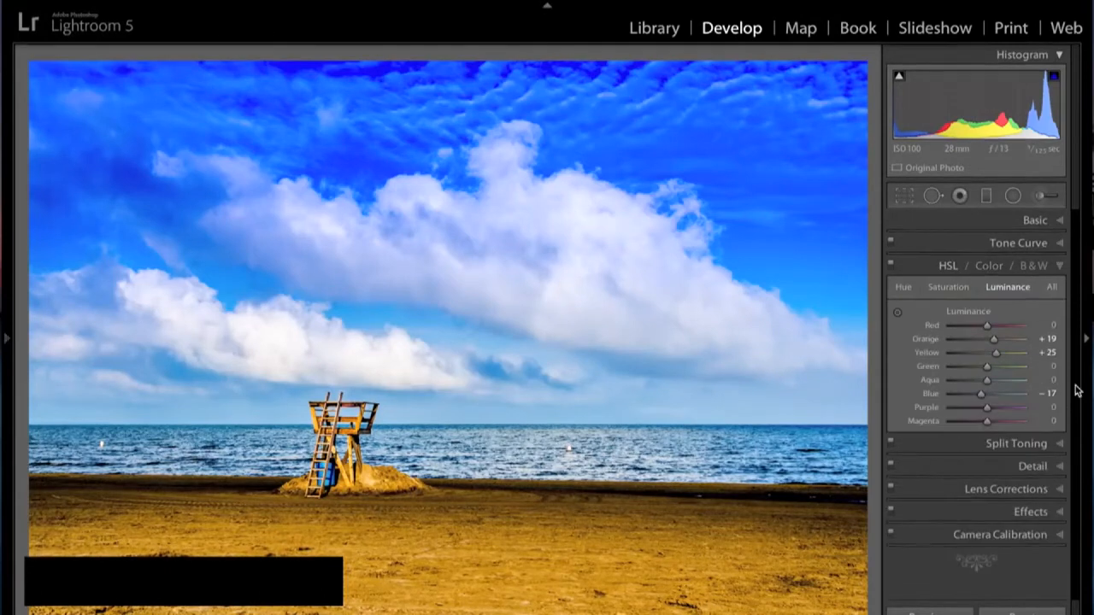
pyautogui.click(963, 285)
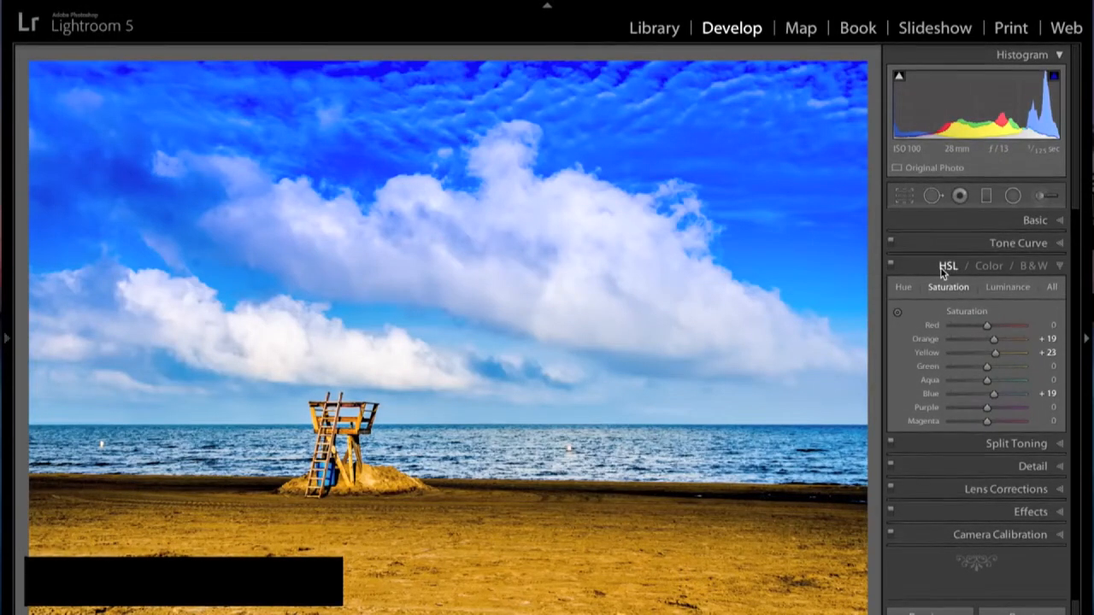
# View the Split Toning adjustments for highlights and shadows, leaving the HSL and Split Toning sections collapsed
pyautogui.click(1059, 267)
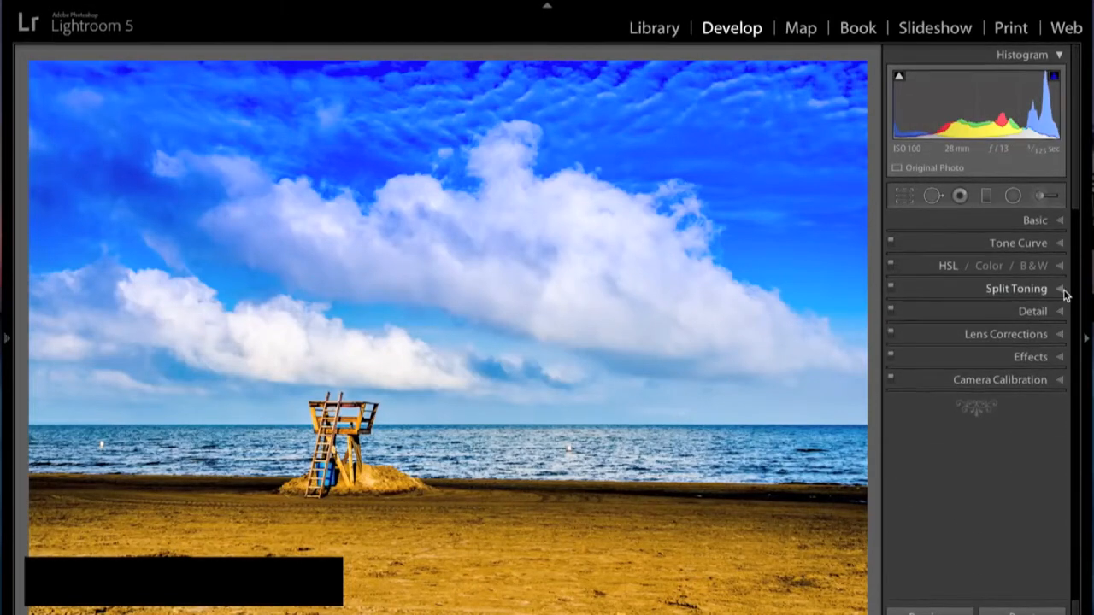
pyautogui.click(1061, 289)
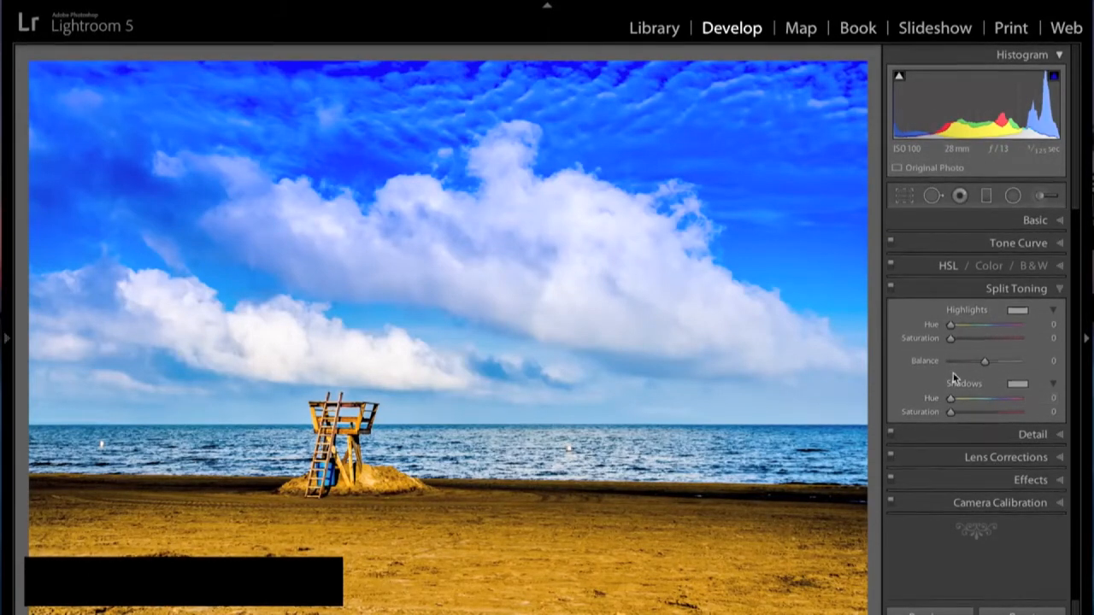
pyautogui.click(1063, 291)
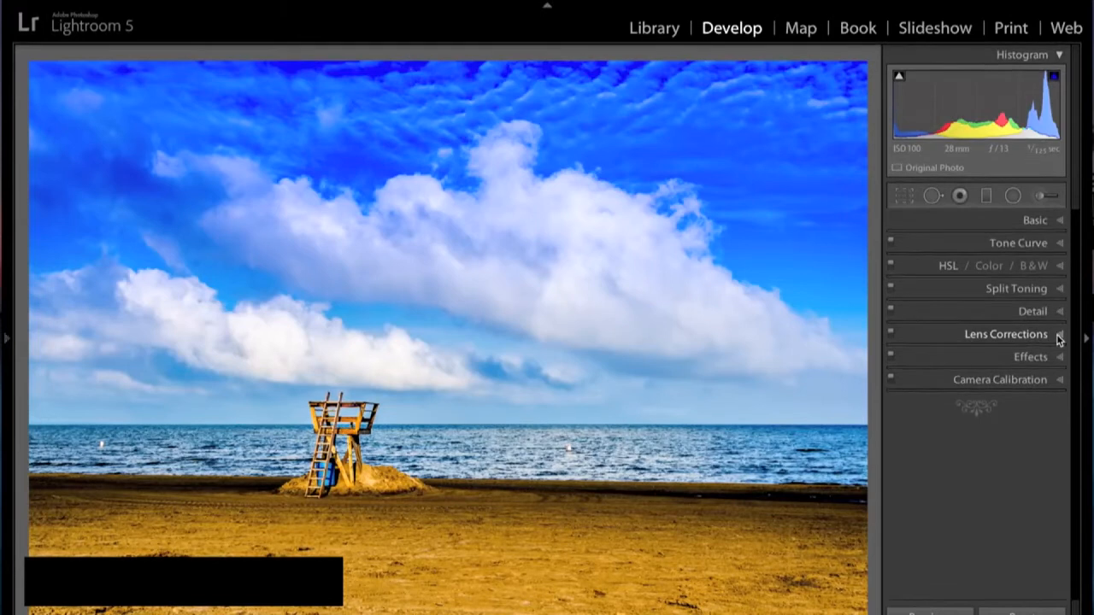
# Show the sharpening and noise reduction settings and examine the clouds at high magnification
pyautogui.click(1060, 312)
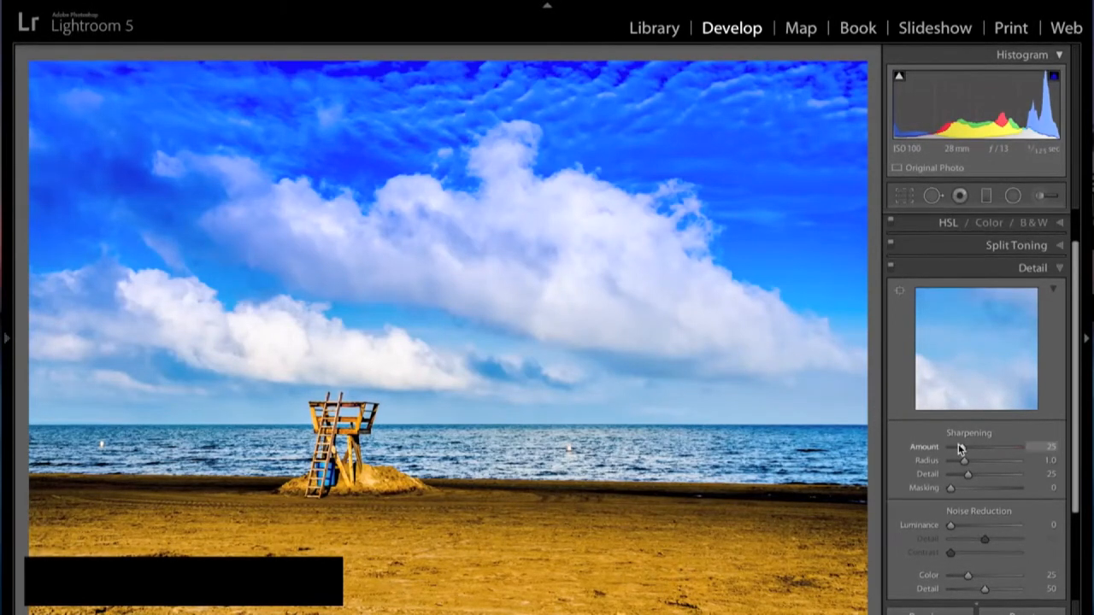
pyautogui.click(720, 293)
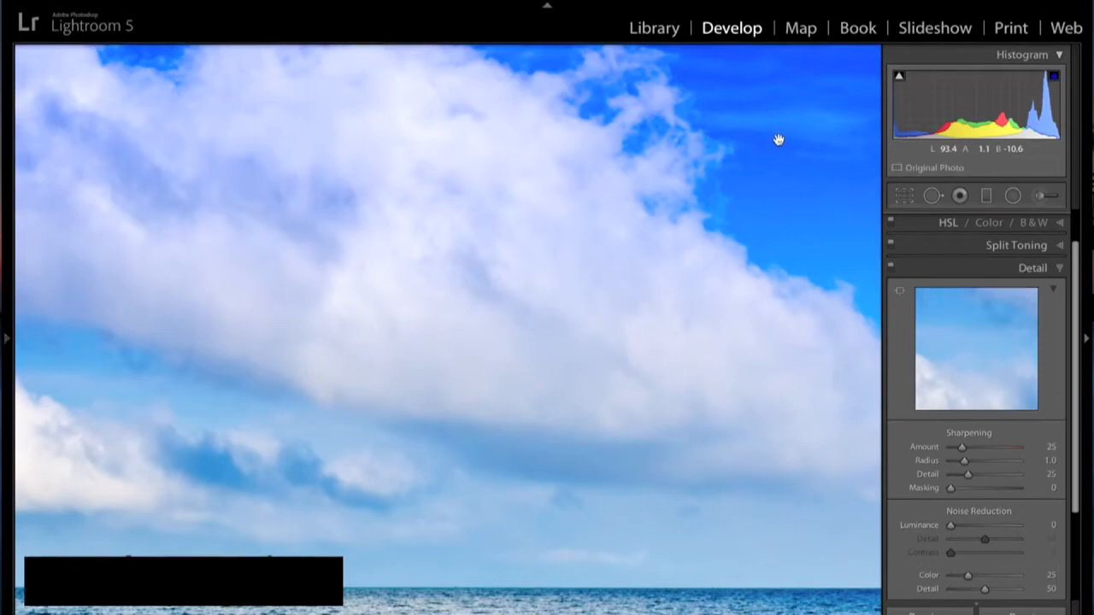
pyautogui.moveTo(756, 270); pyautogui.dragTo(723, 298)
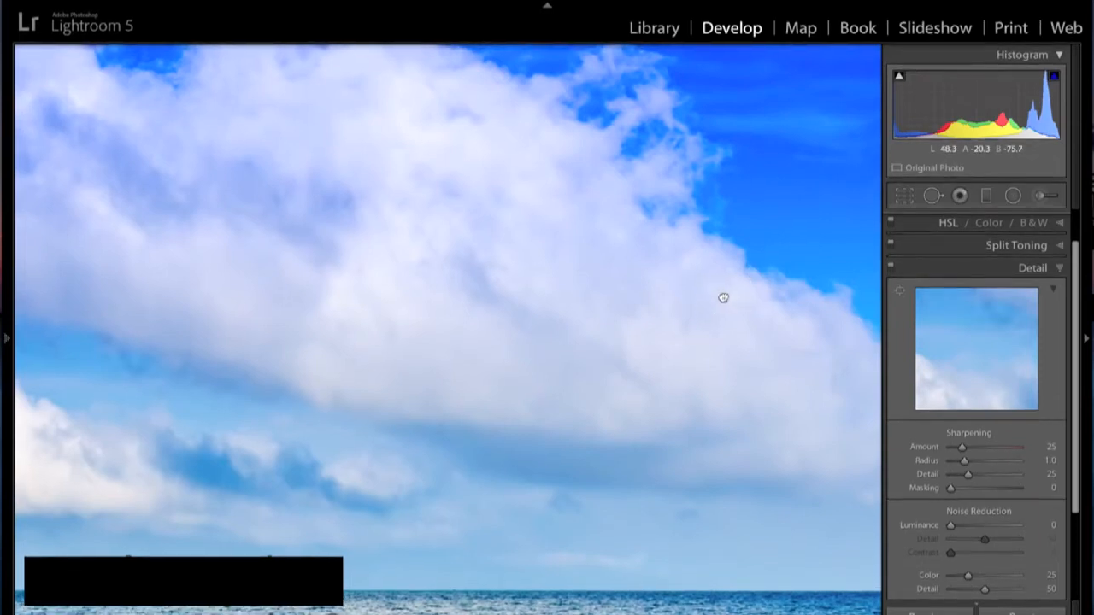
pyautogui.moveTo(9, 345)
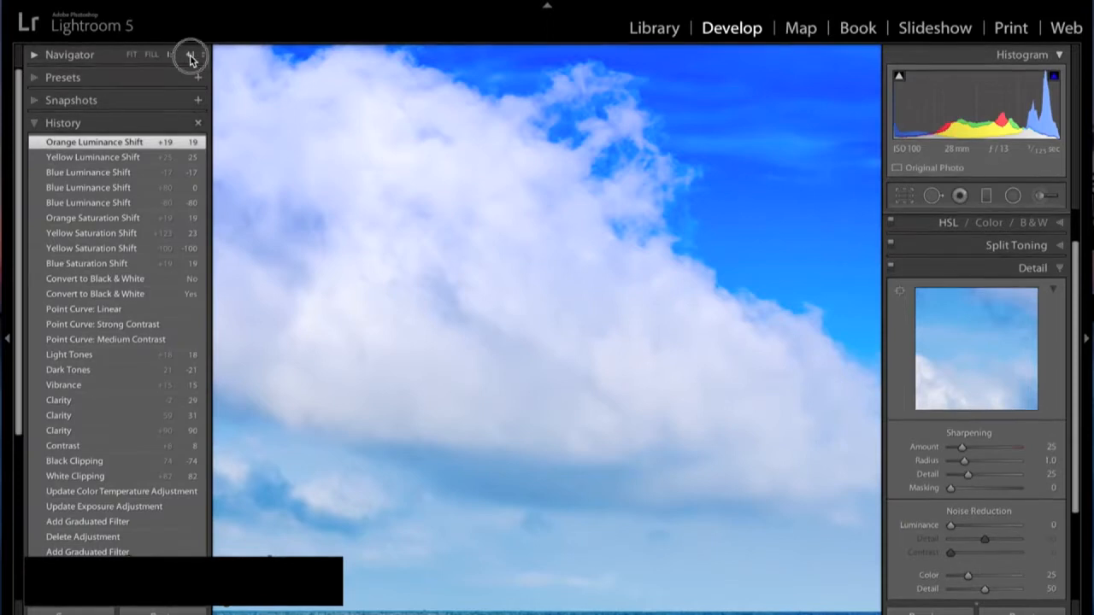
pyautogui.click(190, 57)
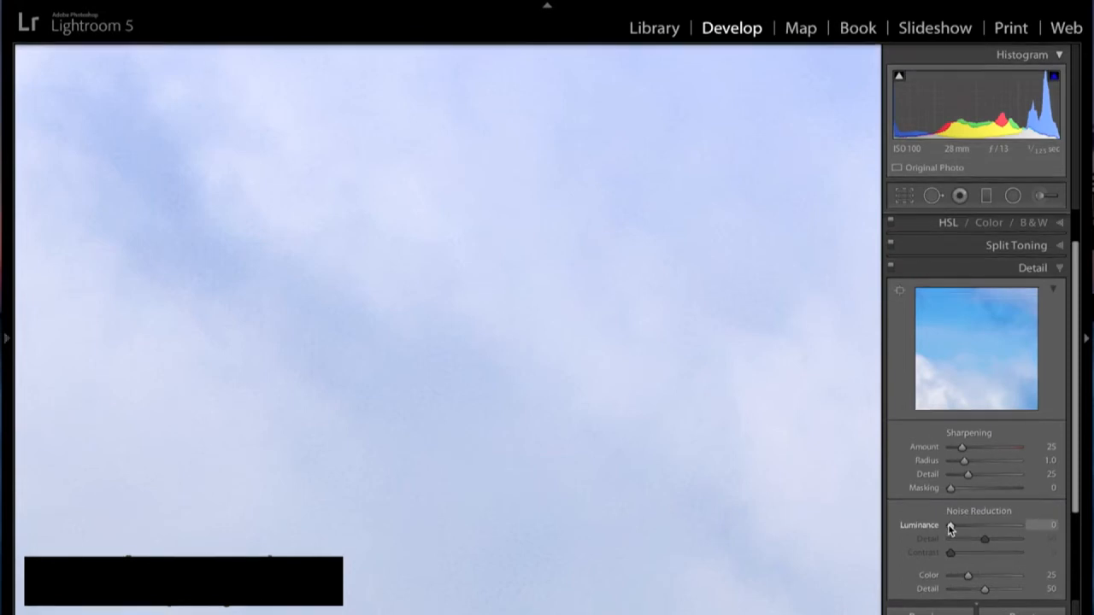
# Try Luminance noise reduction at 100 and 12 on the clouds and reset it to 0
pyautogui.moveTo(951, 526); pyautogui.dragTo(1051, 530)
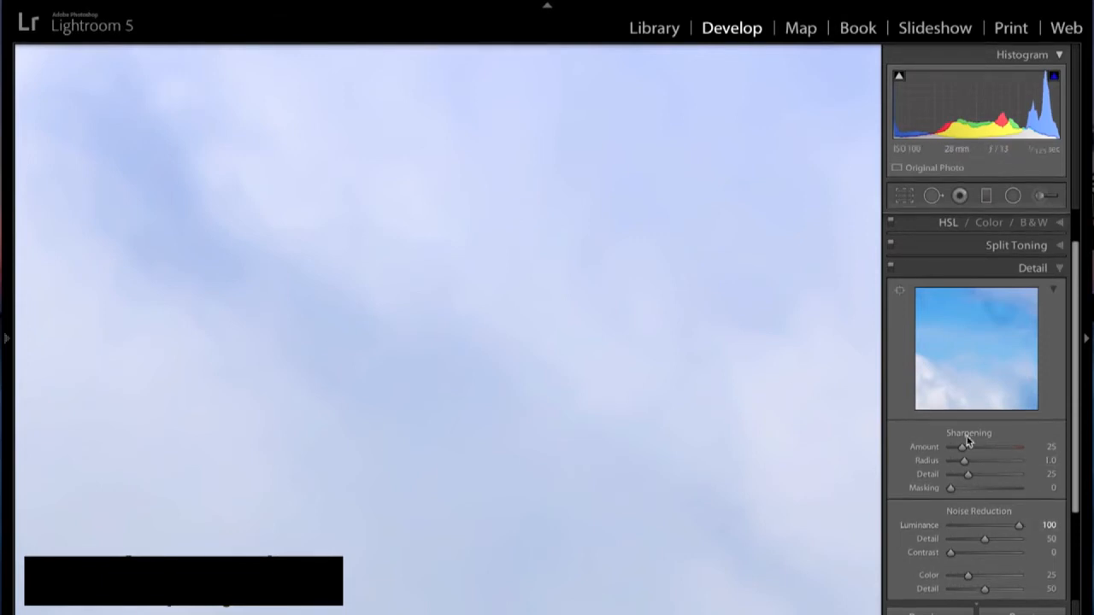
pyautogui.moveTo(1018, 524); pyautogui.dragTo(959, 524)
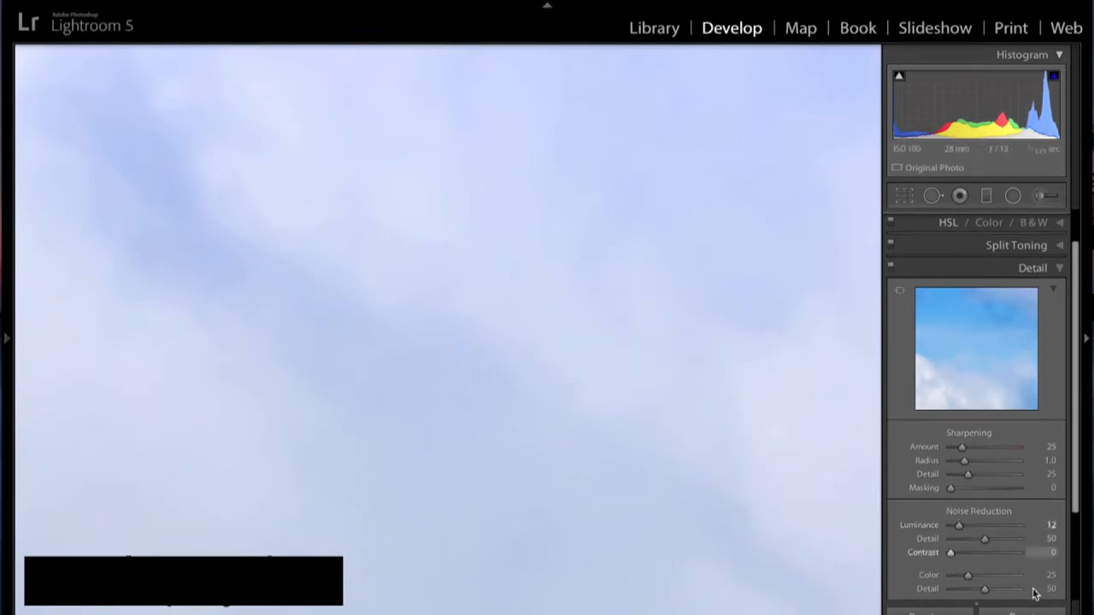
pyautogui.doubleClick(959, 528)
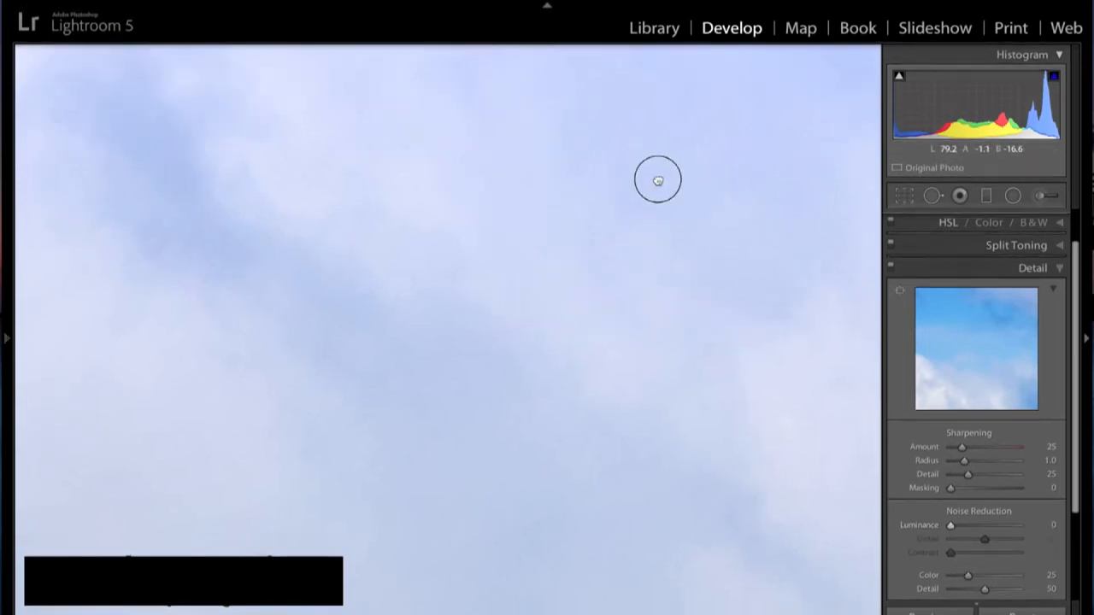
# Set the Sharpening Amount to 70, judging the effect on the wooden lifeguard chair and sea horizon at high magnification
pyautogui.moveTo(280, 405); pyautogui.dragTo(242, 430)
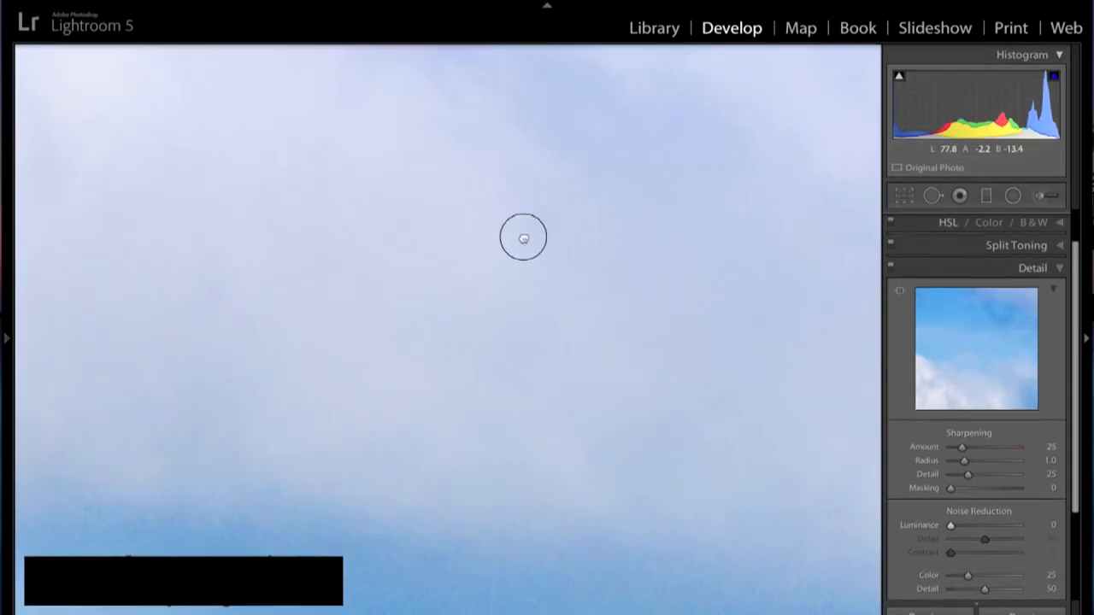
pyautogui.moveTo(525, 237); pyautogui.dragTo(556, 223)
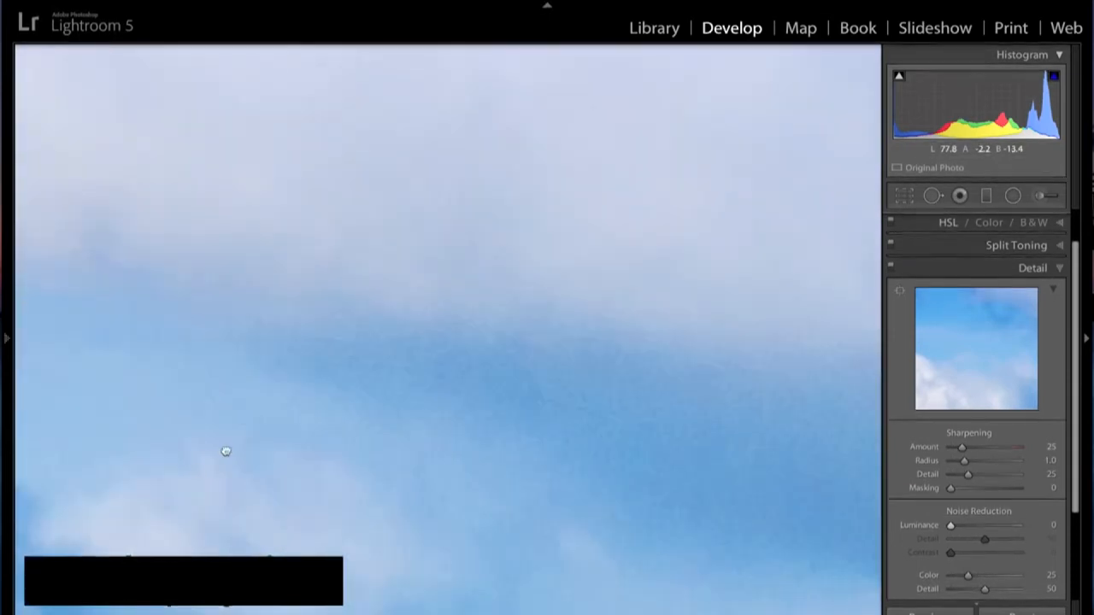
pyautogui.moveTo(193, 476); pyautogui.dragTo(581, 329)
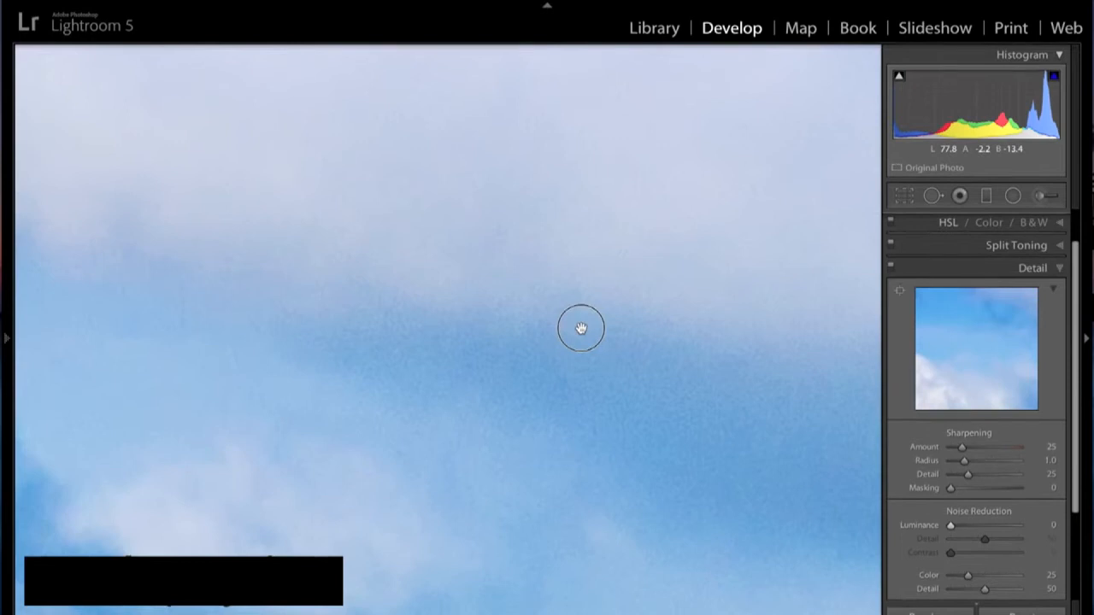
pyautogui.moveTo(188, 522); pyautogui.dragTo(377, 246)
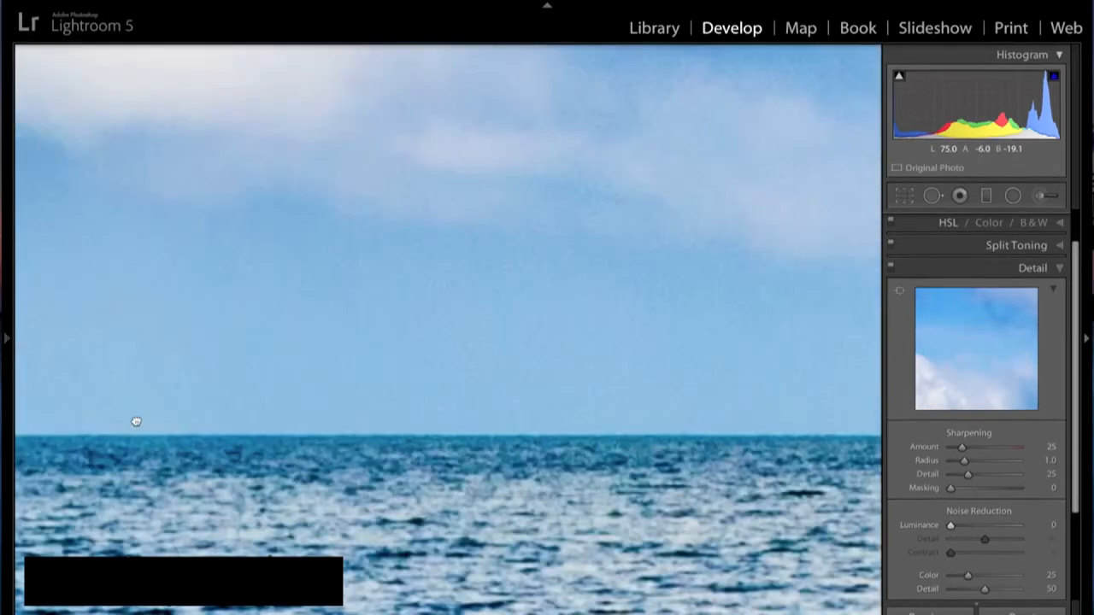
pyautogui.moveTo(134, 420); pyautogui.dragTo(734, 359)
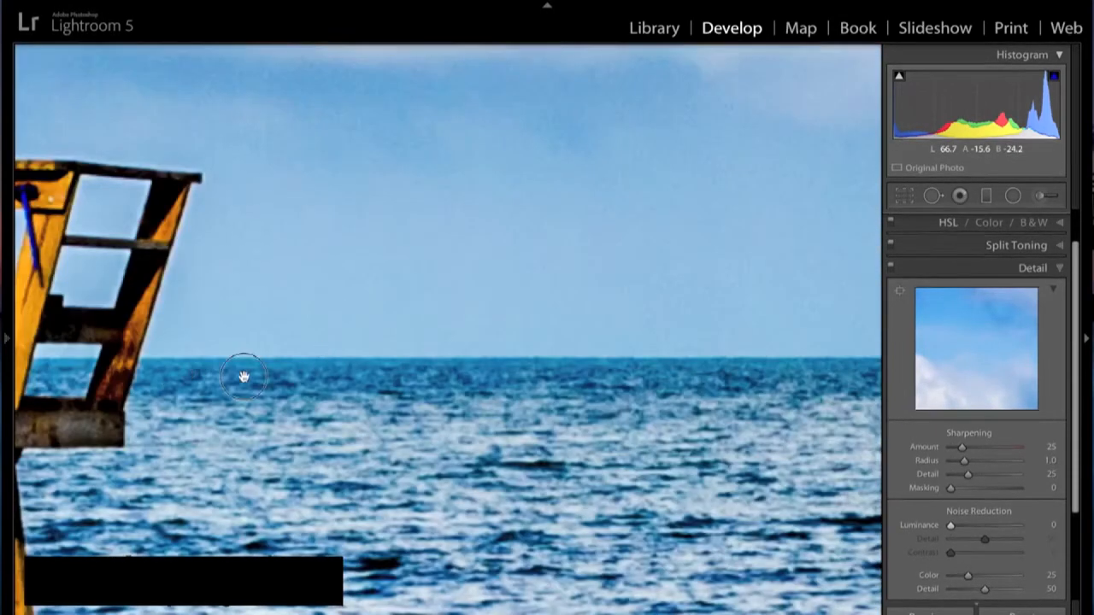
pyautogui.moveTo(282, 377); pyautogui.dragTo(299, 379)
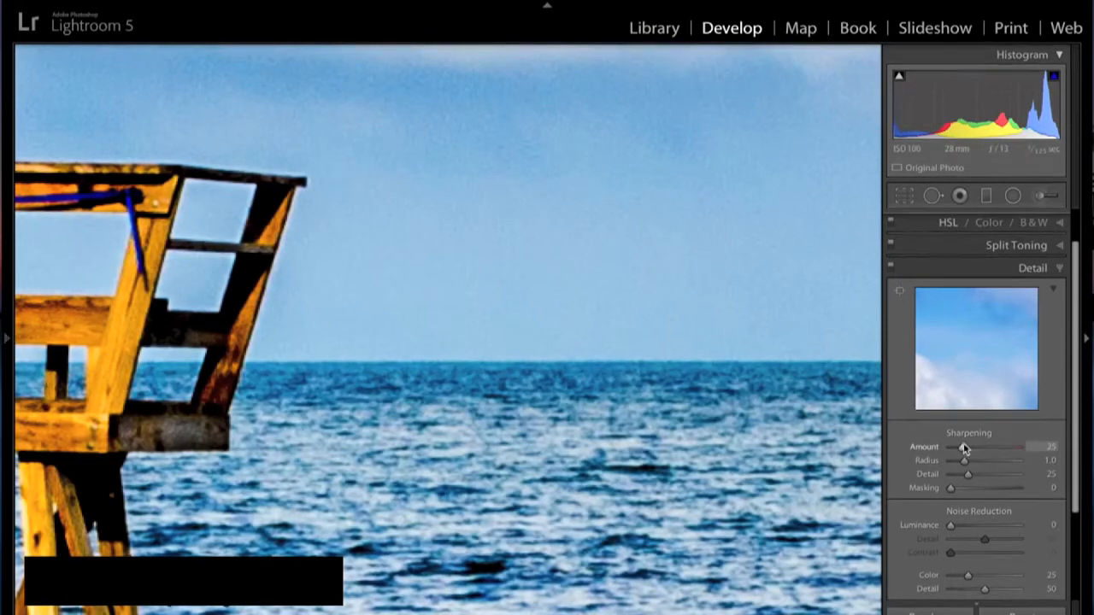
pyautogui.moveTo(964, 450); pyautogui.dragTo(989, 453)
pyautogui.moveTo(985, 455); pyautogui.dragTo(990, 455)
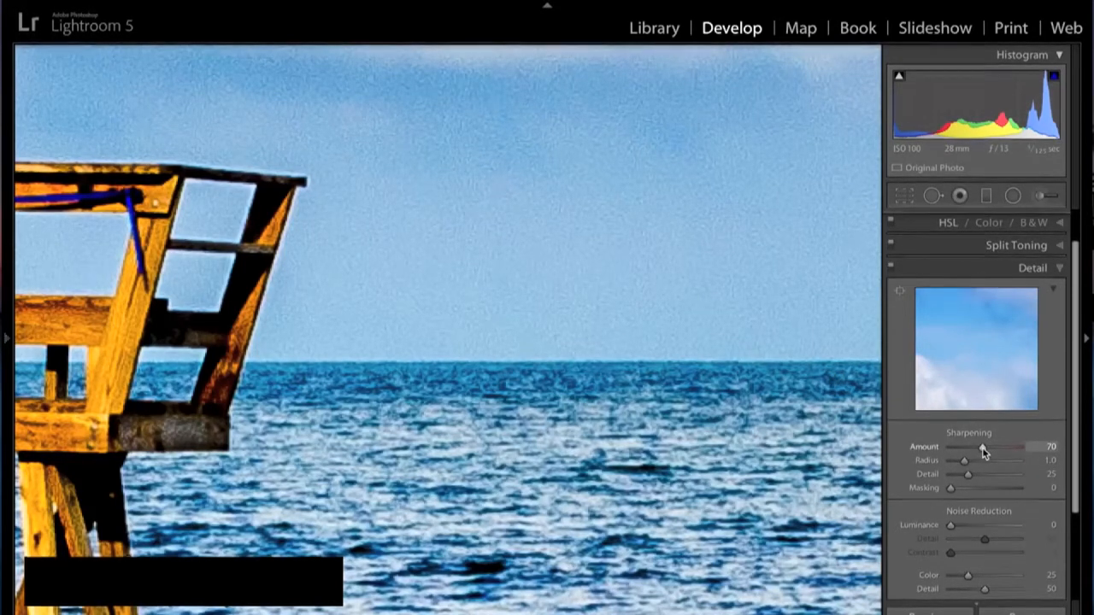
# Set Luminance noise reduction to 40, judging the effect on the sky above the lifeguard chair
pyautogui.moveTo(735, 303); pyautogui.dragTo(732, 428)
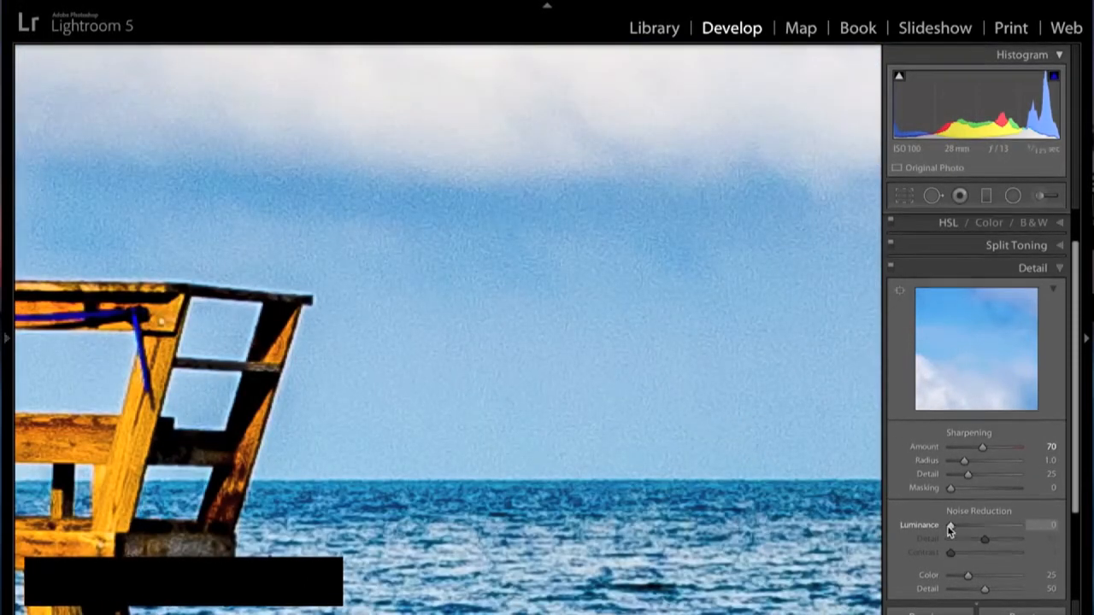
pyautogui.click(951, 527)
pyautogui.moveTo(952, 526); pyautogui.dragTo(978, 528)
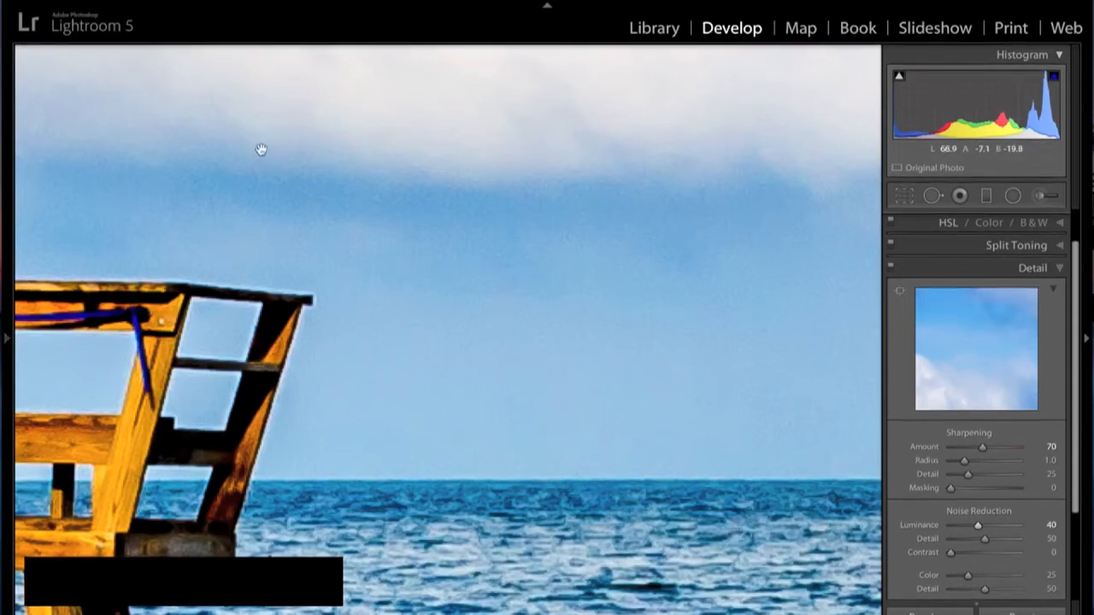
# Examine the beach photo at reduced magnification with the Detail settings and edit history hidden, and return to the full image
pyautogui.moveTo(7, 340)
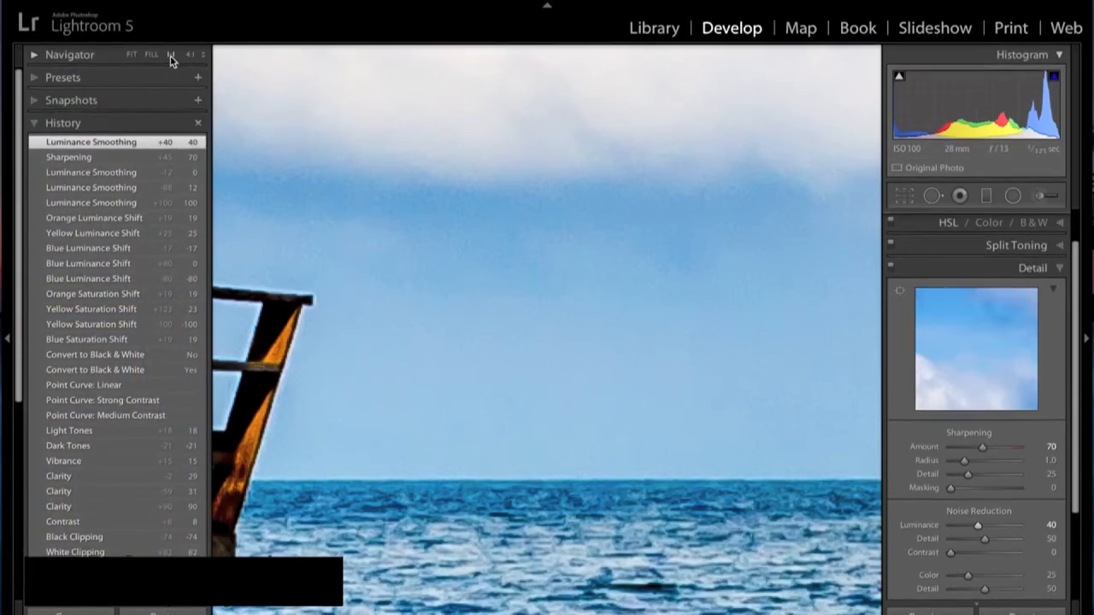
pyautogui.click(357, 221)
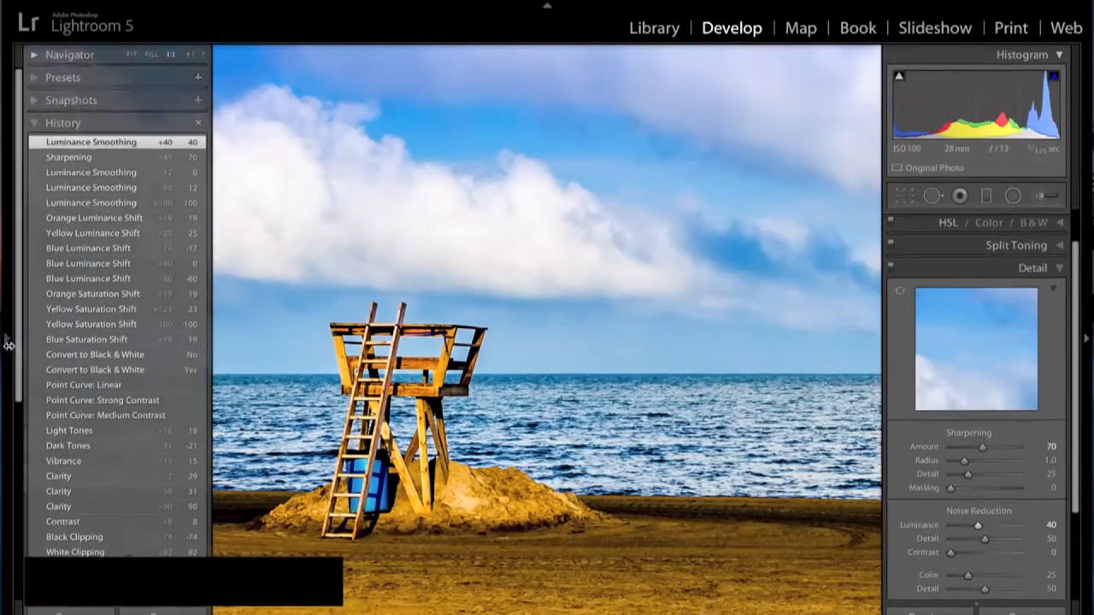
pyautogui.click(1061, 268)
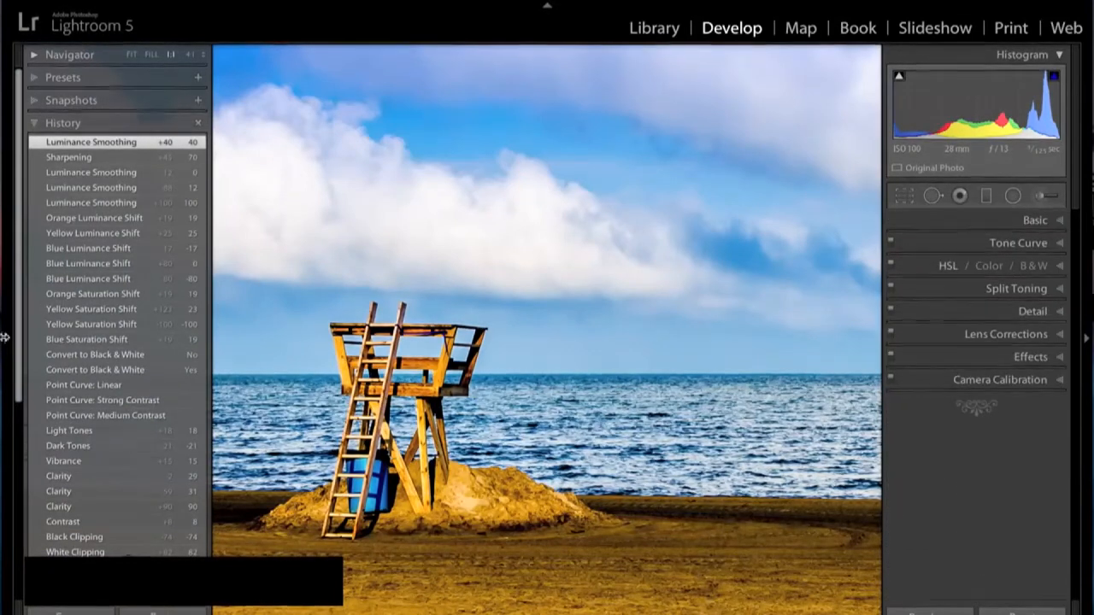
pyautogui.click(6, 342)
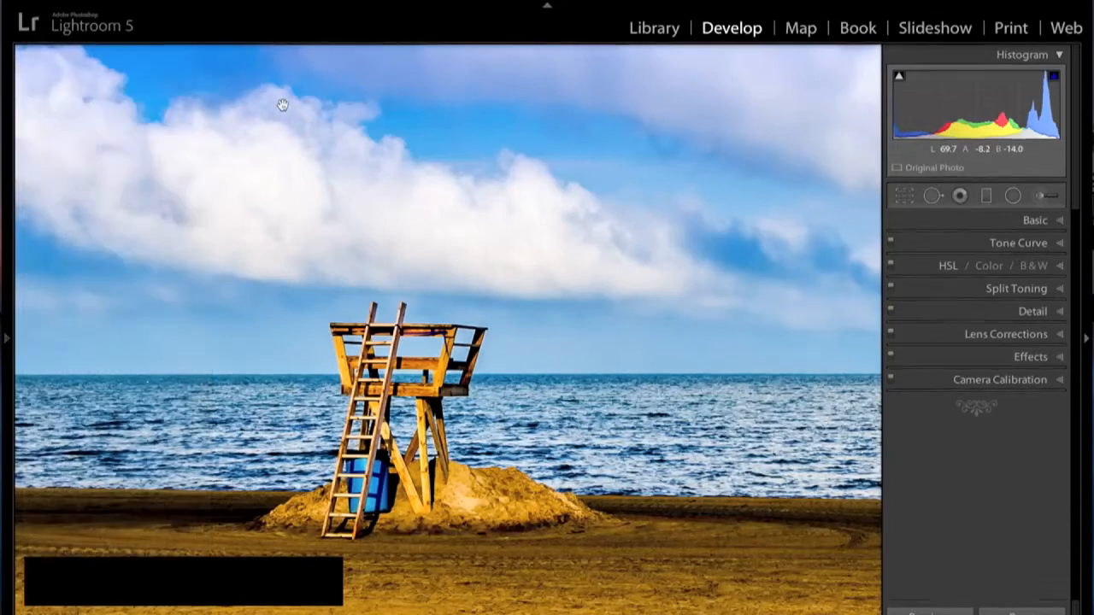
pyautogui.click(710, 387)
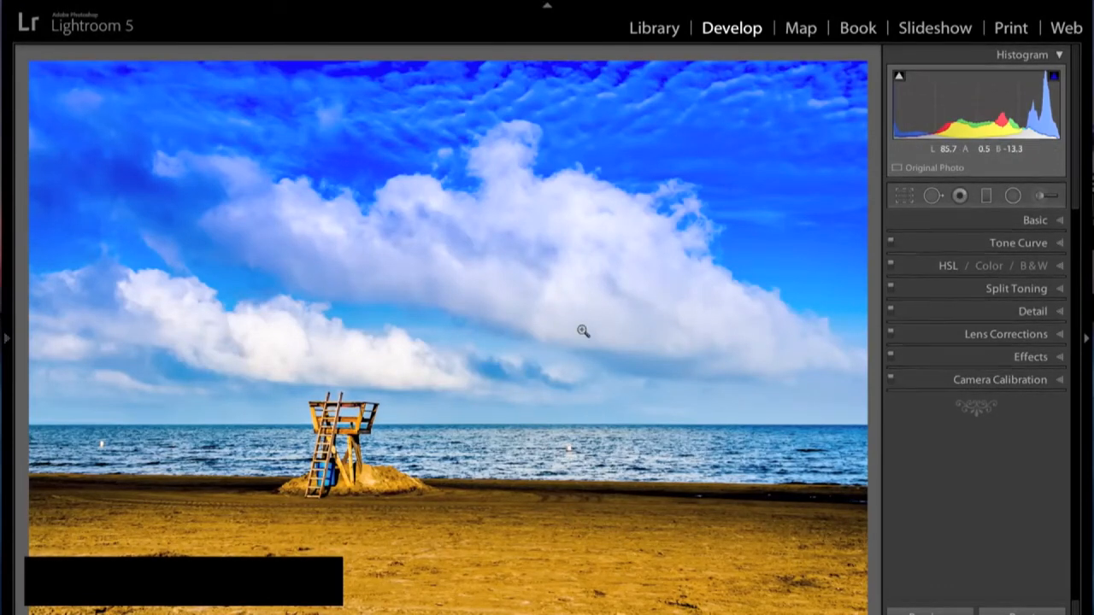
# View the post-crop vignetting and grain effects, and review the Basic, Profile and Color lens corrections
pyautogui.click(1060, 356)
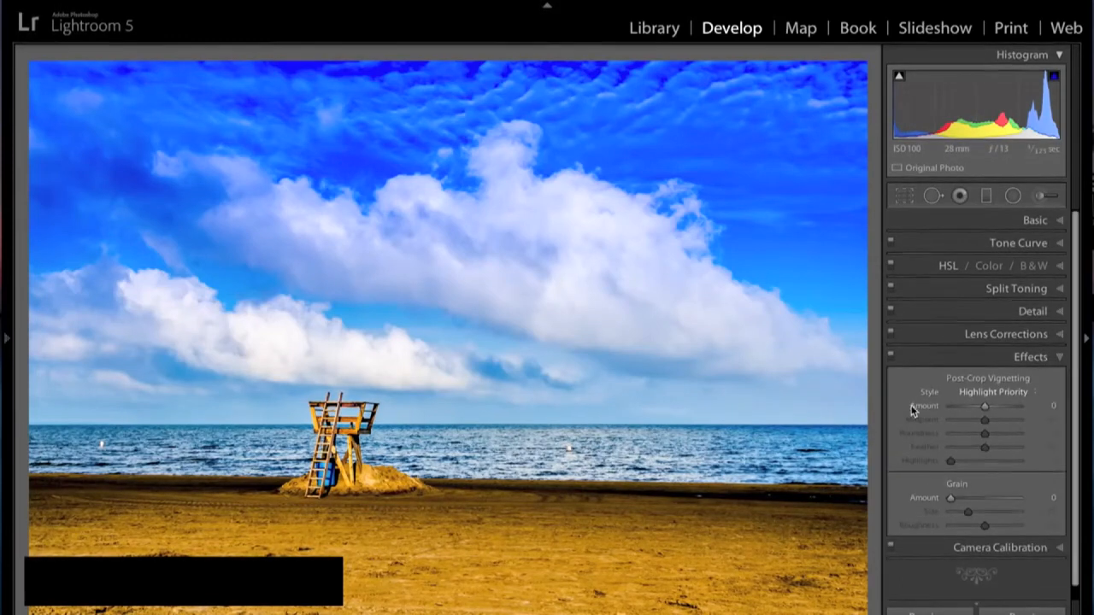
pyautogui.click(1061, 336)
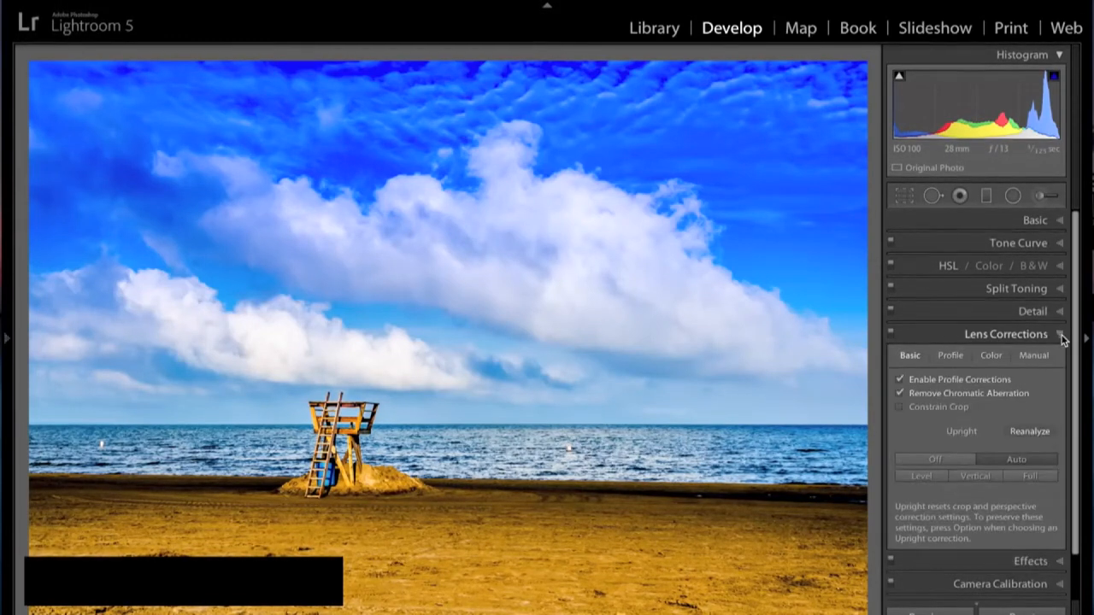
pyautogui.click(953, 357)
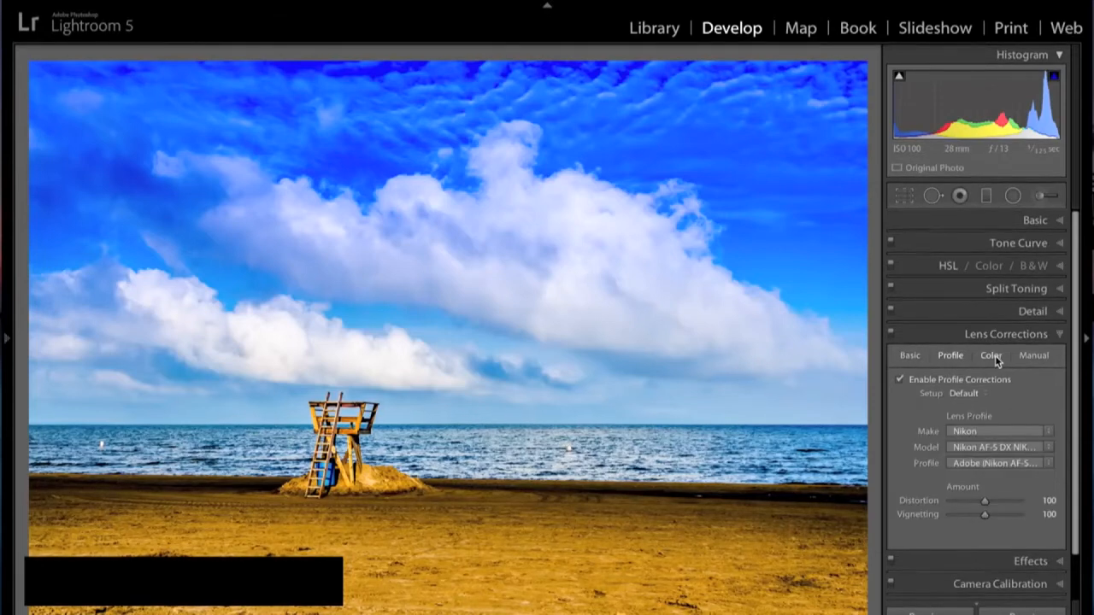
pyautogui.click(992, 356)
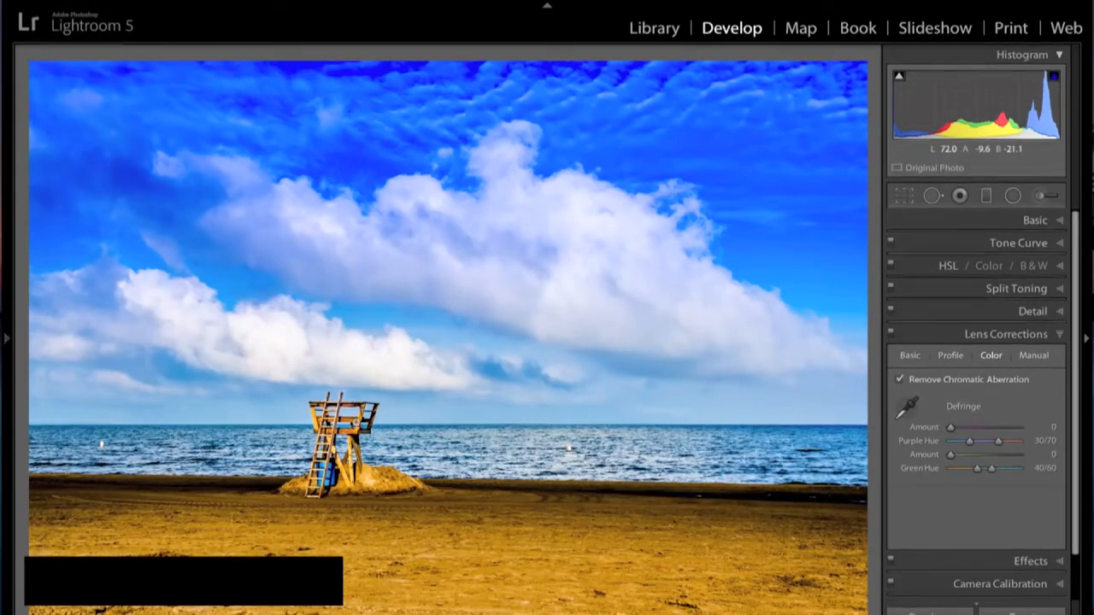
pyautogui.click(1059, 336)
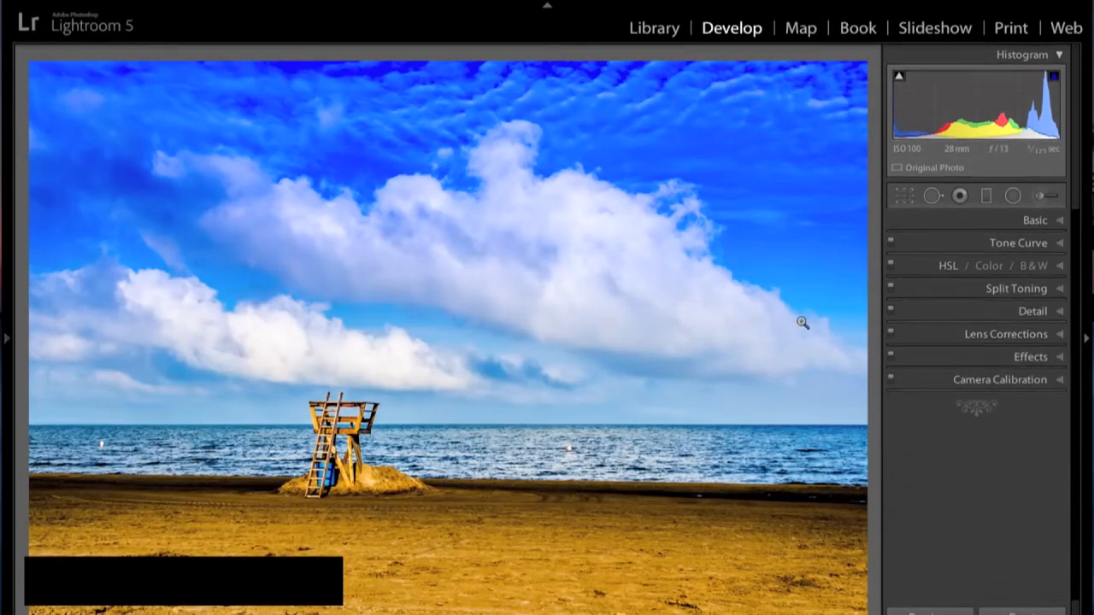
# Try the Camera Landscape, Camera Neutral, Camera Portrait, Camera Standard and Camera Vivid calibration profiles on the photo
pyautogui.click(1061, 381)
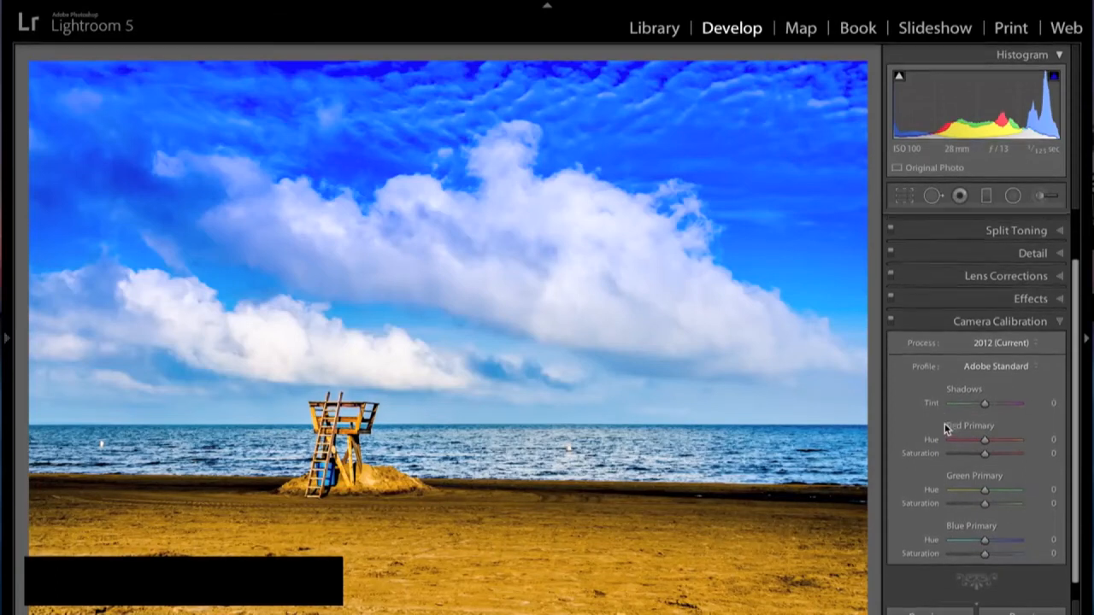
pyautogui.click(1027, 359)
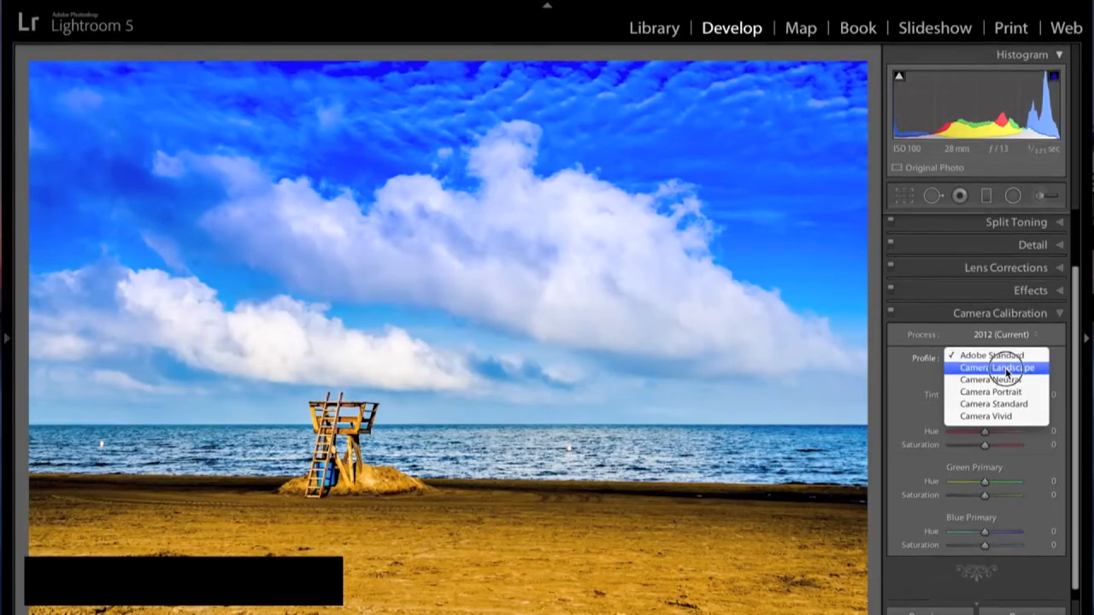
pyautogui.click(1006, 367)
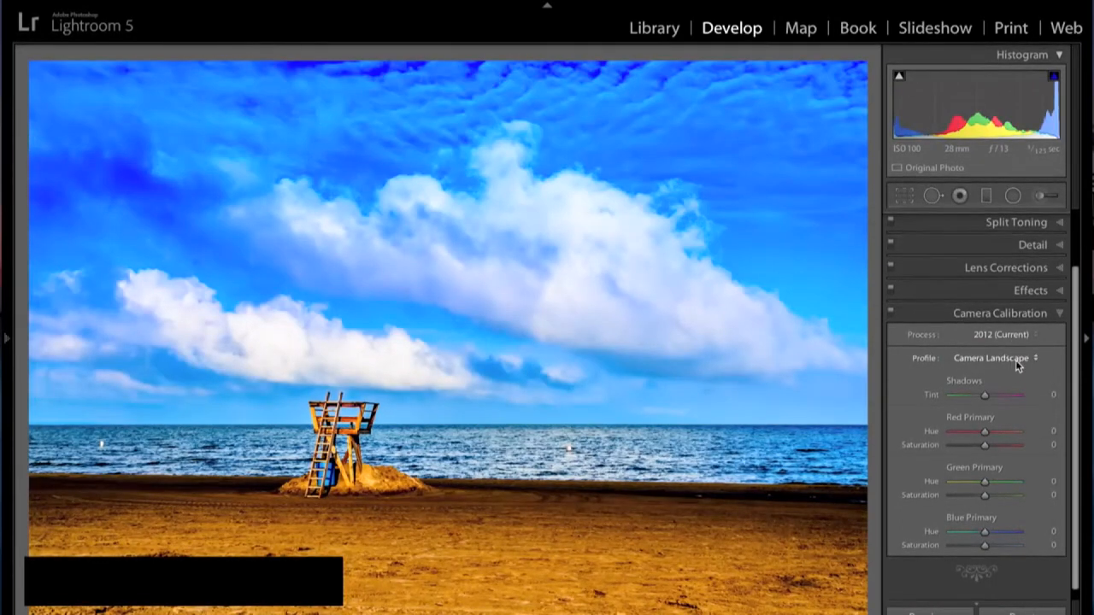
pyautogui.click(1007, 360)
pyautogui.click(1009, 373)
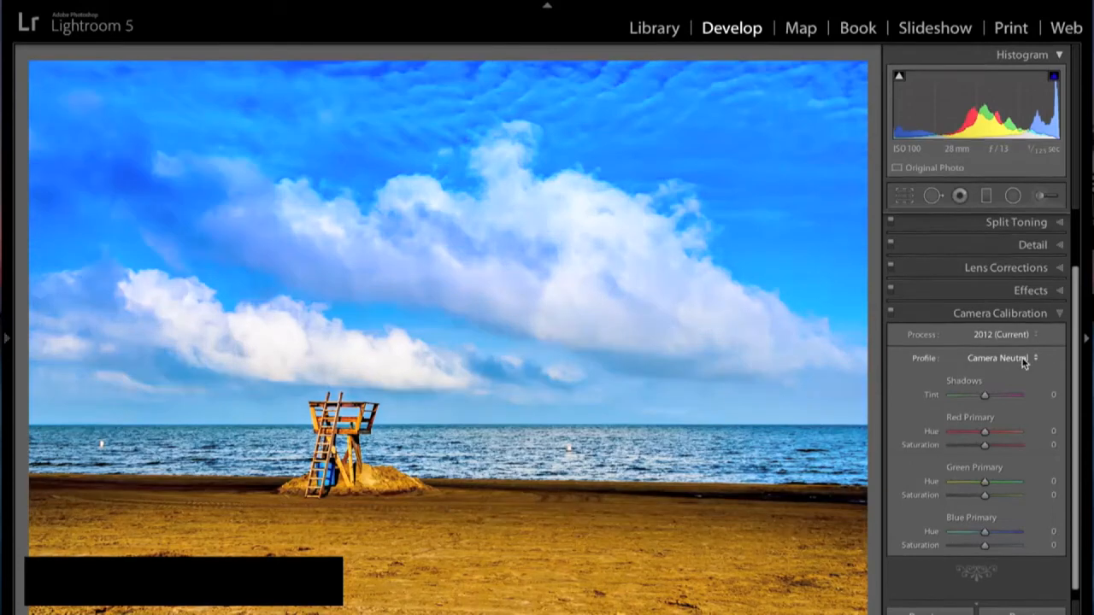
pyautogui.click(1024, 362)
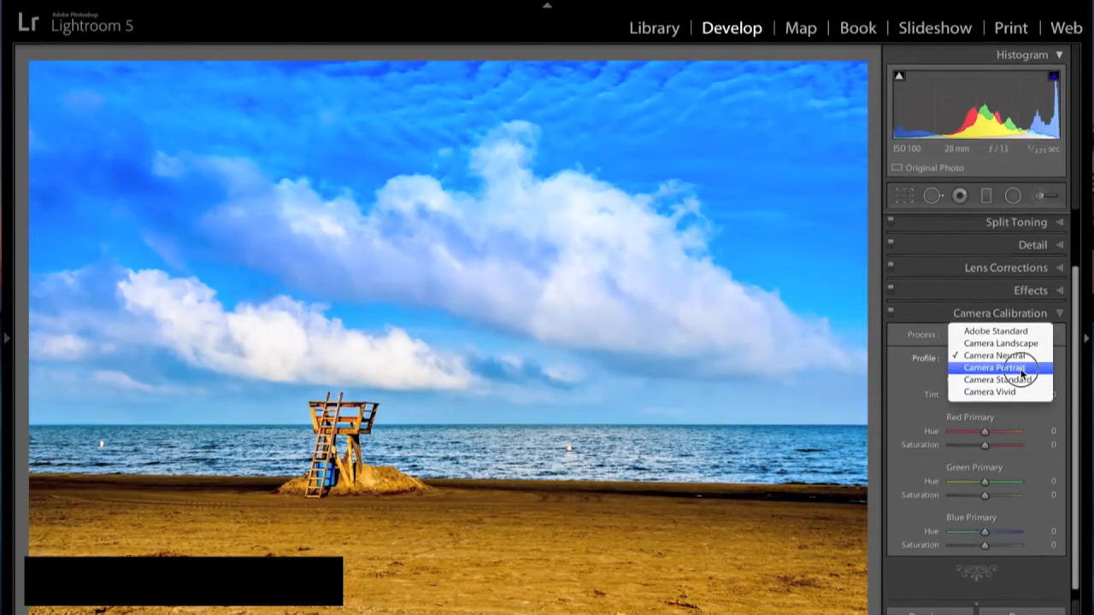
pyautogui.click(1021, 370)
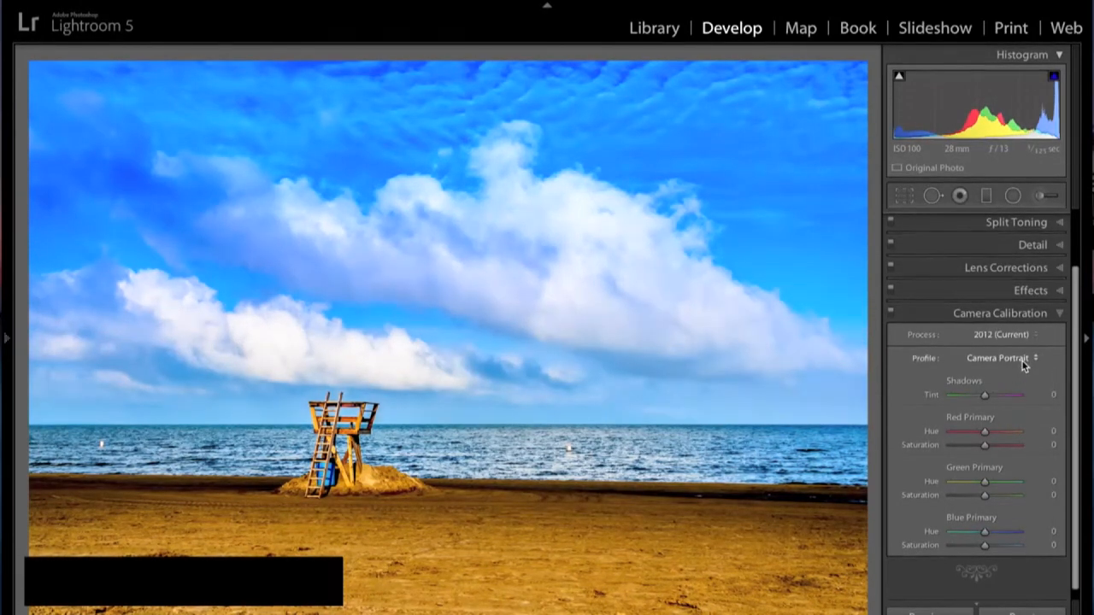
pyautogui.click(1023, 365)
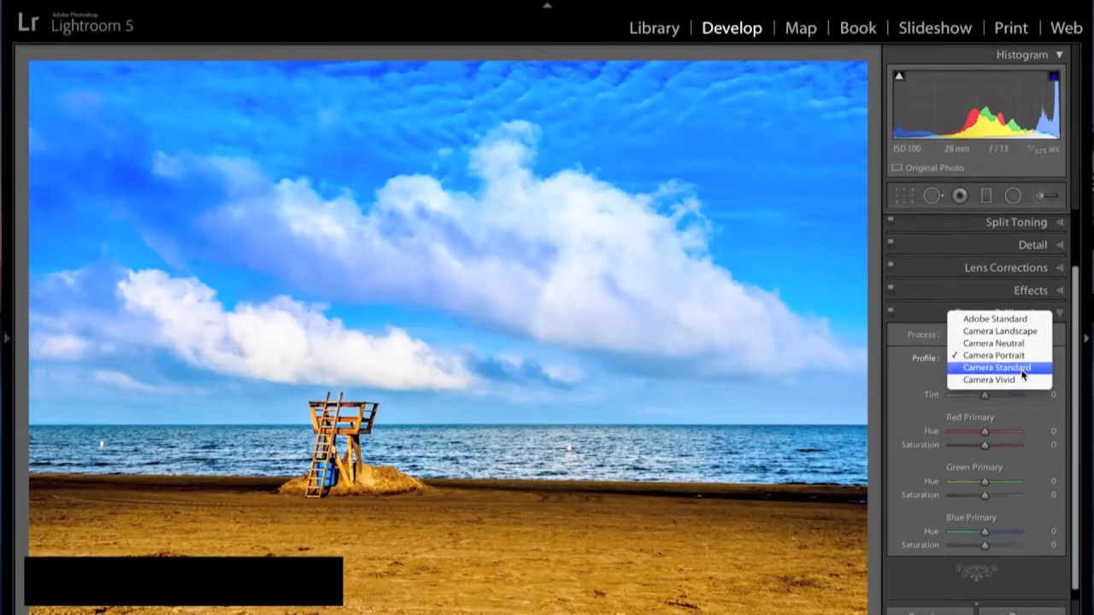
pyautogui.click(1022, 369)
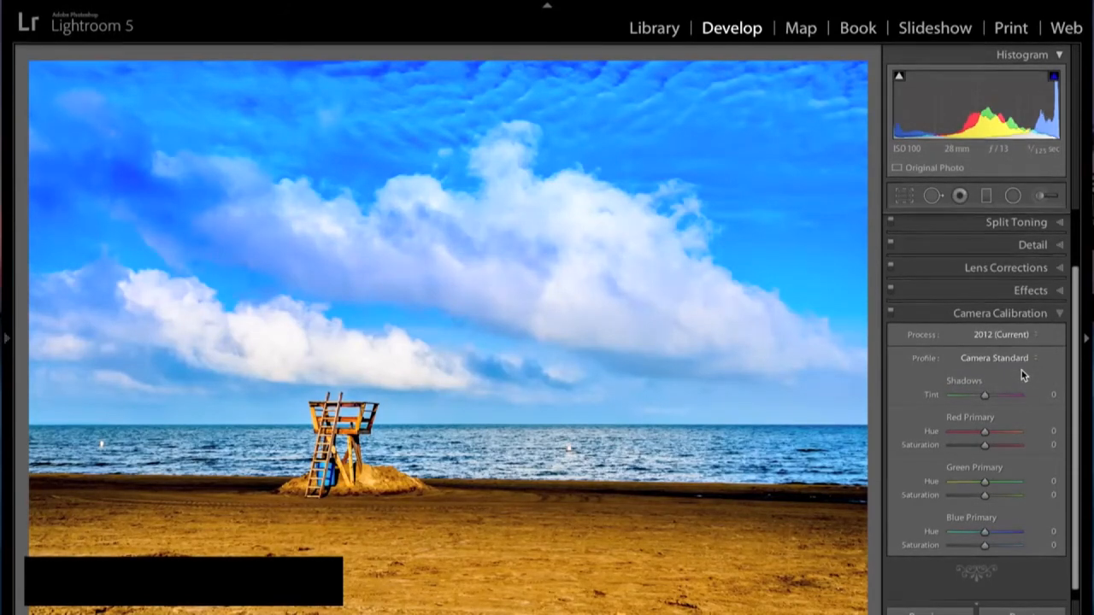
pyautogui.click(1025, 361)
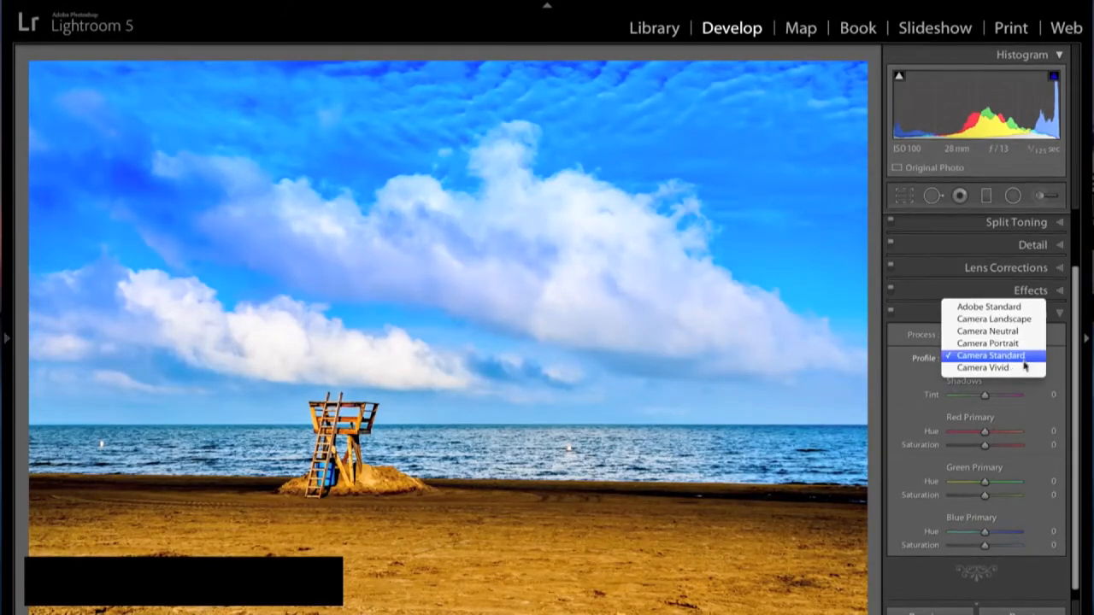
pyautogui.click(1024, 368)
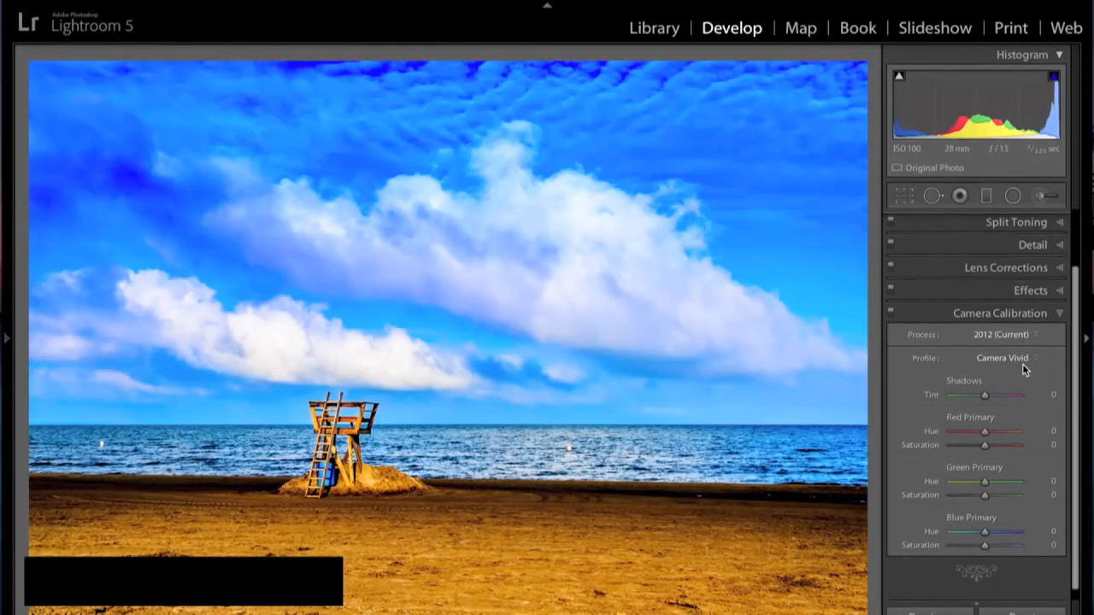
# Compare the Camera Landscape and Camera Vivid profiles, apply Camera Landscape and collapse the Camera Calibration section
pyautogui.click(1017, 357)
pyautogui.click(1014, 309)
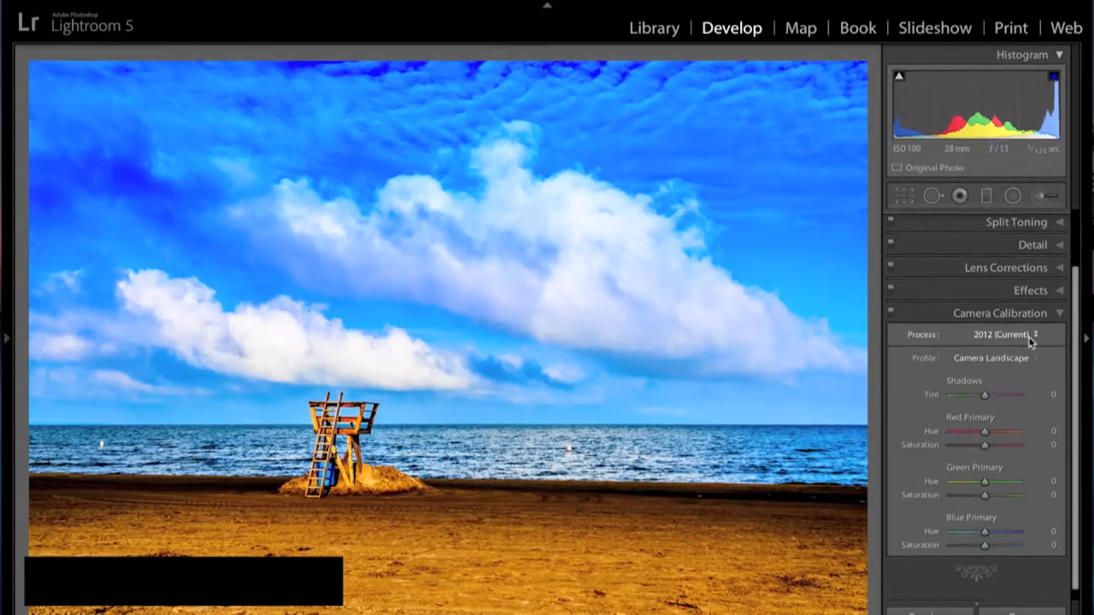
pyautogui.click(1030, 359)
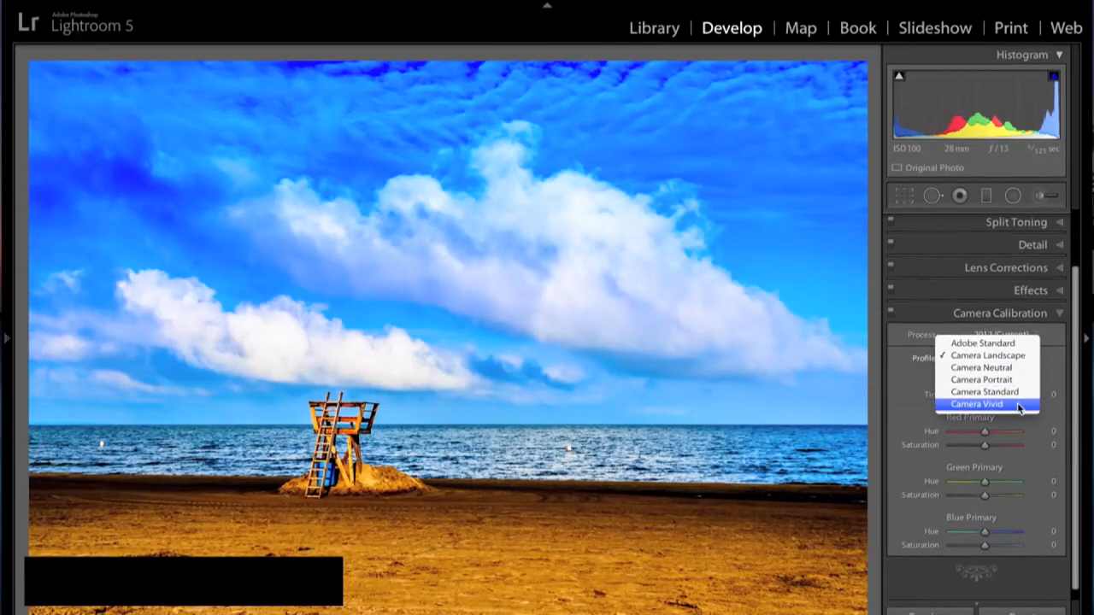
pyautogui.click(1017, 404)
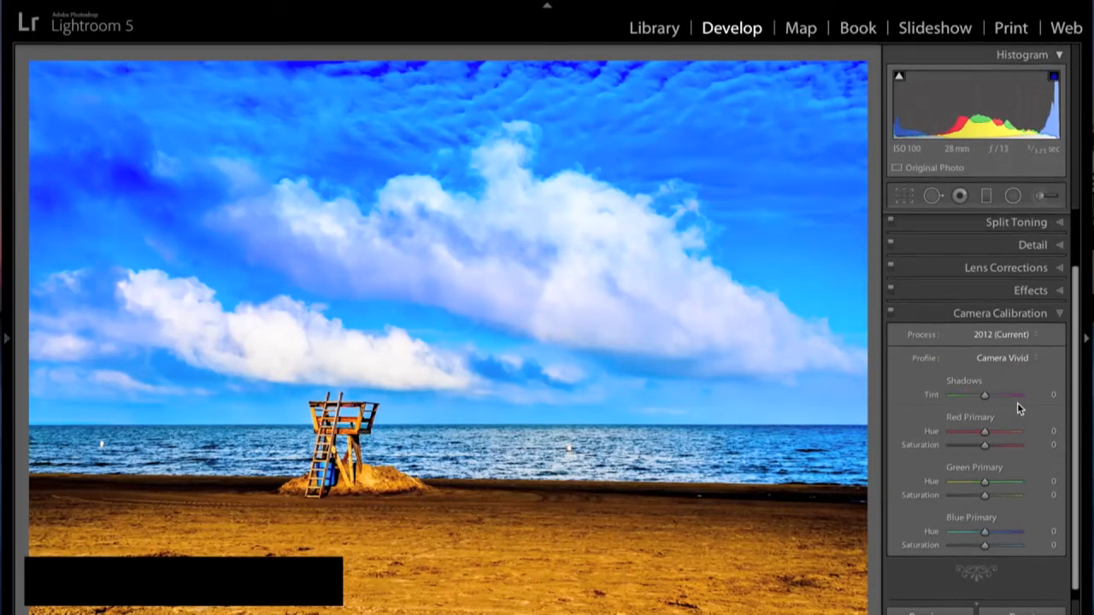
pyautogui.click(1024, 358)
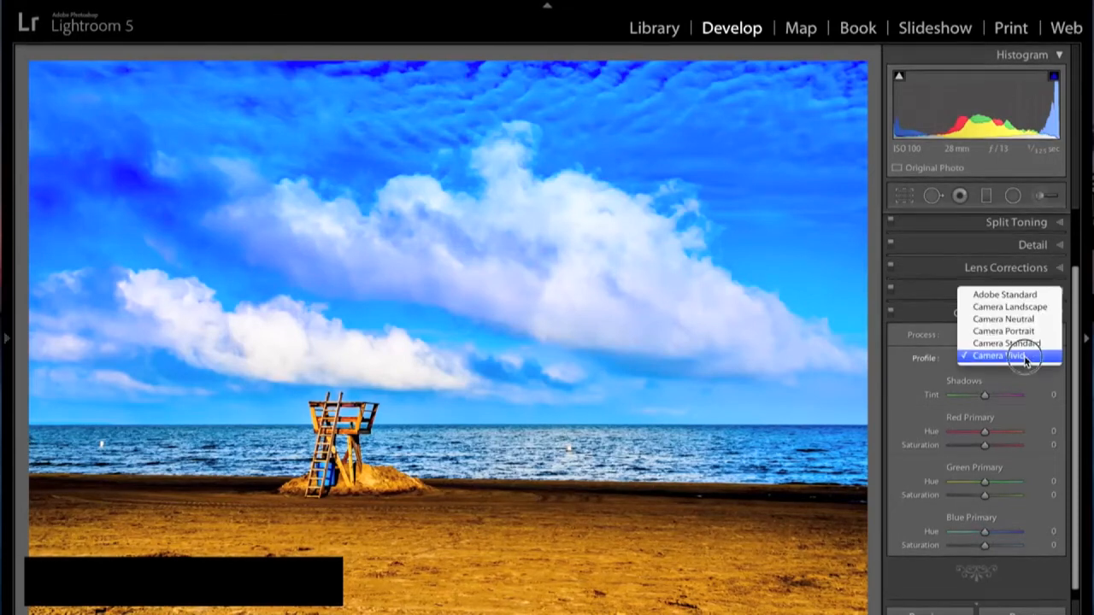
pyautogui.click(1028, 308)
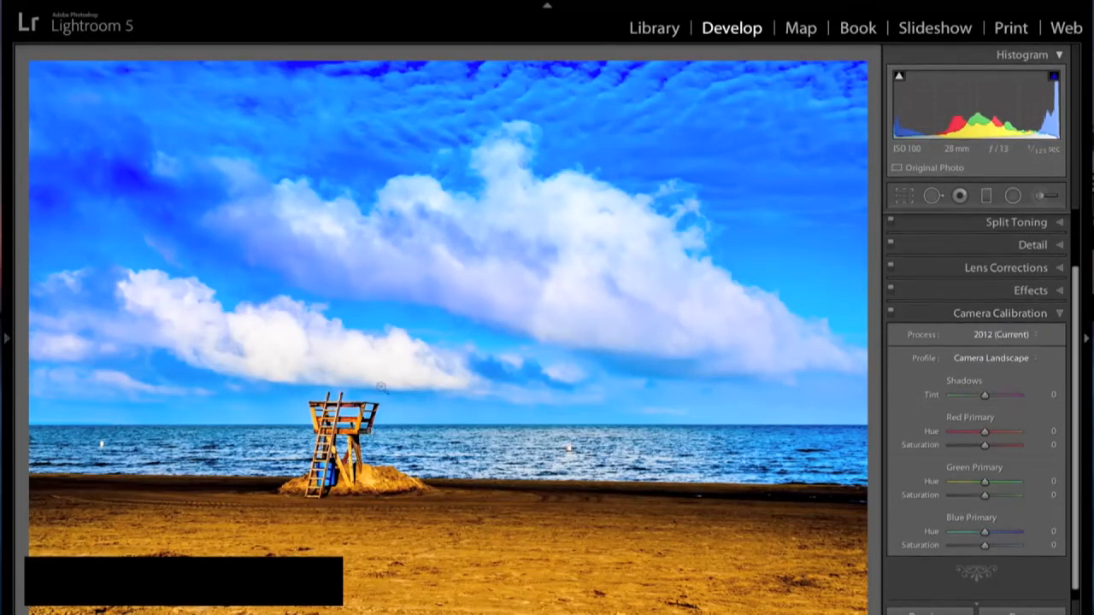
pyautogui.click(1062, 314)
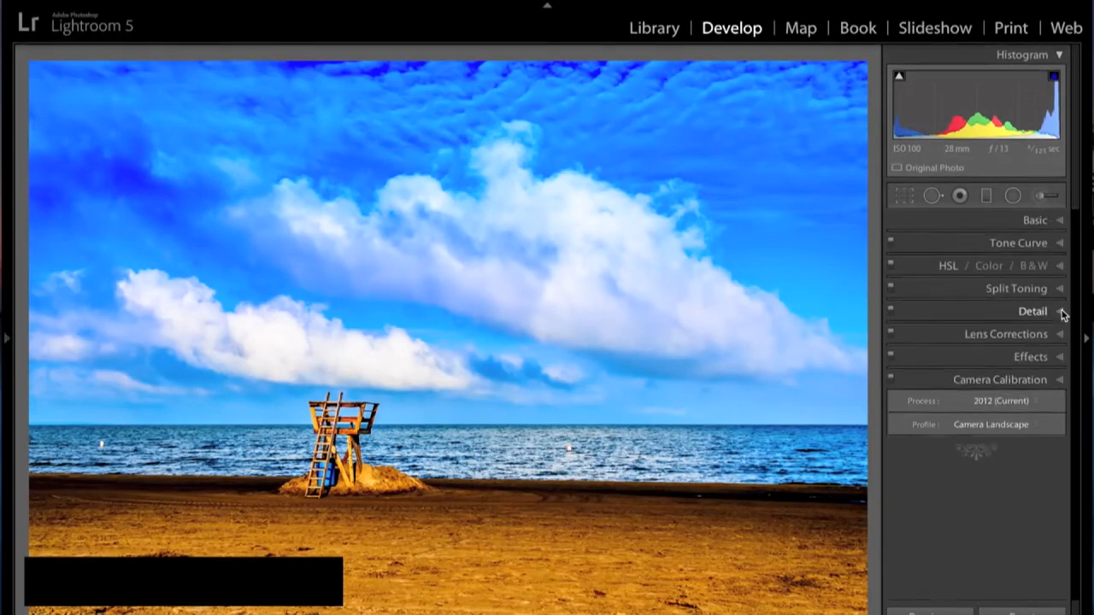
# Darken the photo's edges with a Highlight Priority post-crop vignette, setting its Amount to -5, and collapse the Effects section
pyautogui.click(1062, 356)
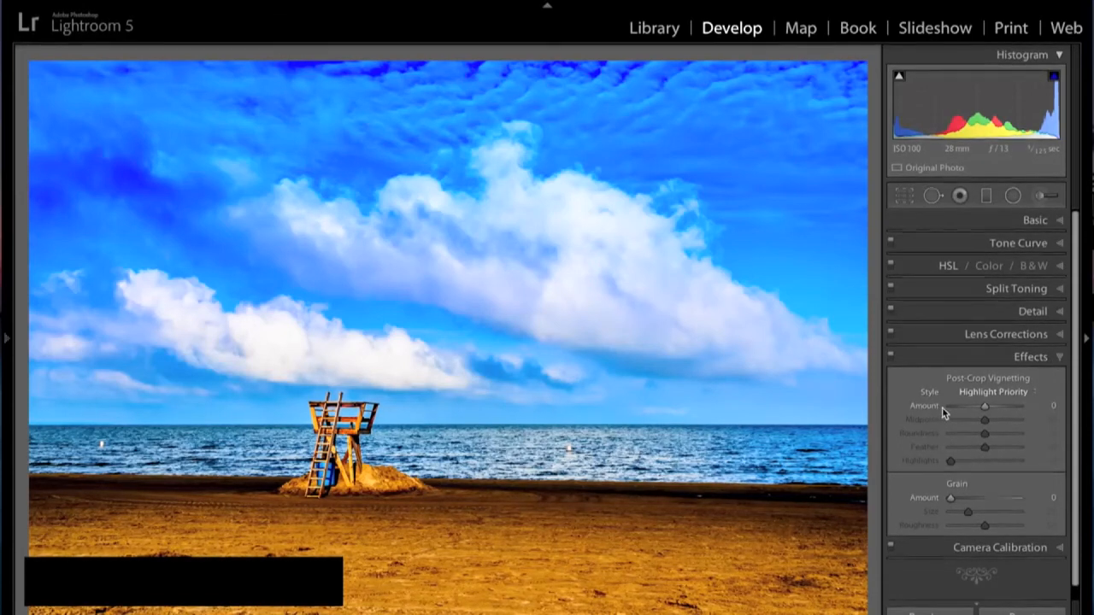
pyautogui.moveTo(985, 408)
pyautogui.mouseDown()
pyautogui.moveTo(1010, 408)
pyautogui.moveTo(952, 410)
pyautogui.moveTo(984, 410)
pyautogui.mouseUp()
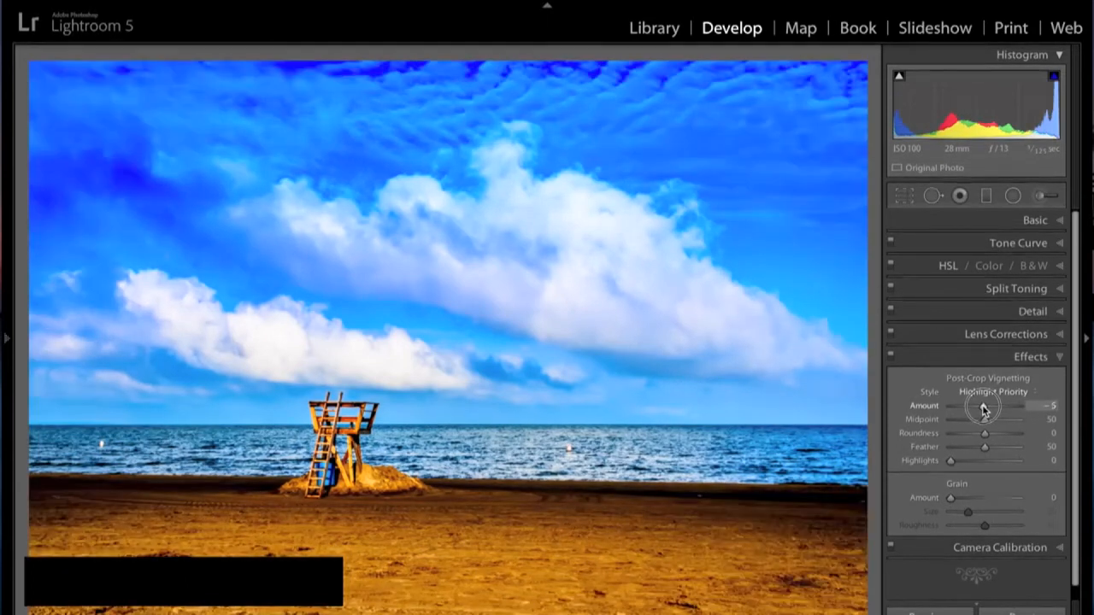
pyautogui.moveTo(983, 409); pyautogui.dragTo(981, 410)
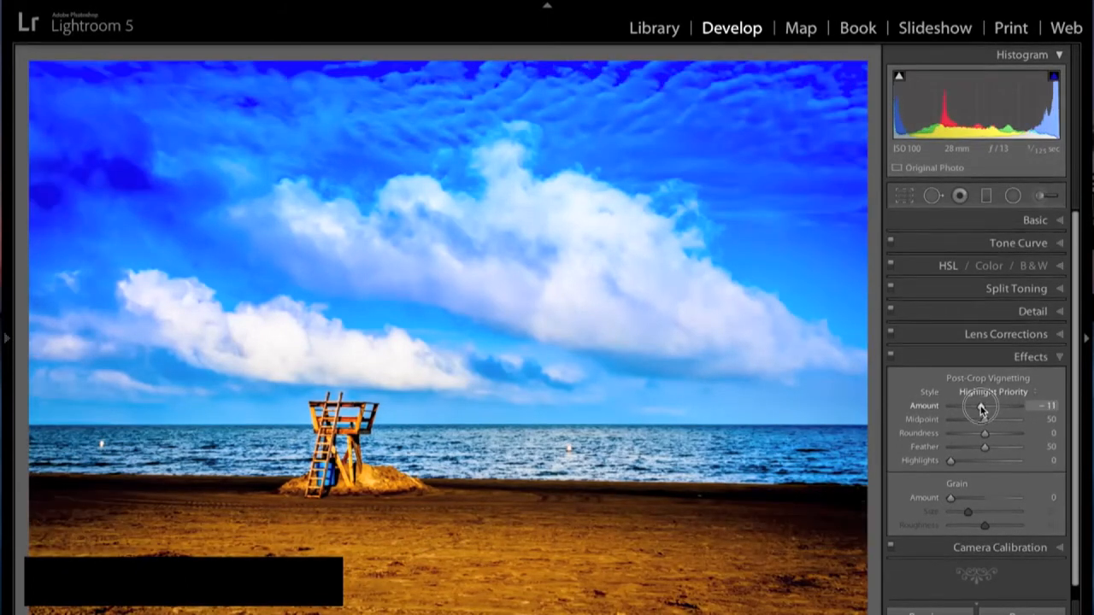
pyautogui.moveTo(981, 410); pyautogui.dragTo(983, 410)
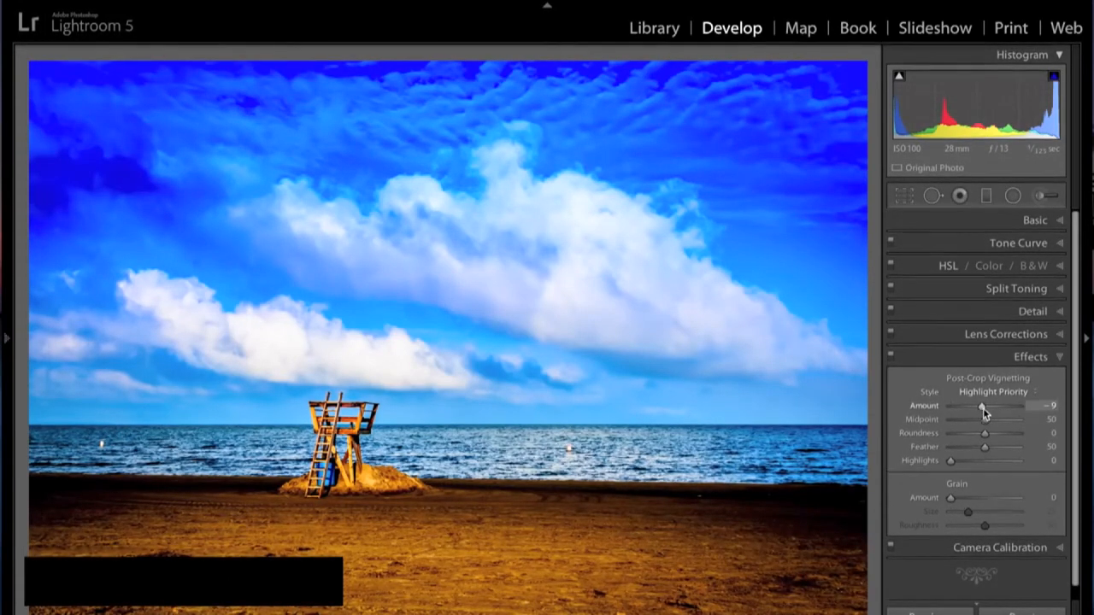
pyautogui.click(1050, 406)
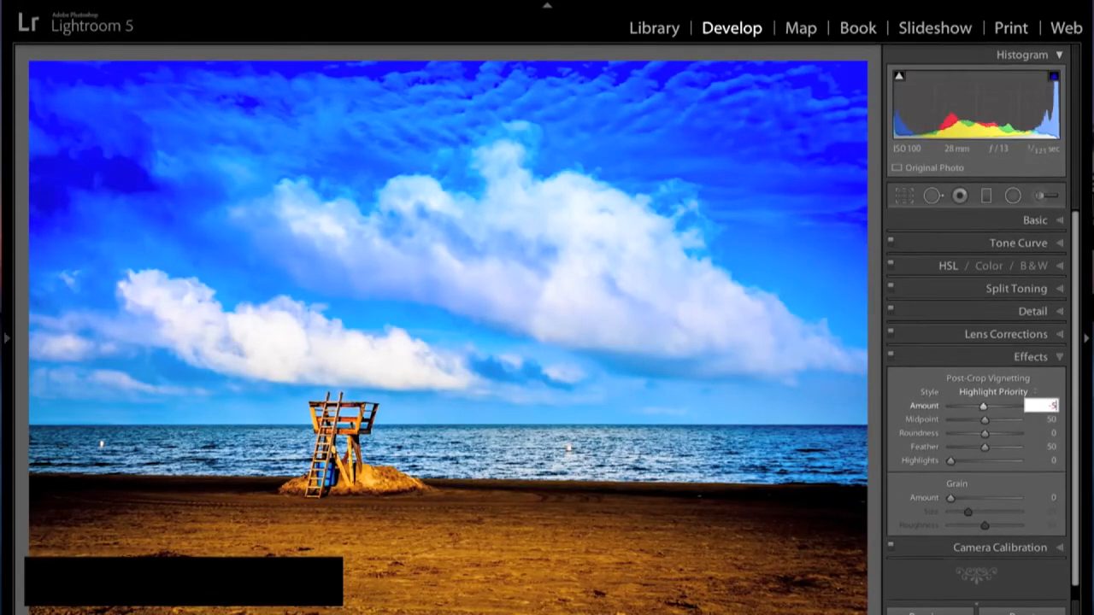
pyautogui.press('Return')
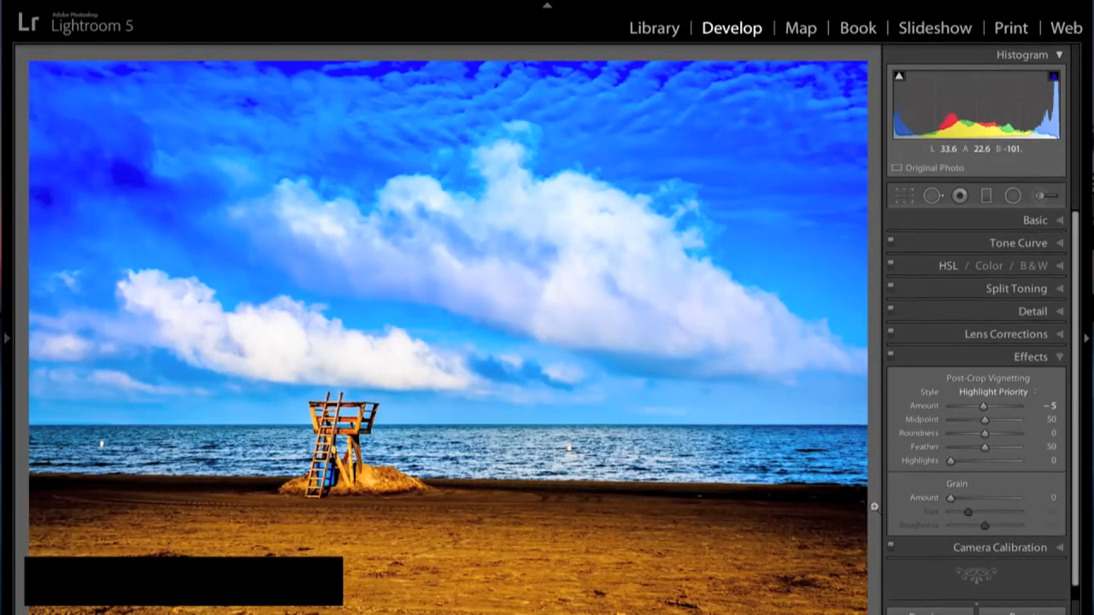
pyautogui.click(1060, 360)
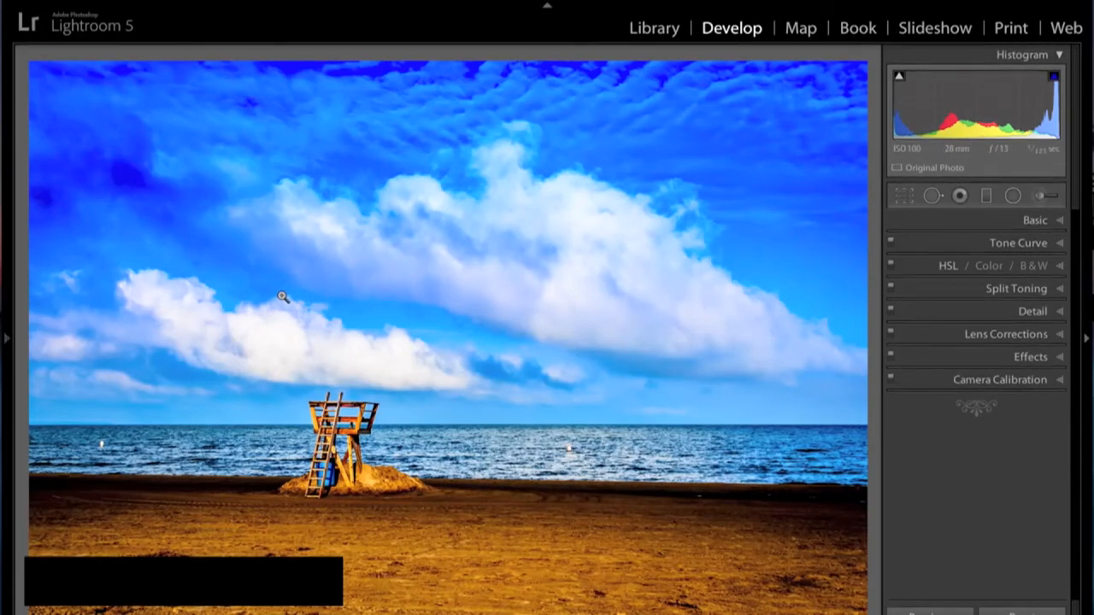
# Remove the dark spot in the blue sky above the lower-left cloud with a size 50 Clone spot at 100 opacity, sampling the adjacent sky
pyautogui.click(363, 293)
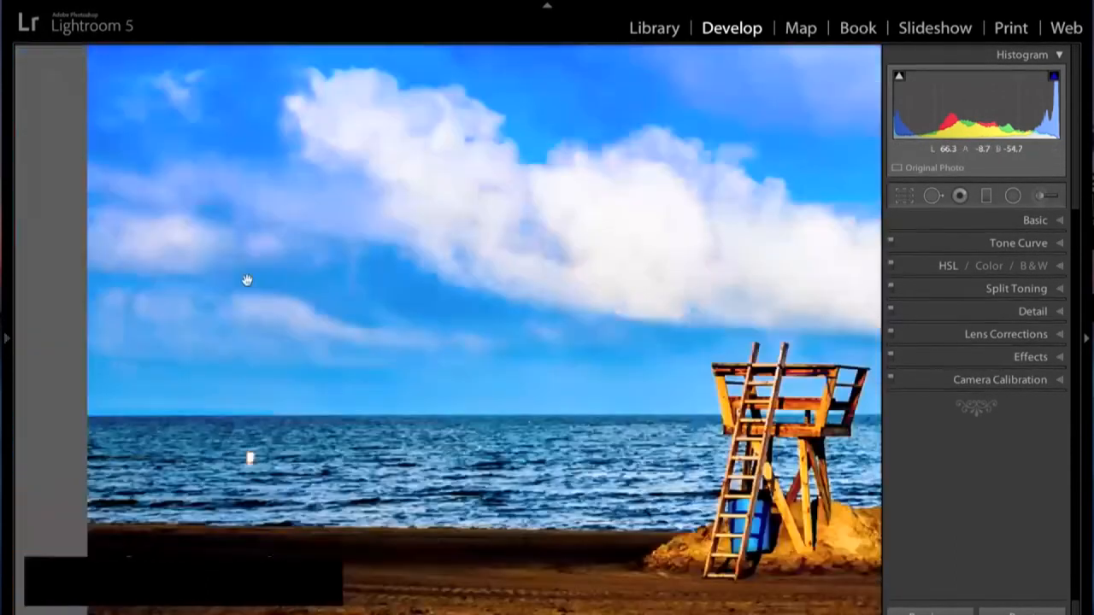
pyautogui.moveTo(499, 158); pyautogui.dragTo(481, 315)
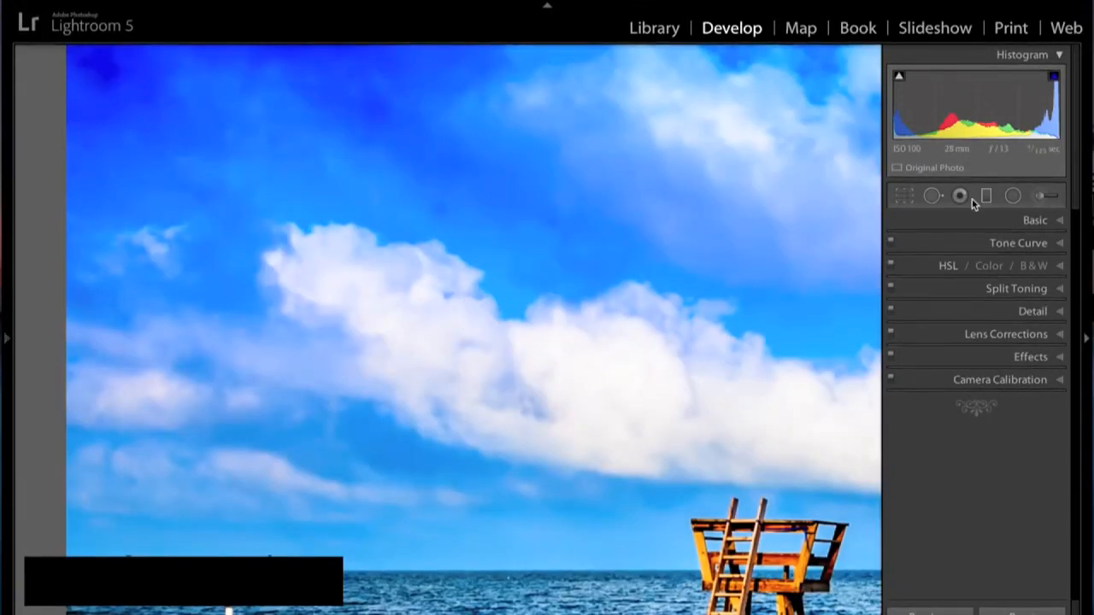
pyautogui.click(932, 196)
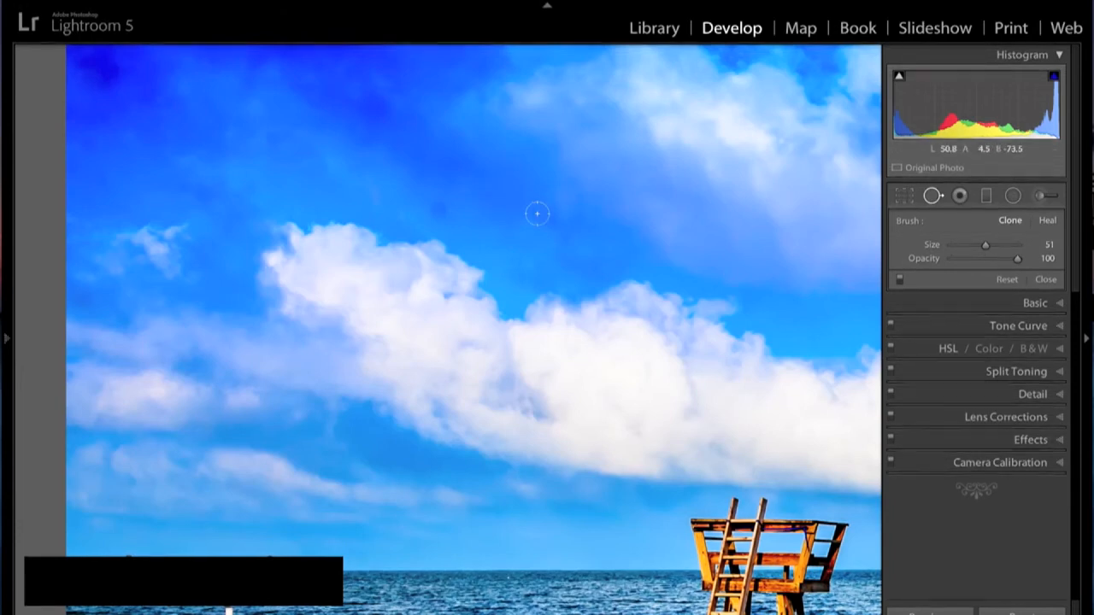
pyautogui.scroll(2, 537, 214)
pyautogui.scroll(2, 537, 213)
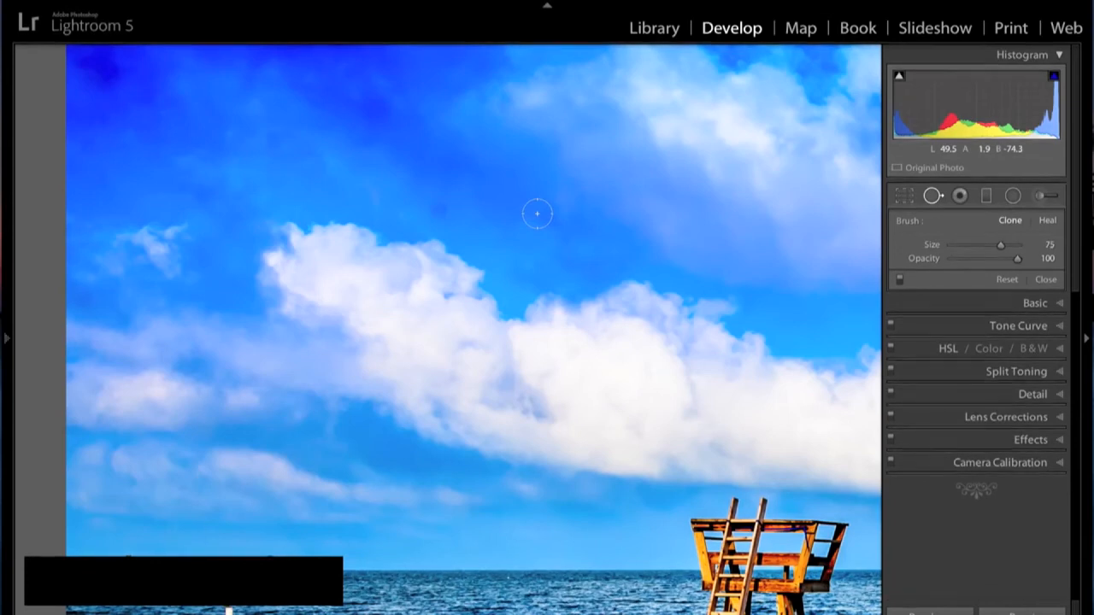
pyautogui.scroll(-6, 537, 213)
pyautogui.scroll(-4, 536, 214)
pyautogui.scroll(8, 537, 213)
pyautogui.scroll(-3, 438, 208)
pyautogui.click(439, 208)
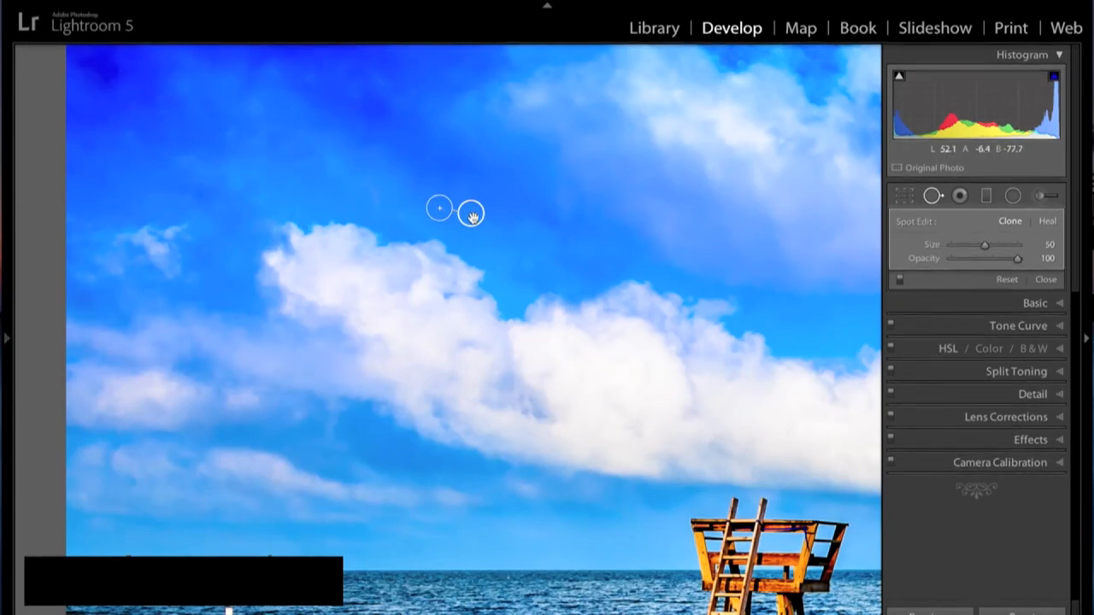
pyautogui.moveTo(473, 216)
pyautogui.mouseDown()
pyautogui.moveTo(466, 181)
pyautogui.moveTo(483, 185)
pyautogui.moveTo(482, 213)
pyautogui.moveTo(467, 222)
pyautogui.mouseUp()
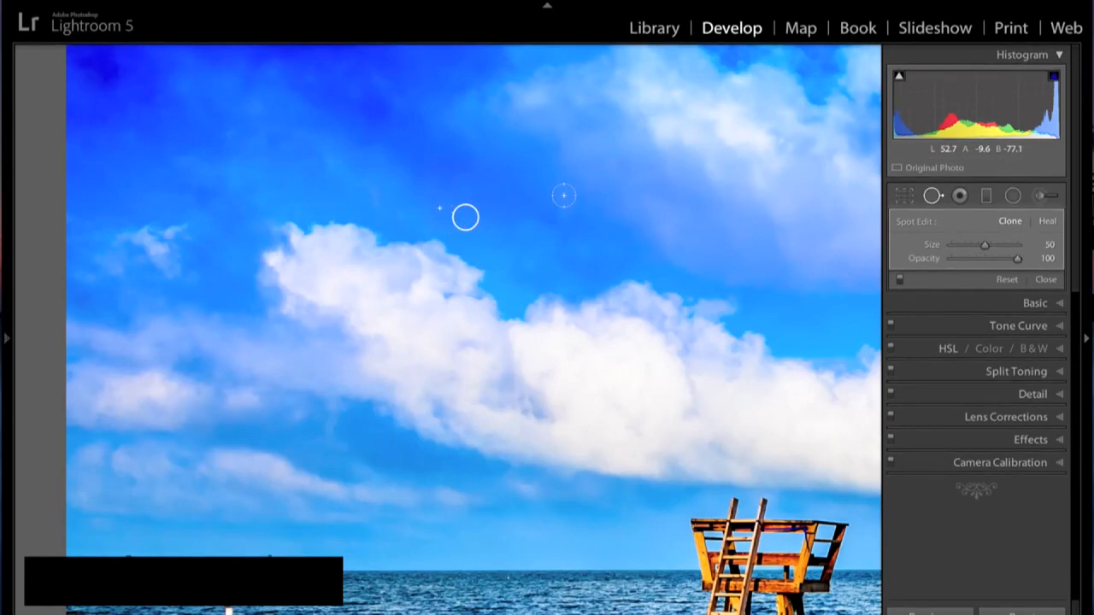
pyautogui.press('Return')
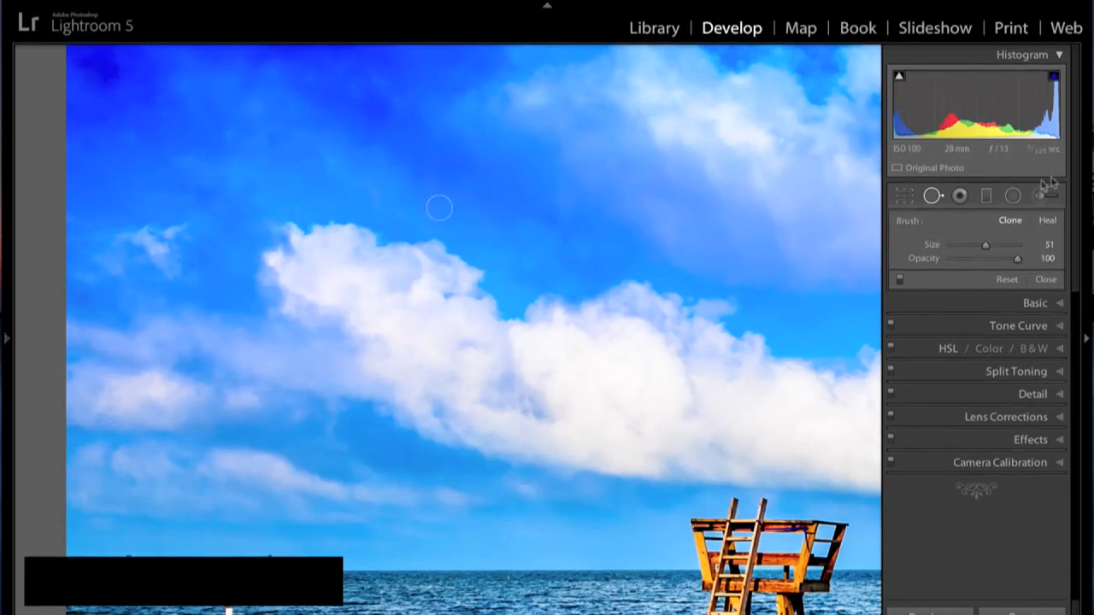
pyautogui.click(1043, 280)
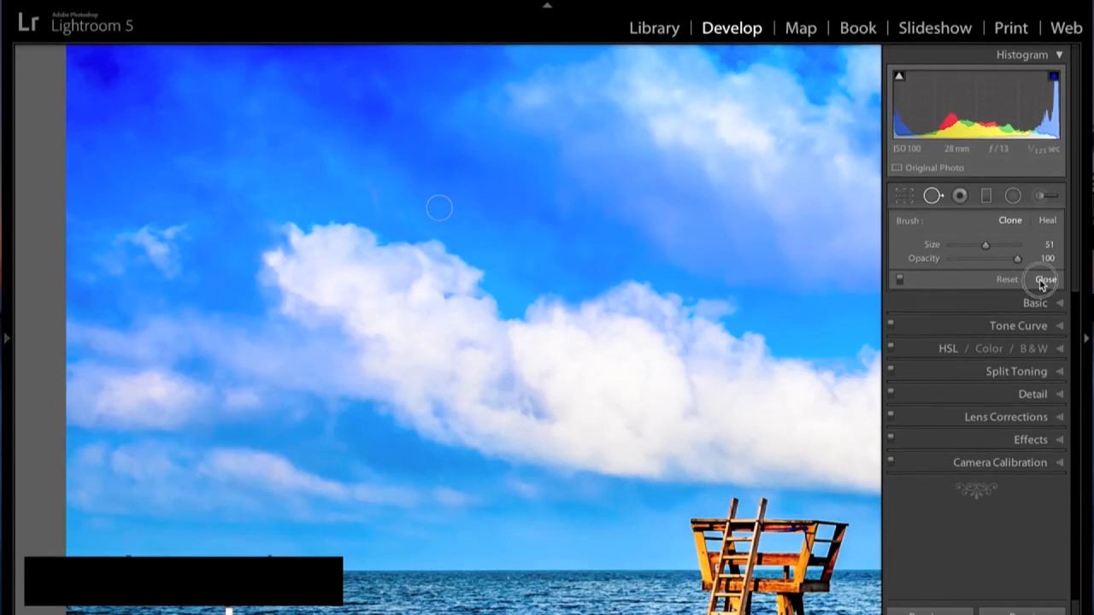
pyautogui.click(623, 239)
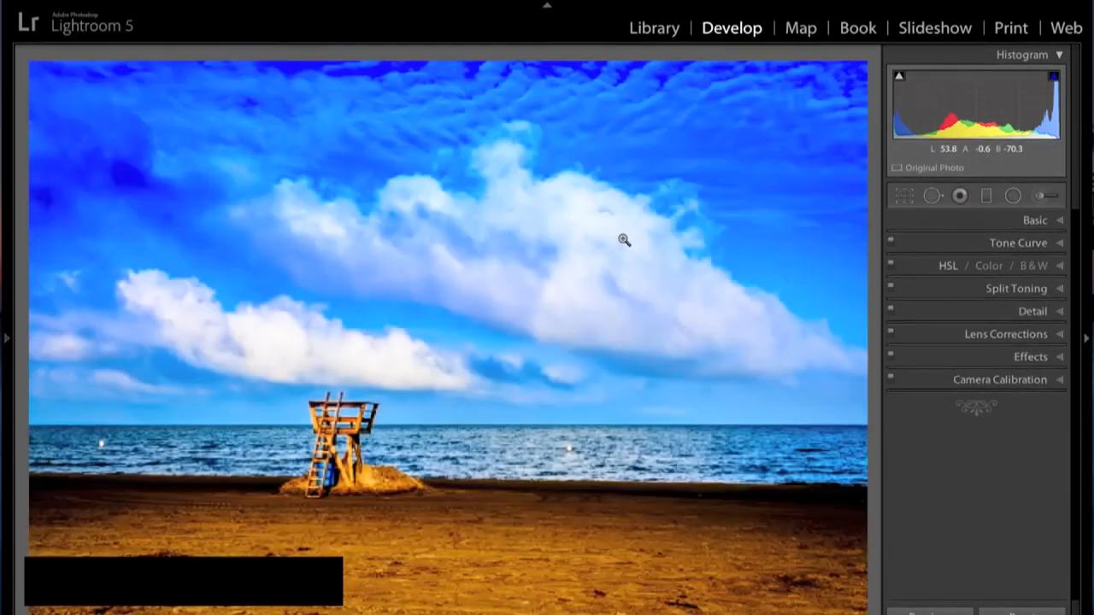